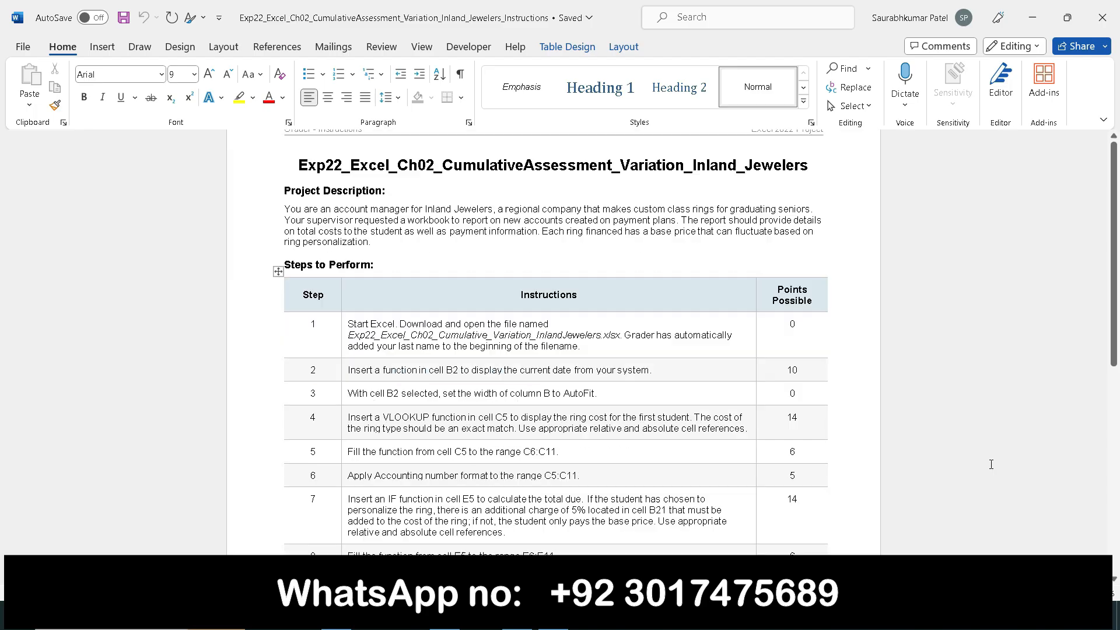
Look over the Inland Jewelers assignment instructions, and switch to the Excel workbook to examine its starting ring order and cost tables
{"action": "scroll", "coordinate": [990, 455], "scroll_direction": "up", "scroll_amount": 4}
{"action": "scroll", "coordinate": [978, 396], "scroll_direction": "up", "scroll_amount": 5}
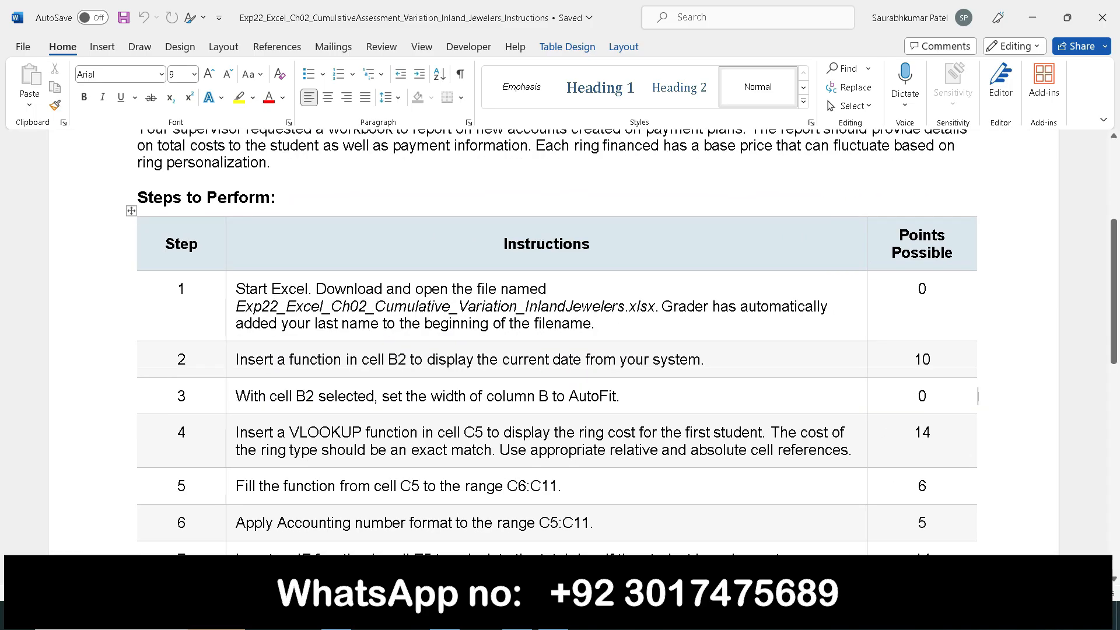
{"action": "scroll", "coordinate": [1027, 458], "scroll_direction": "up", "scroll_amount": 4}
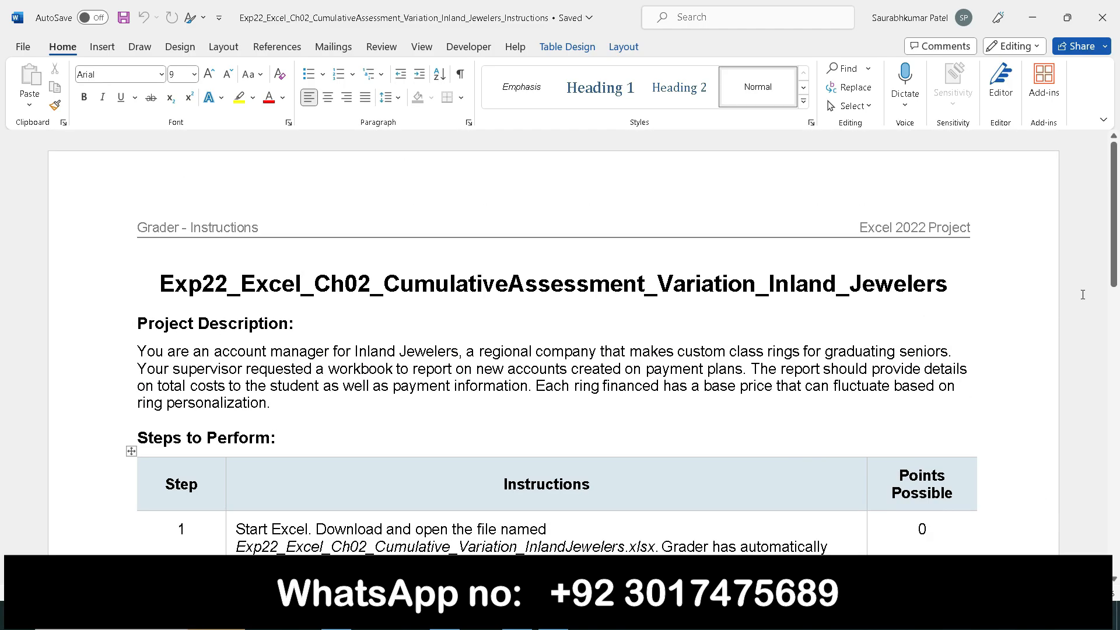
{"action": "left_click_drag", "start_coordinate": [1114, 214], "coordinate": [1114, 221]}
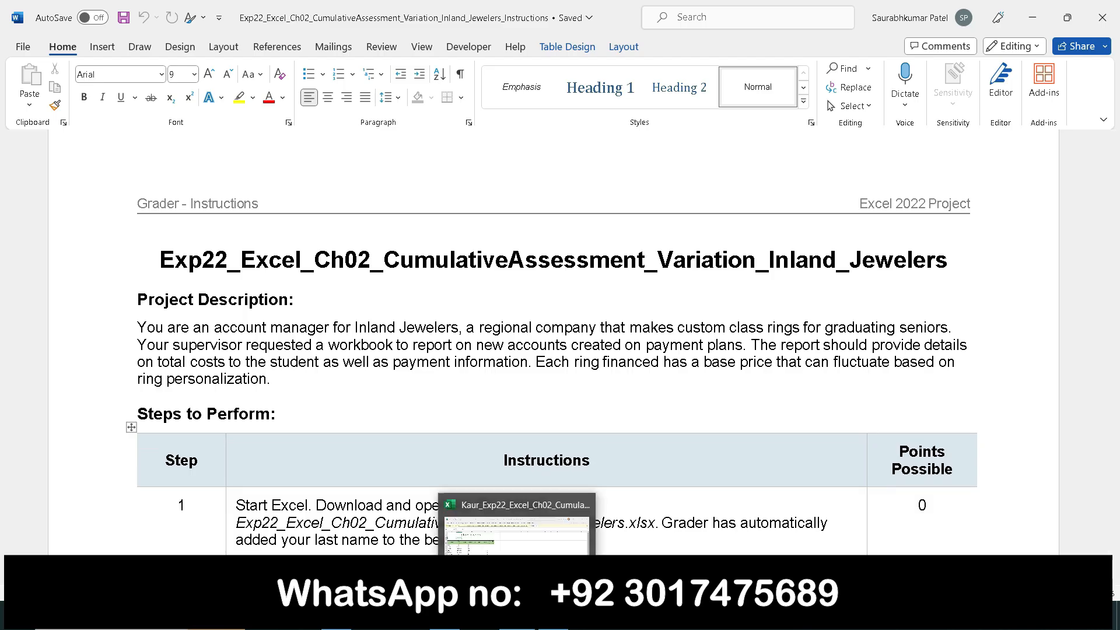
{"action": "left_click", "coordinate": [517, 616]}
{"action": "left_click", "coordinate": [690, 68]}
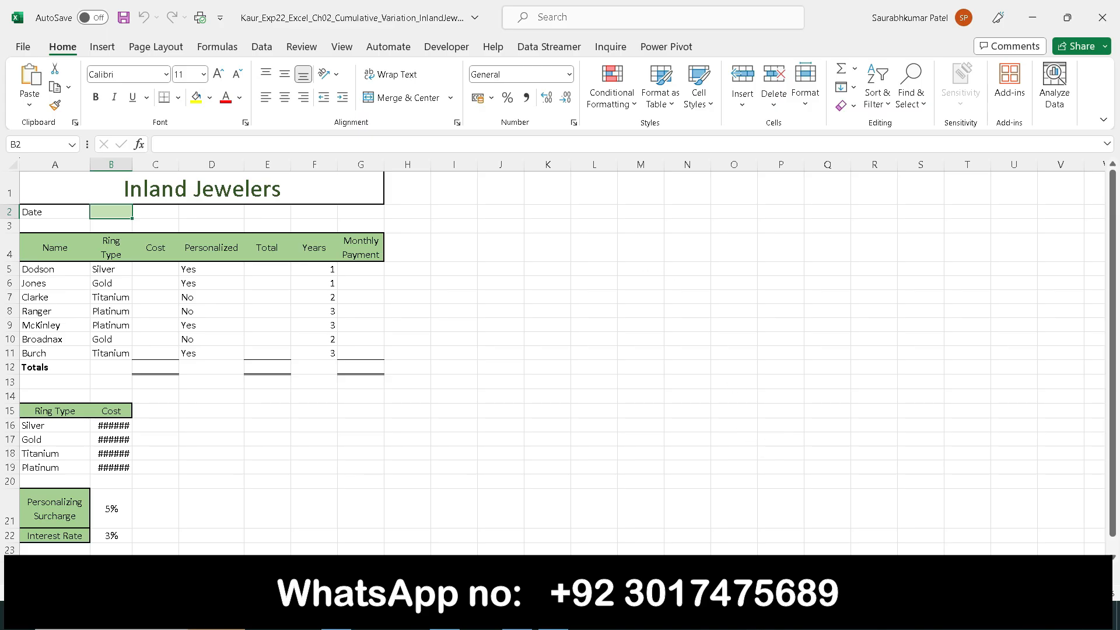
{"action": "scroll", "coordinate": [783, 493], "scroll_direction": "up", "scroll_amount": 2}
{"action": "scroll", "coordinate": [783, 493], "scroll_direction": "up", "scroll_amount": 1}
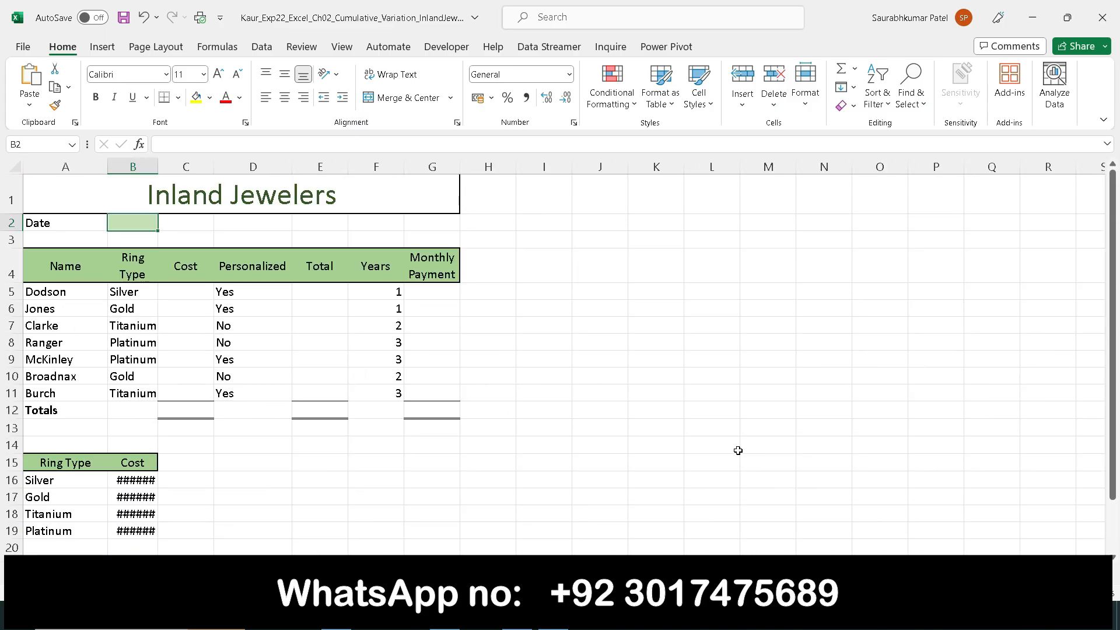
{"action": "left_click", "coordinate": [683, 378]}
{"action": "scroll", "coordinate": [623, 425], "scroll_direction": "down", "scroll_amount": 1}
{"action": "scroll", "coordinate": [622, 426], "scroll_direction": "up", "scroll_amount": 1}
Return to the Word instructions and highlight the document title and the Project Description heading in yellow
{"action": "left_click", "coordinate": [553, 615]}
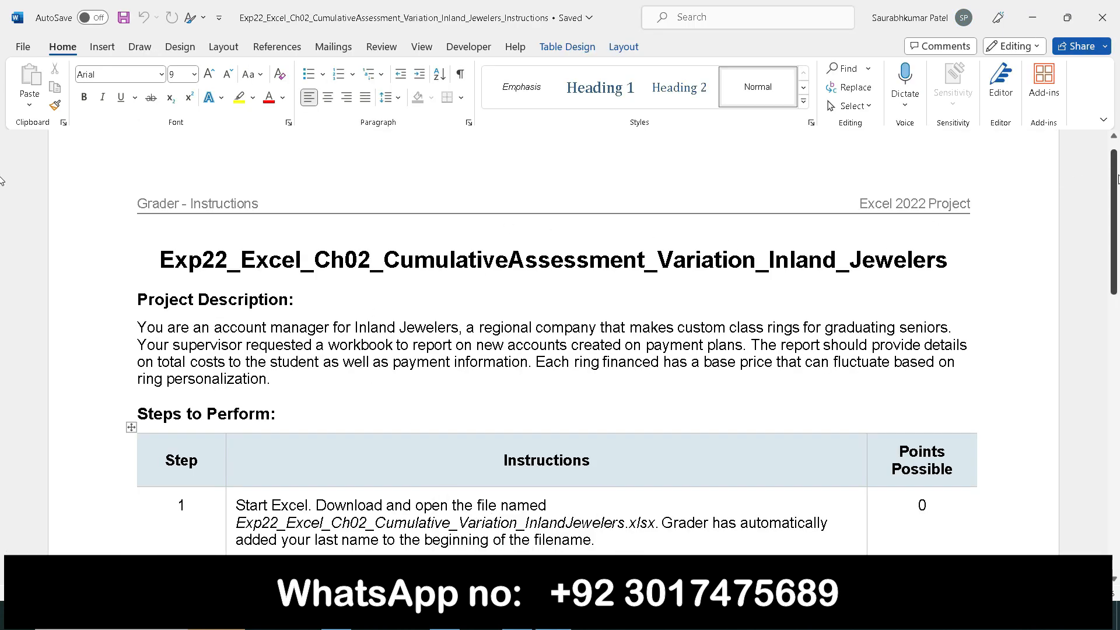
{"action": "mouse_move", "coordinate": [1111, 177]}
{"action": "left_mouse_down"}
{"action": "mouse_move", "coordinate": [1106, 206]}
{"action": "mouse_move", "coordinate": [1109, 197]}
{"action": "left_mouse_up"}
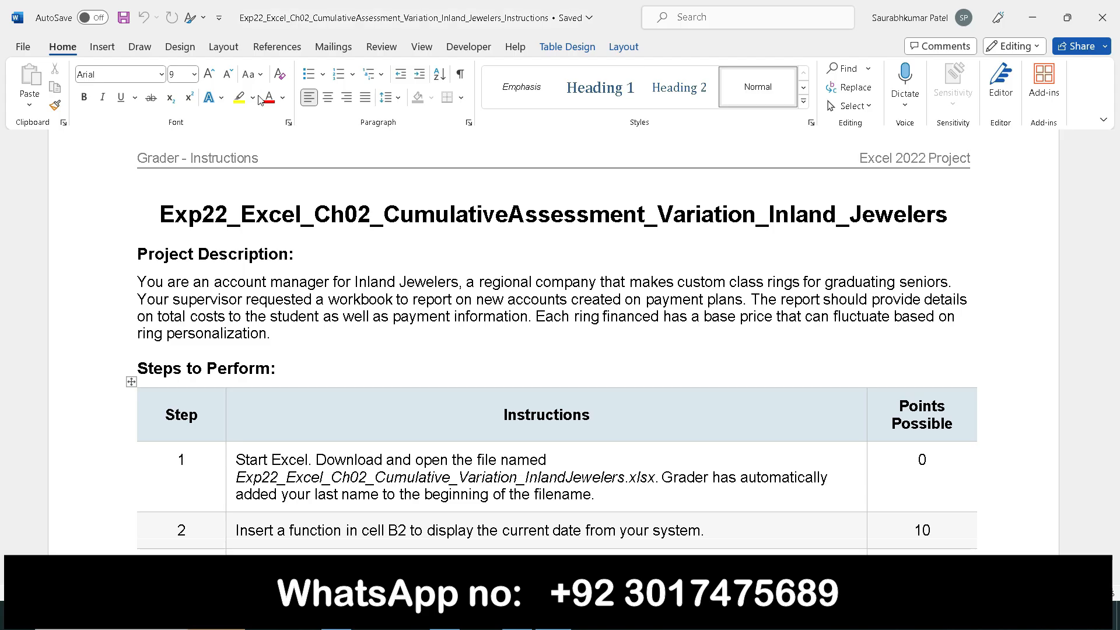
{"action": "left_click", "coordinate": [240, 100]}
{"action": "mouse_move", "coordinate": [159, 214]}
{"action": "left_mouse_down"}
{"action": "mouse_move", "coordinate": [379, 239]}
{"action": "mouse_move", "coordinate": [920, 209]}
{"action": "left_mouse_up"}
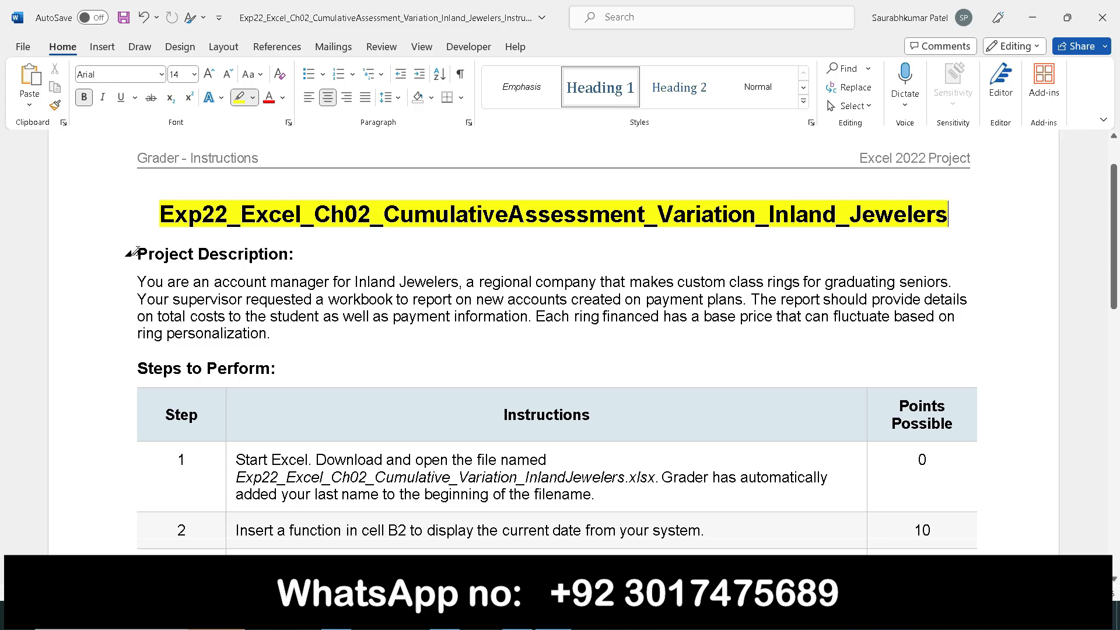
{"action": "left_click_drag", "start_coordinate": [138, 251], "coordinate": [298, 254]}
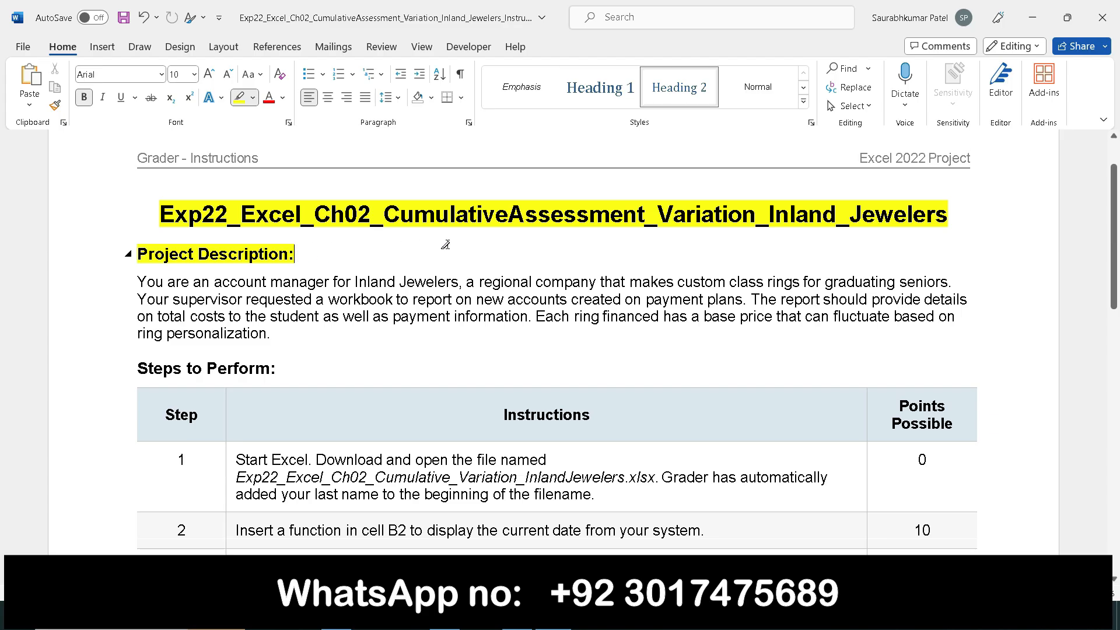
Highlight the project description's key phrases in yellow, from "account manager for Inland Jewelers" through "ring financed has a base price" and "ring personalization"
{"action": "left_click_drag", "start_coordinate": [1116, 211], "coordinate": [1117, 232]}
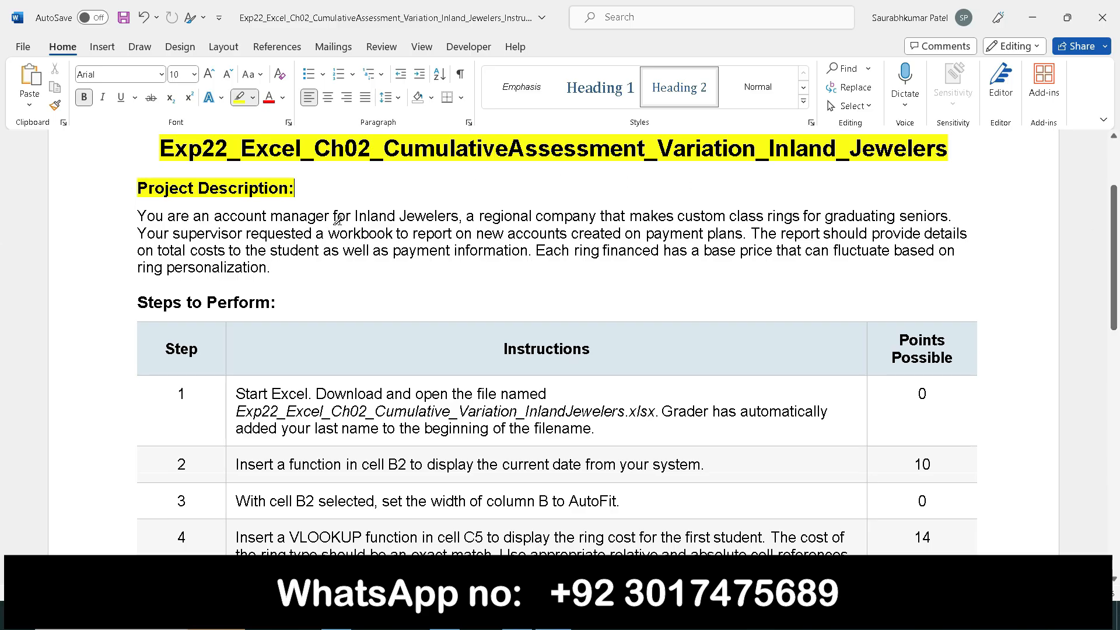
{"action": "left_click_drag", "start_coordinate": [216, 217], "coordinate": [459, 208]}
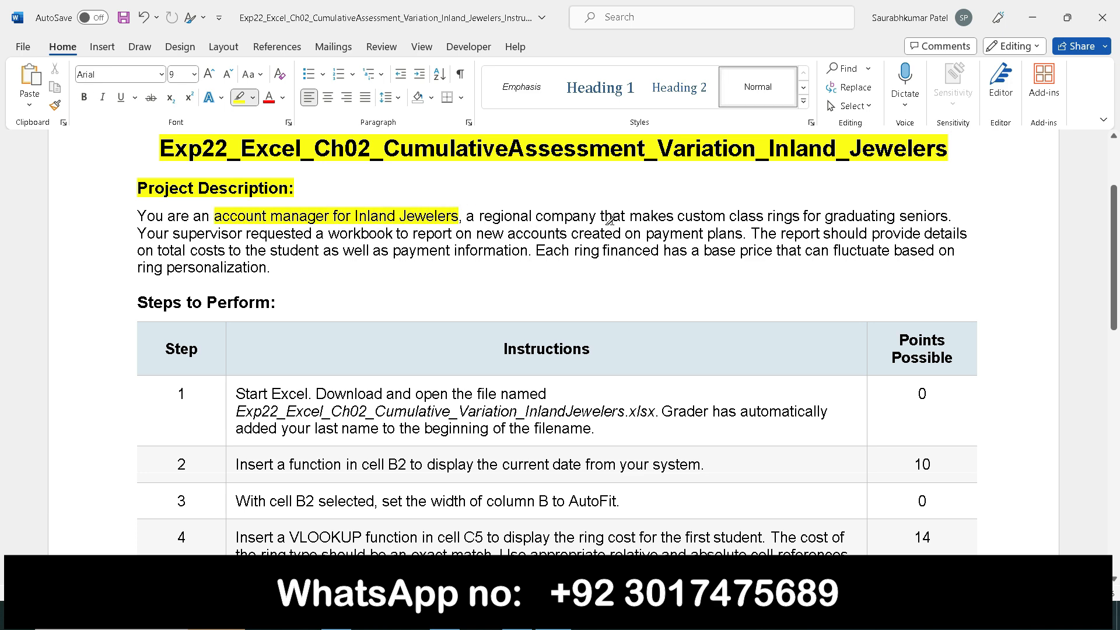
{"action": "left_click_drag", "start_coordinate": [677, 217], "coordinate": [948, 219]}
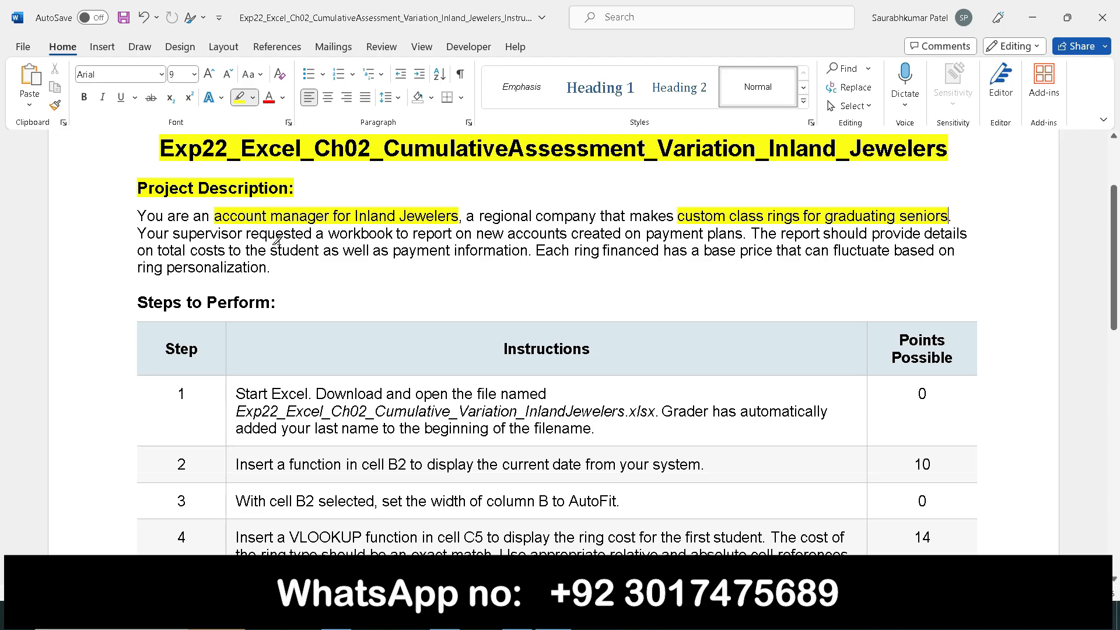
{"action": "left_click_drag", "start_coordinate": [244, 235], "coordinate": [738, 230]}
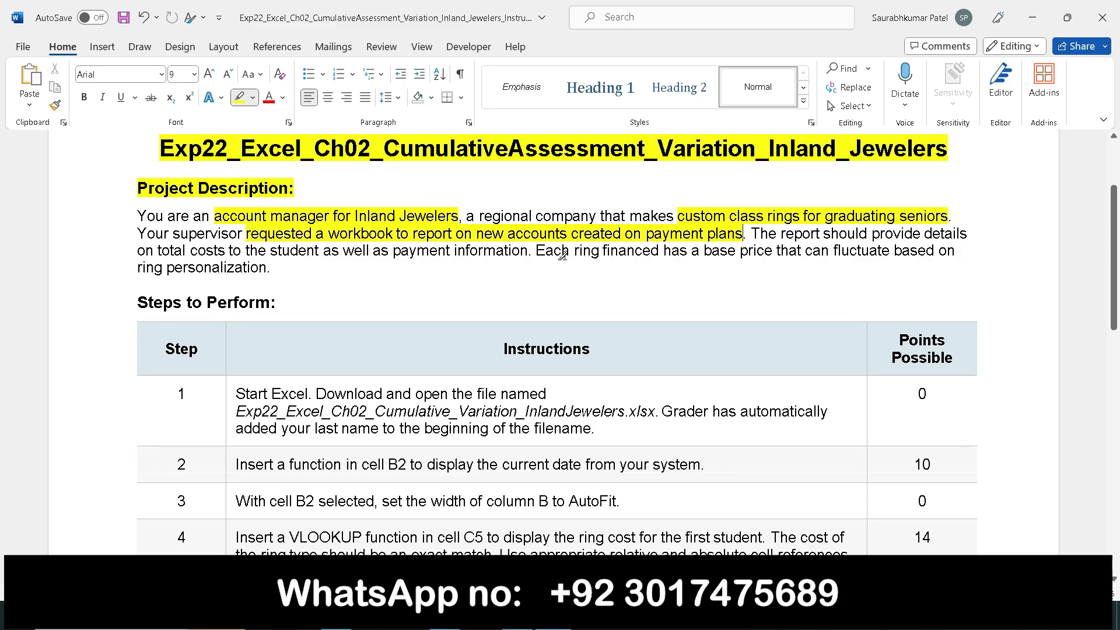
{"action": "mouse_move", "coordinate": [158, 255]}
{"action": "left_mouse_down"}
{"action": "mouse_move", "coordinate": [650, 243]}
{"action": "mouse_move", "coordinate": [771, 250]}
{"action": "left_mouse_up"}
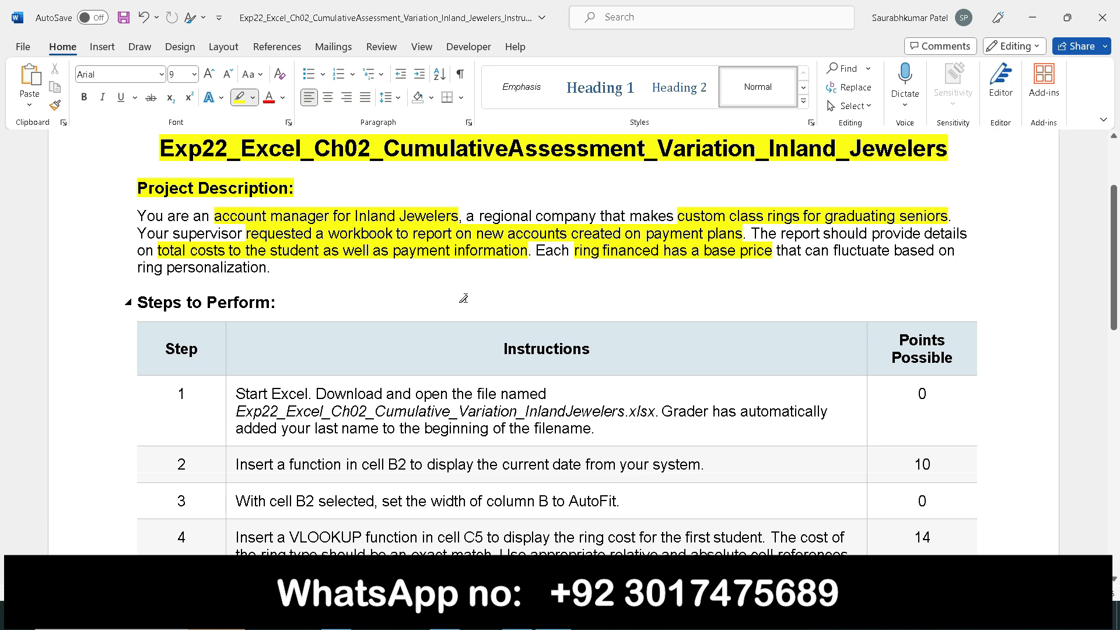
{"action": "left_click_drag", "start_coordinate": [138, 269], "coordinate": [277, 269]}
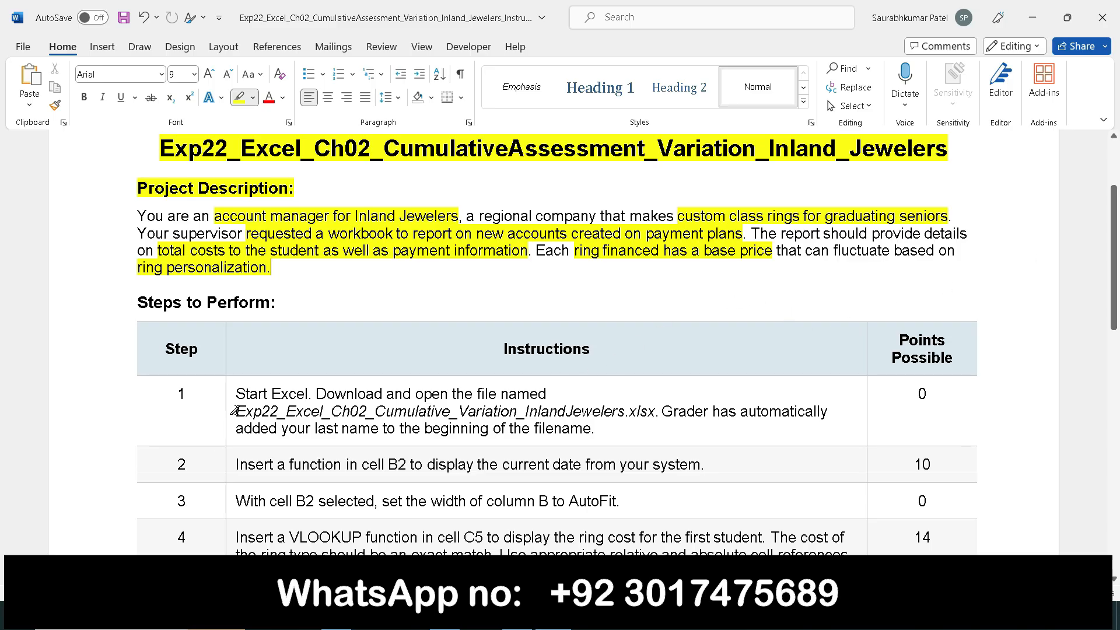
Highlight the file name and last-name note of instruction 1 in yellow, and look over the matching Excel workbook
{"action": "mouse_move", "coordinate": [239, 412]}
{"action": "left_mouse_down"}
{"action": "mouse_move", "coordinate": [699, 412]}
{"action": "mouse_move", "coordinate": [595, 429]}
{"action": "left_mouse_up"}
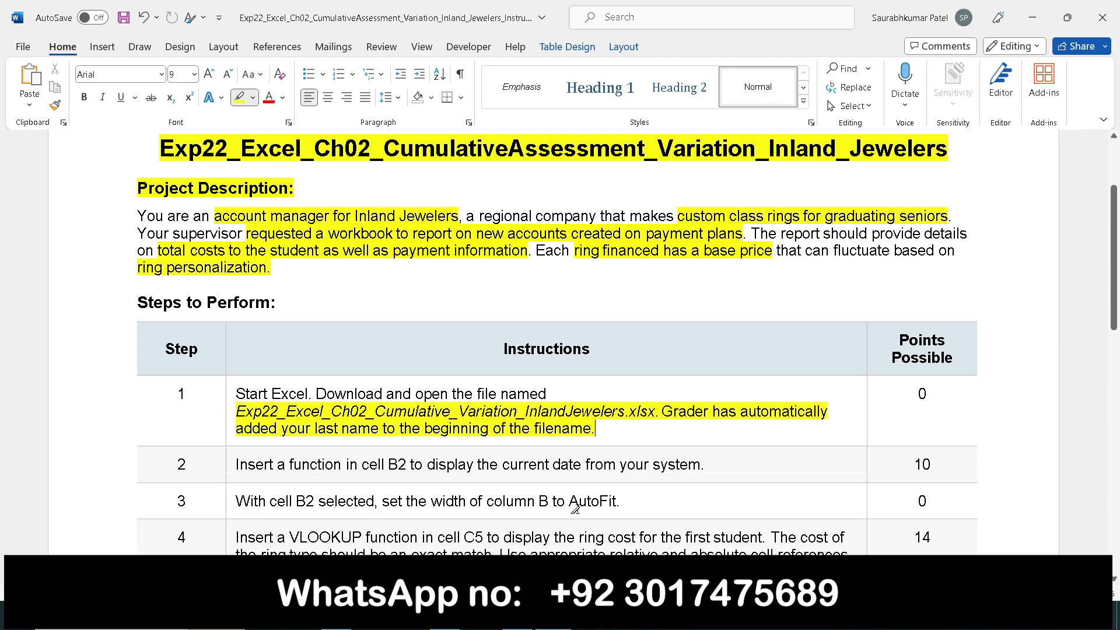
{"action": "left_click", "coordinate": [516, 620]}
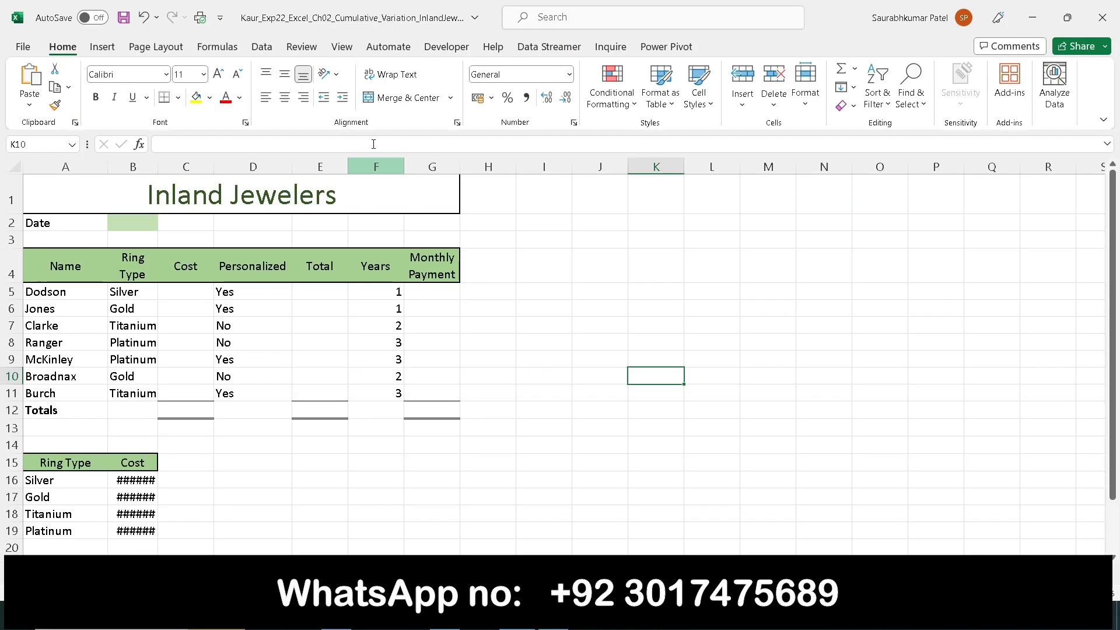
{"action": "scroll", "coordinate": [398, 410], "scroll_direction": "down", "scroll_amount": 7}
{"action": "scroll", "coordinate": [398, 411], "scroll_direction": "up", "scroll_amount": 7}
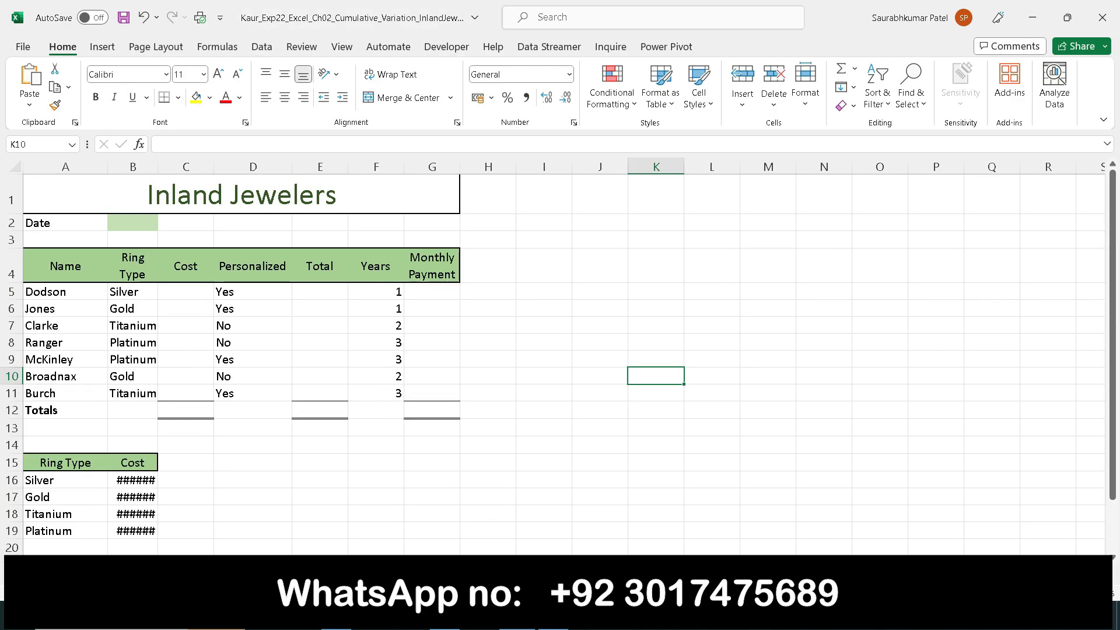
{"action": "left_click", "coordinate": [554, 620]}
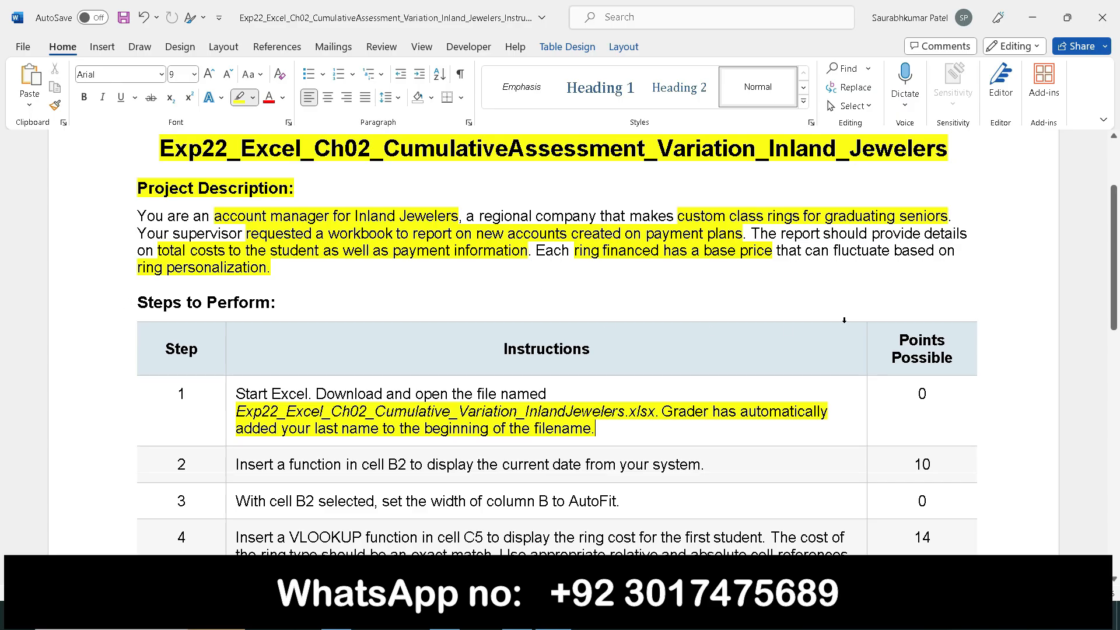
Remove the yellow highlighting from instruction 1 in the Word document and turn off the highlighter
{"action": "left_click", "coordinate": [231, 403]}
{"action": "left_click", "coordinate": [232, 402]}
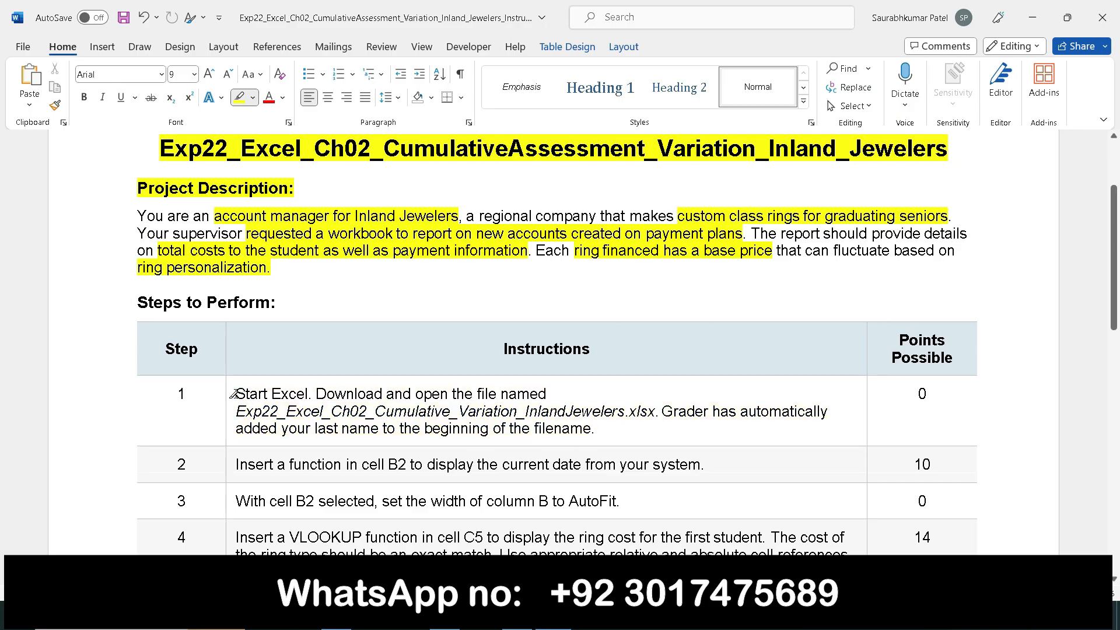
{"action": "left_click", "coordinate": [233, 100]}
{"action": "left_click", "coordinate": [231, 403]}
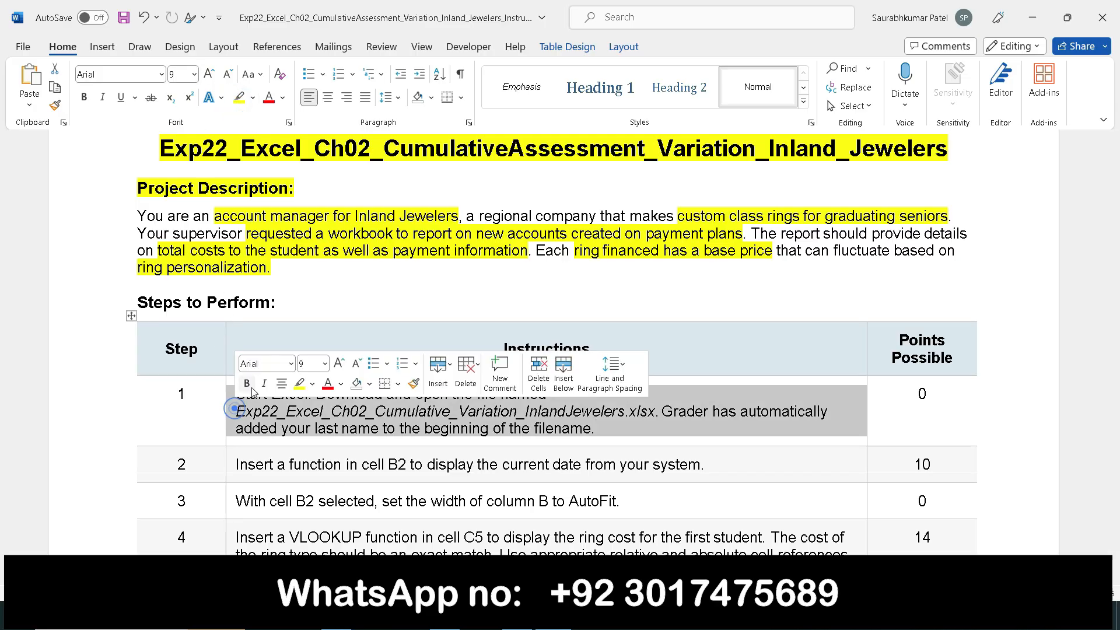
{"action": "left_click", "coordinate": [287, 432]}
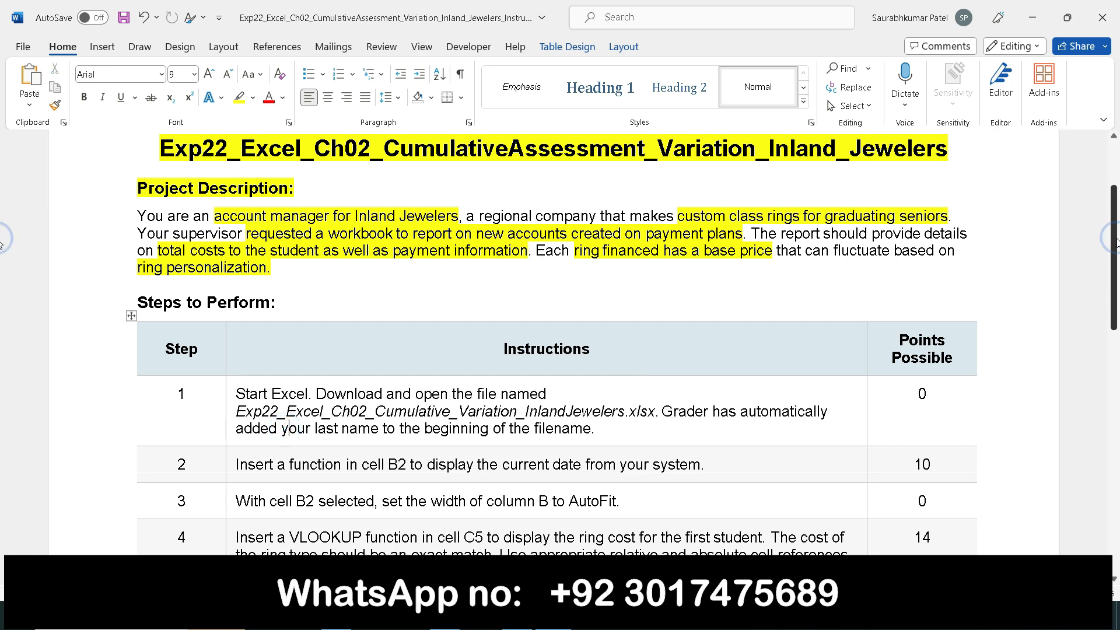
Make instruction 2, about displaying the current date in cell B2, bold with yellow highlighting
{"action": "scroll", "coordinate": [2, 245], "scroll_direction": "down", "scroll_amount": 1}
{"action": "scroll", "coordinate": [2, 245], "scroll_direction": "down", "scroll_amount": 5}
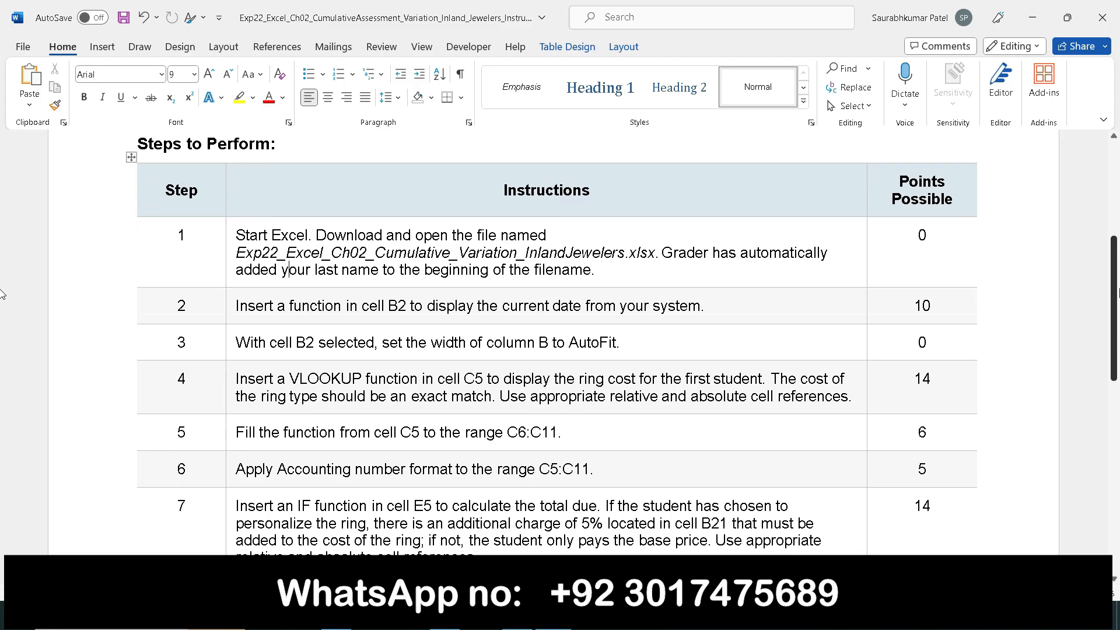
{"action": "scroll", "coordinate": [2, 295], "scroll_direction": "down", "scroll_amount": 4}
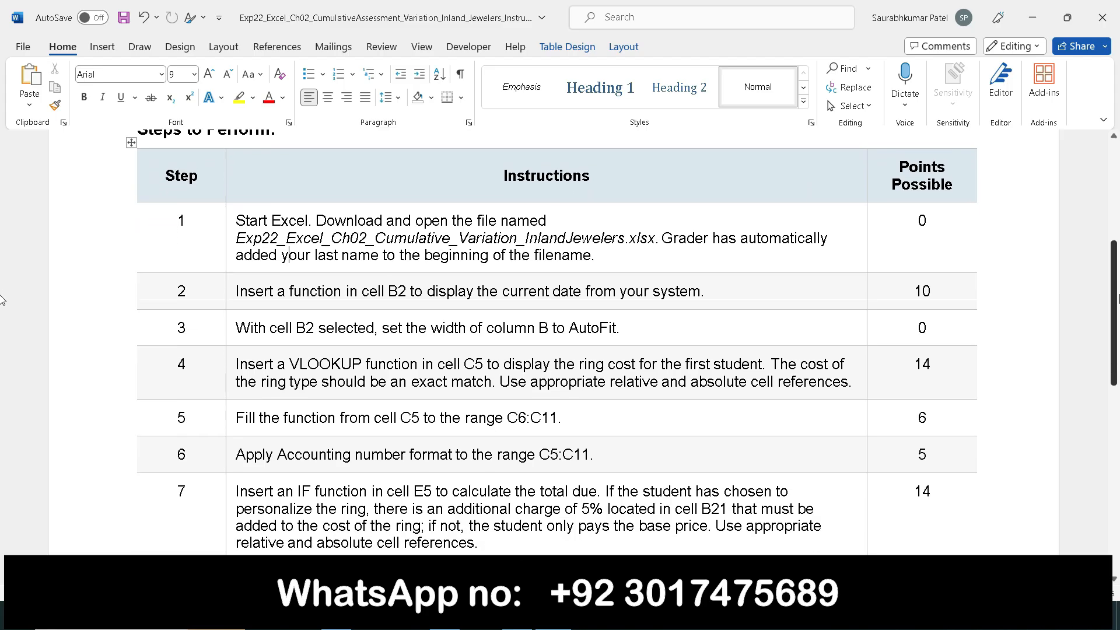
{"action": "scroll", "coordinate": [2, 335], "scroll_direction": "down", "scroll_amount": 2}
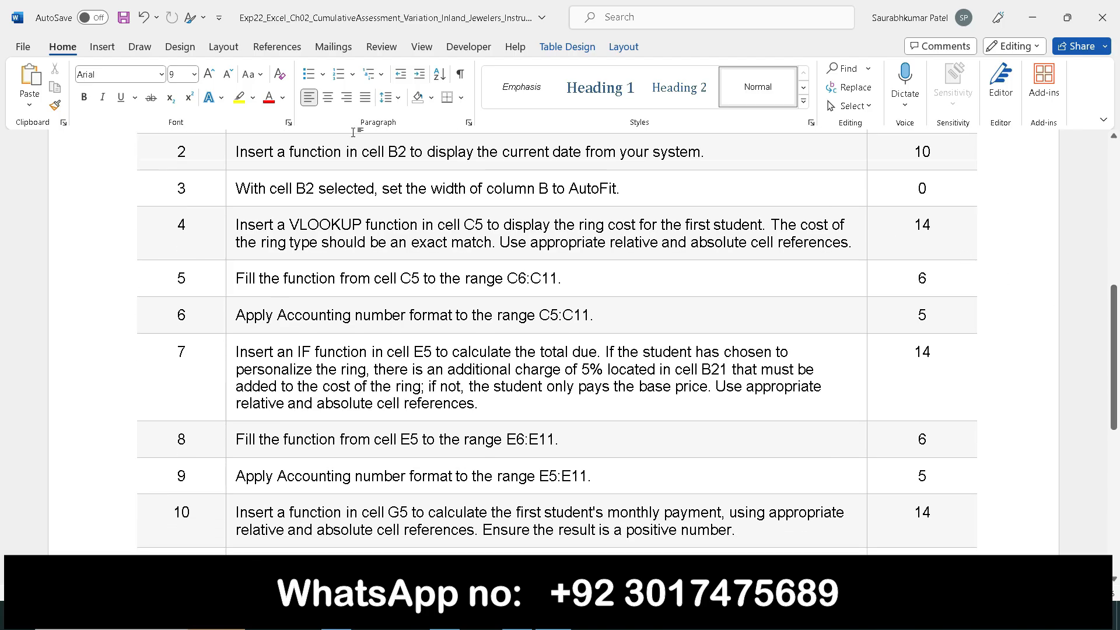
{"action": "left_click", "coordinate": [232, 153]}
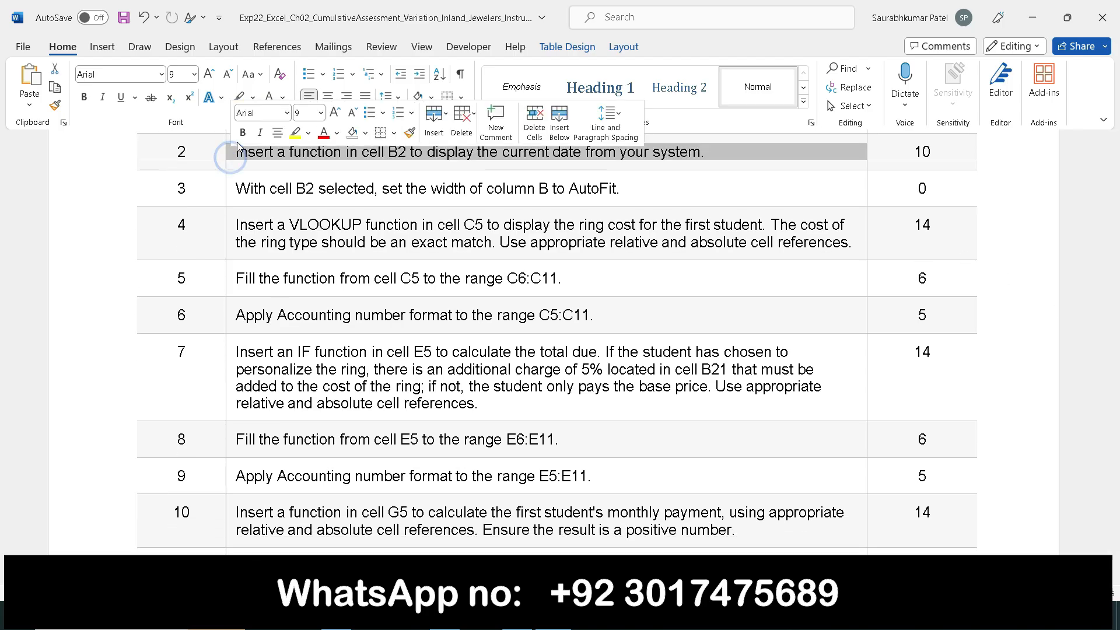
{"action": "left_click", "coordinate": [243, 132]}
{"action": "key", "text": "Right"}
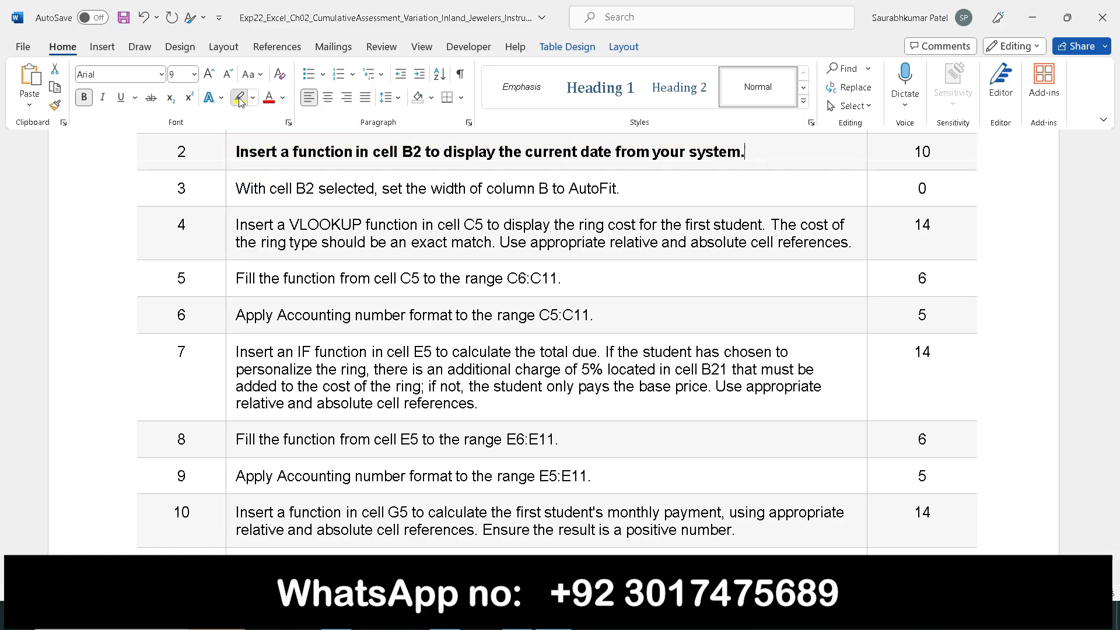
{"action": "left_click", "coordinate": [239, 98]}
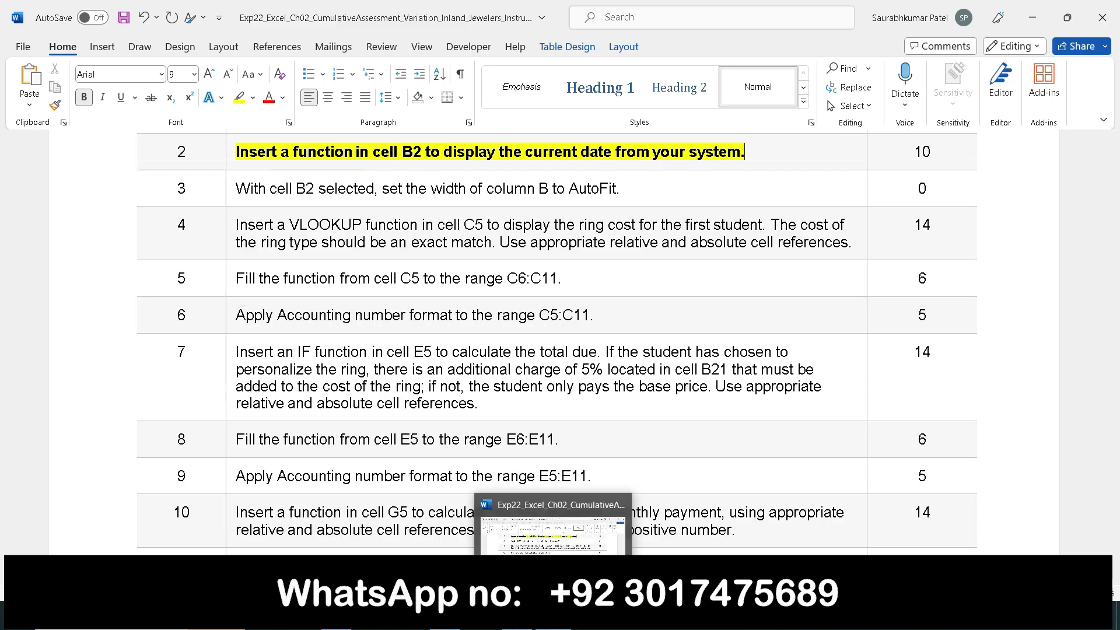
Switch to the Excel workbook, insert the NOW function in cell B2, and AutoFit the width of column B
{"action": "left_click", "coordinate": [513, 528]}
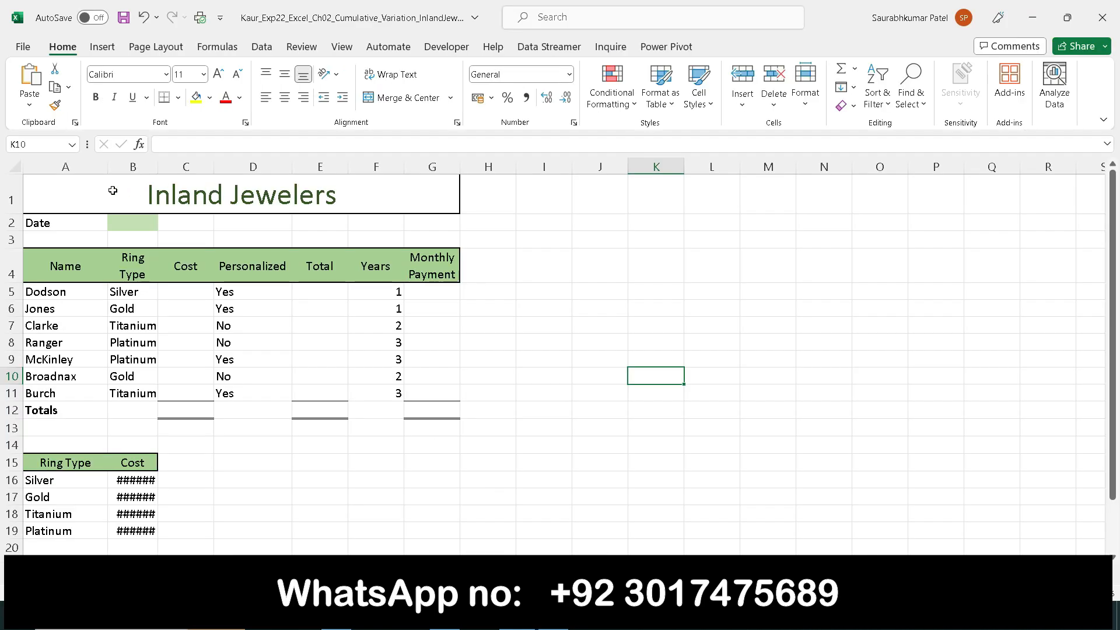
{"action": "left_click", "coordinate": [127, 219]}
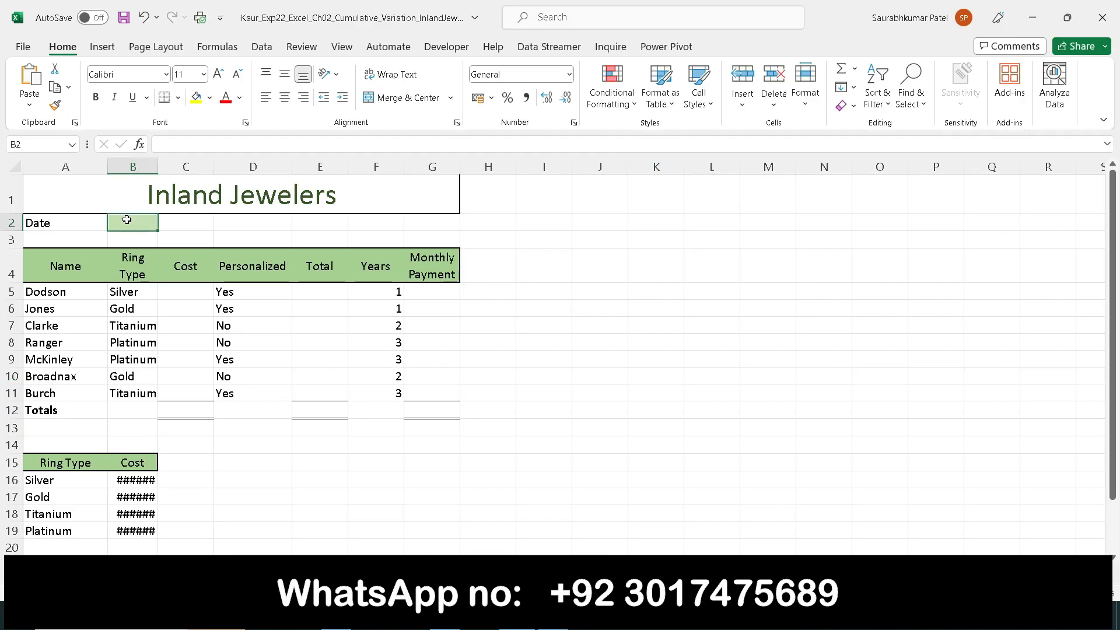
{"action": "left_click", "coordinate": [184, 151]}
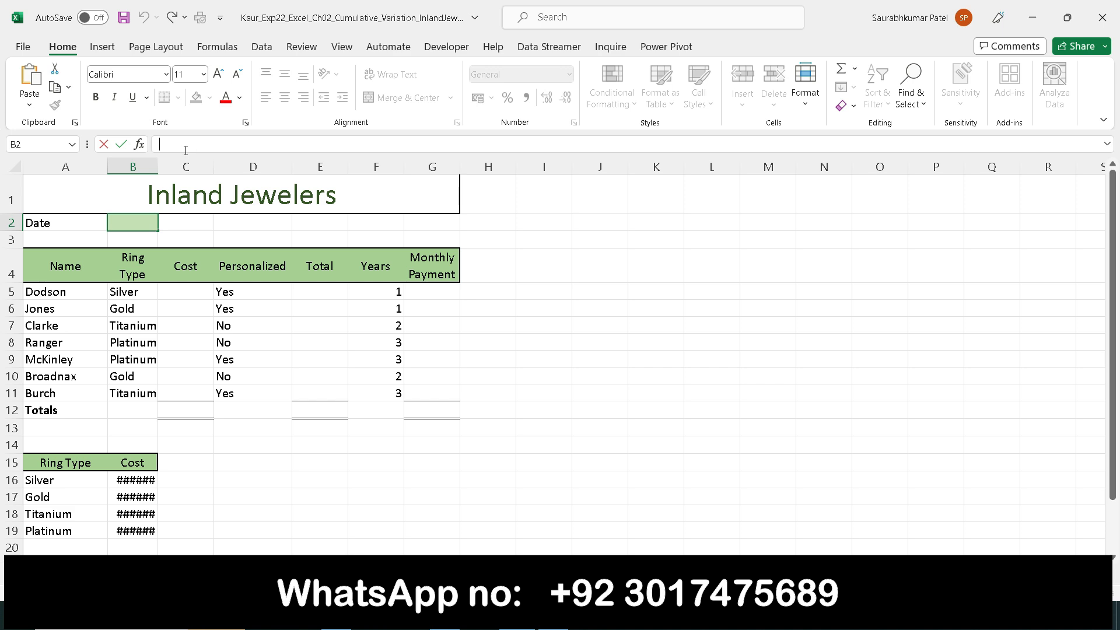
{"action": "type", "text": "=now"}
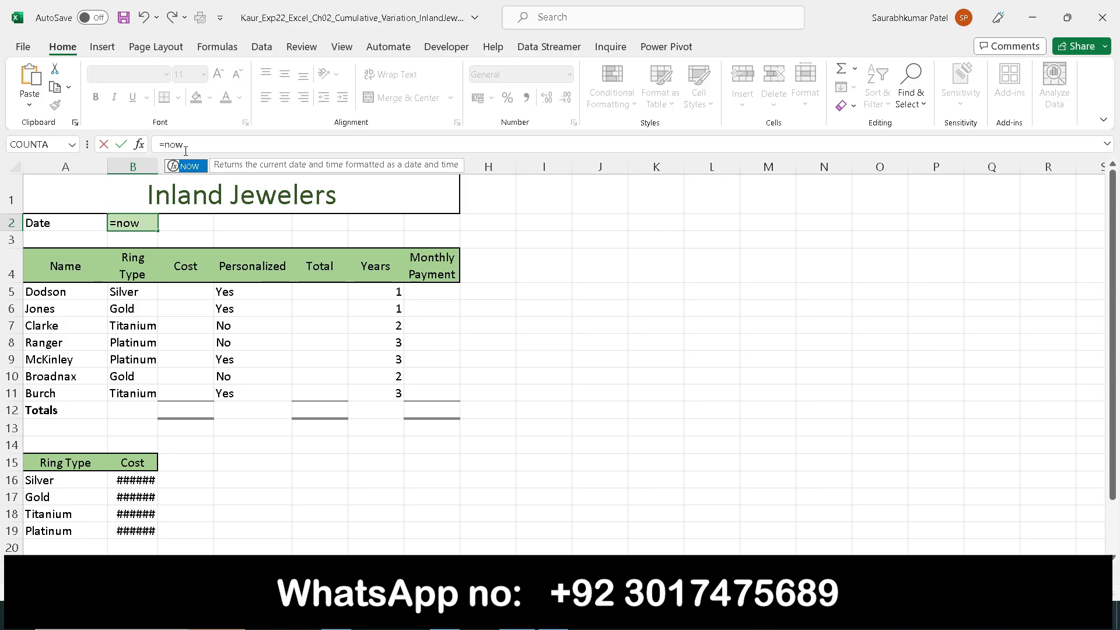
{"action": "key", "text": "Tab"}
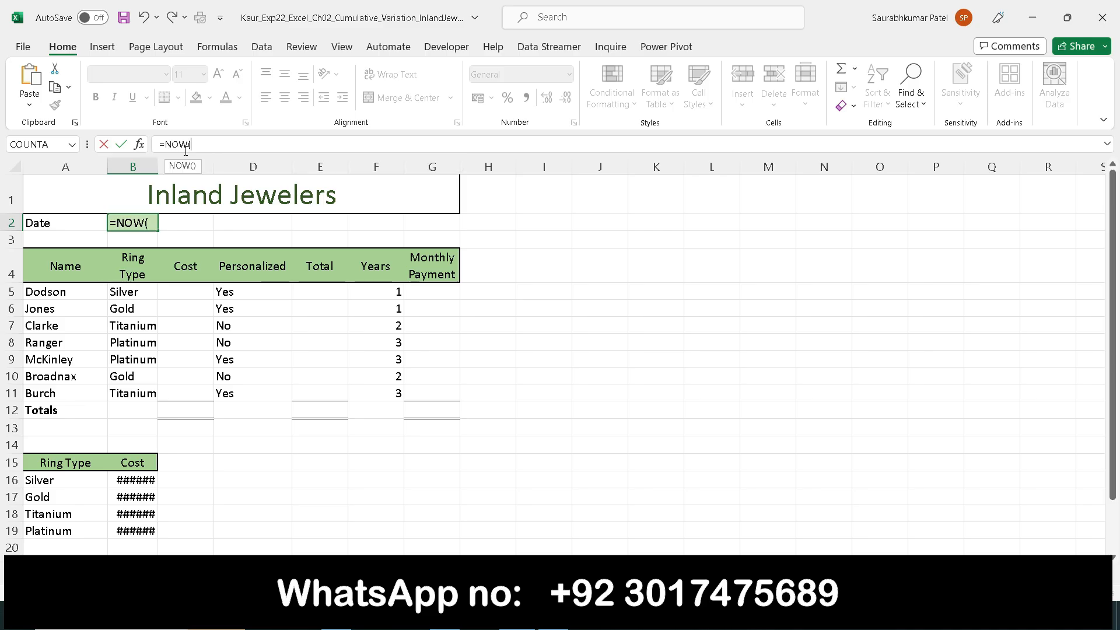
{"action": "key", "text": "Return"}
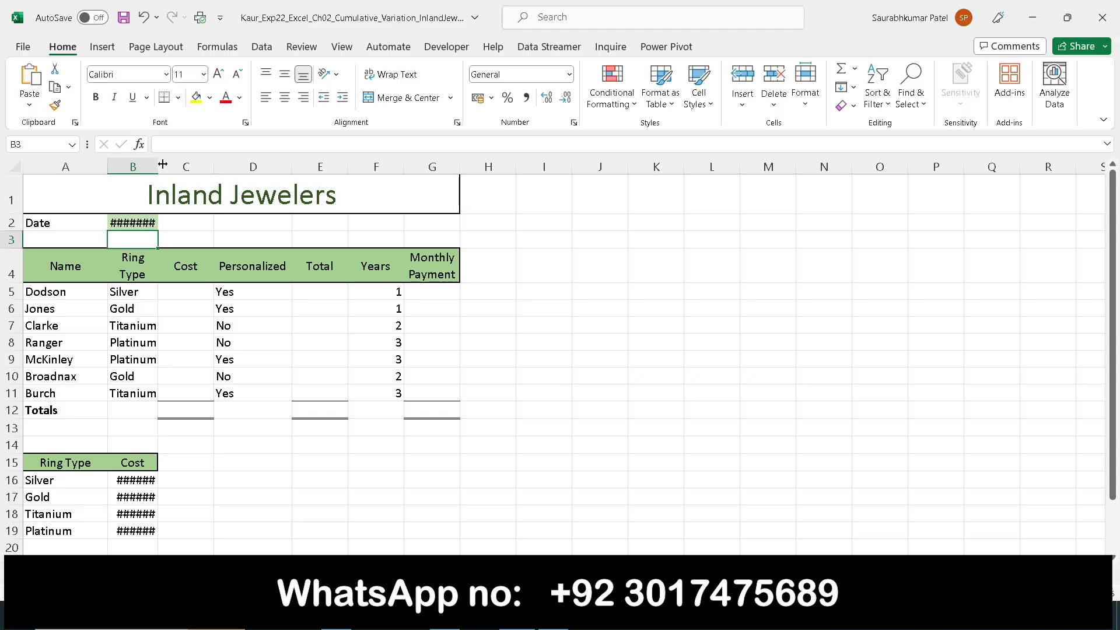
{"action": "double_click", "coordinate": [159, 159]}
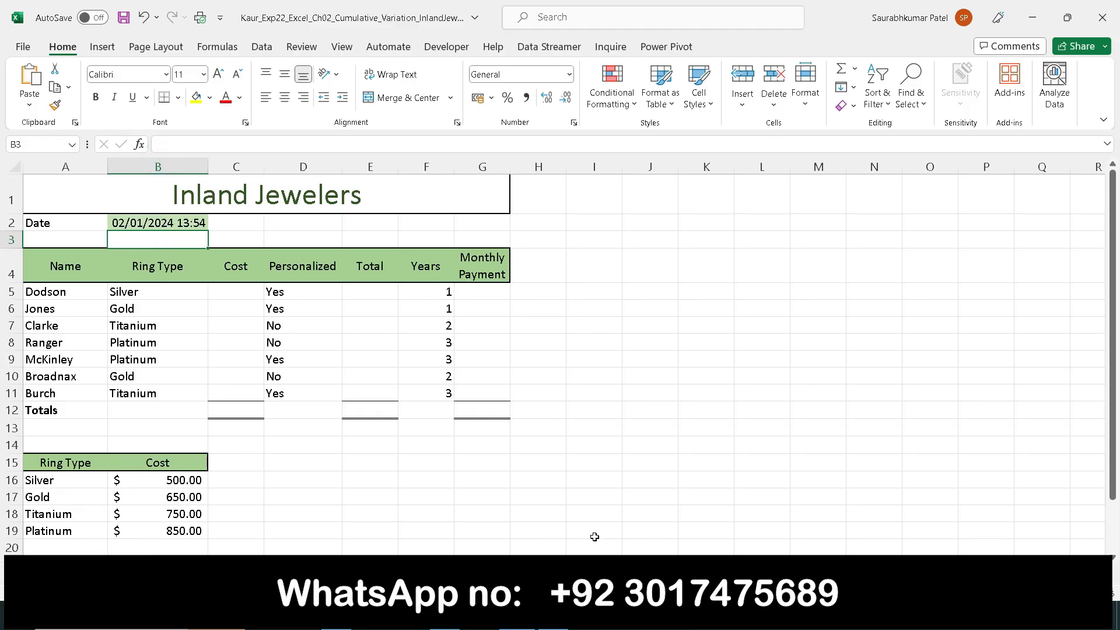
Switch to the Word instructions and remove the bold and yellow highlighting from instruction 2
{"action": "left_click", "coordinate": [554, 619]}
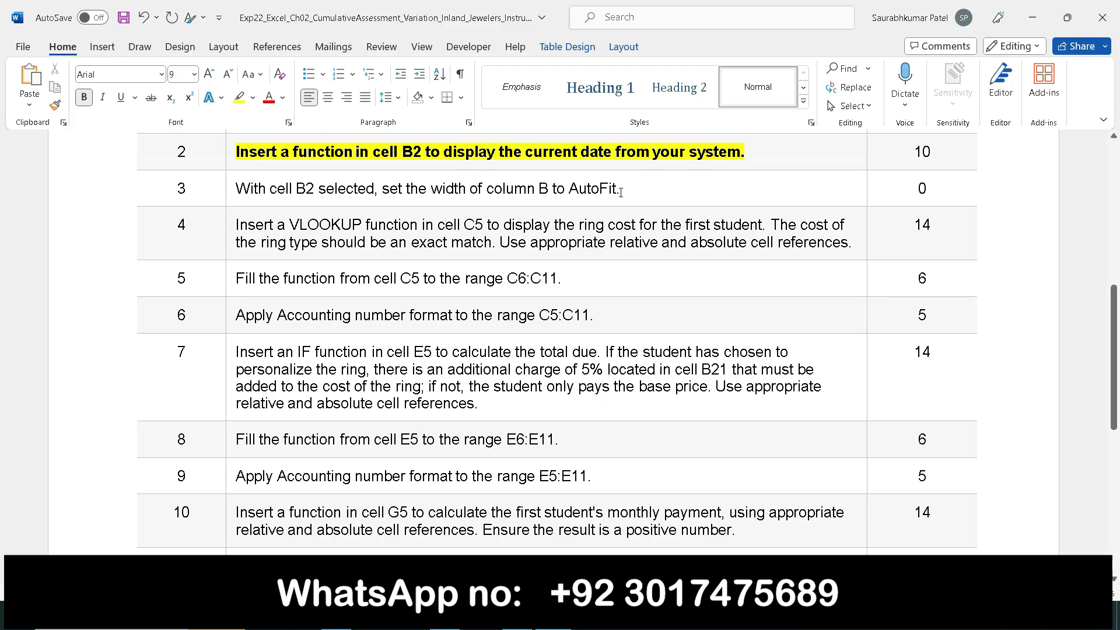
{"action": "left_click", "coordinate": [226, 152]}
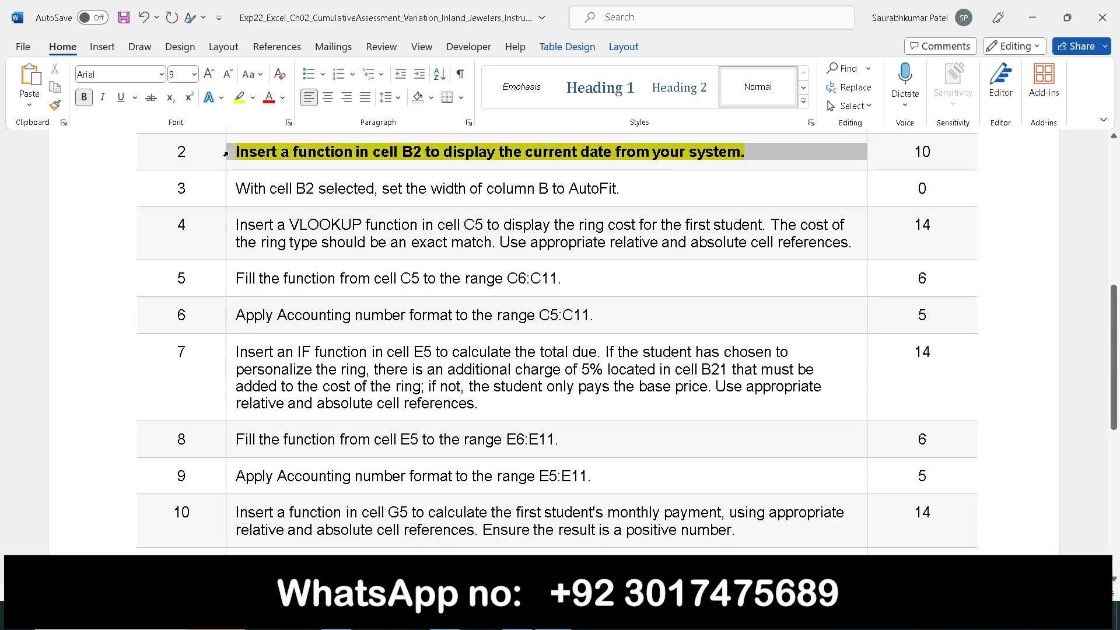
{"action": "left_click", "coordinate": [239, 127]}
{"action": "left_click", "coordinate": [292, 129]}
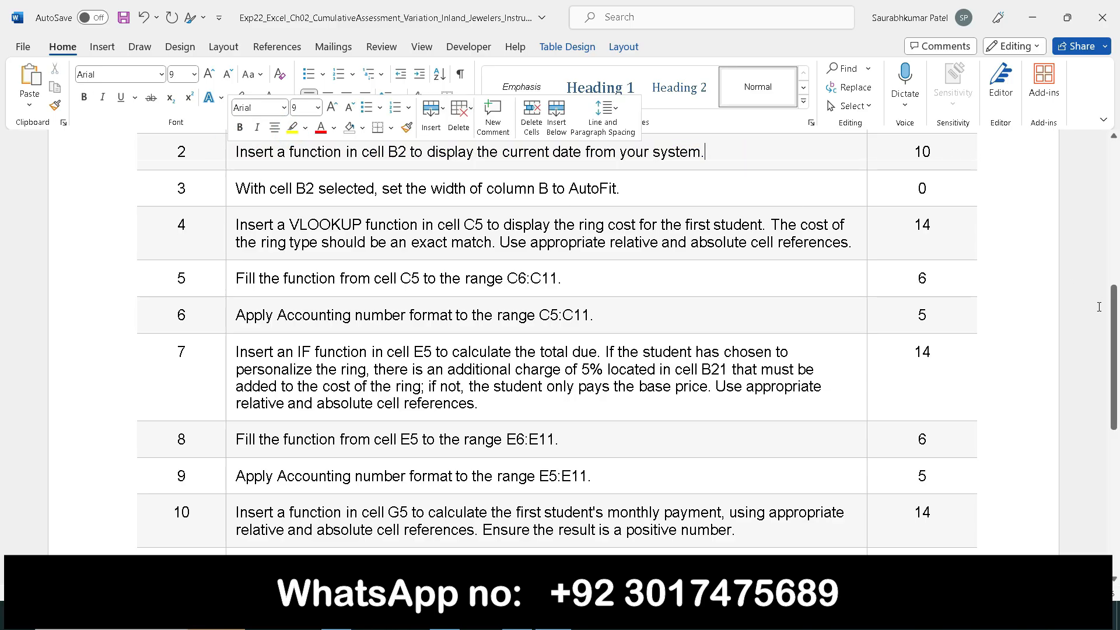
Make instruction 4, about the VLOOKUP function in cell C5, bold with yellow highlighting
{"action": "left_click", "coordinate": [1114, 581]}
{"action": "left_click", "coordinate": [1115, 581]}
{"action": "left_click", "coordinate": [1114, 580]}
{"action": "left_click", "coordinate": [1115, 581]}
{"action": "left_click", "coordinate": [1115, 580]}
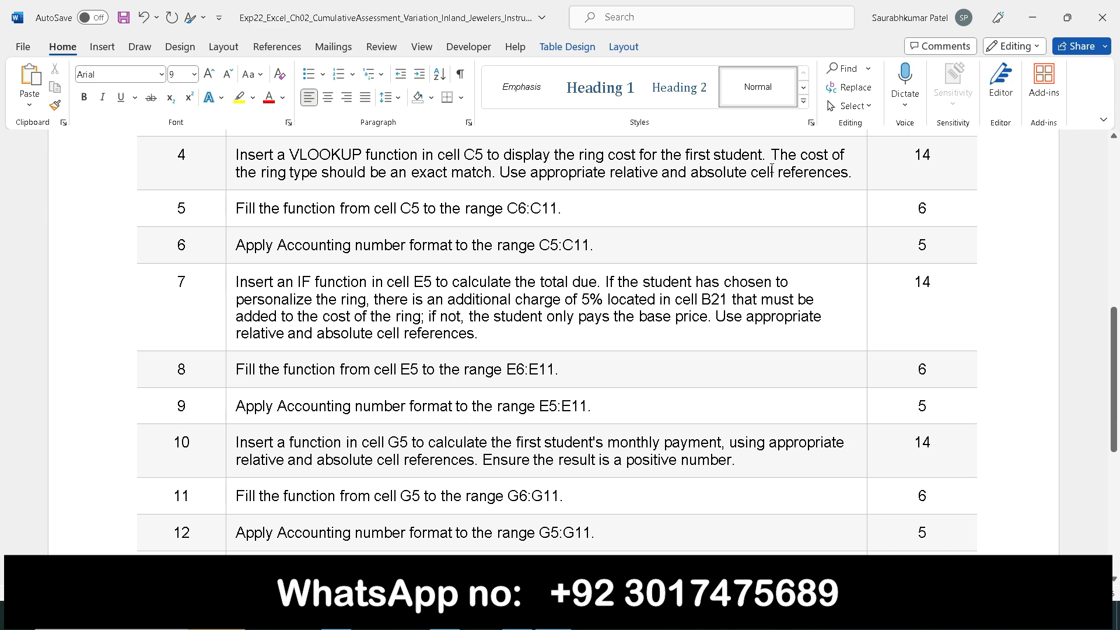
{"action": "left_click", "coordinate": [224, 163]}
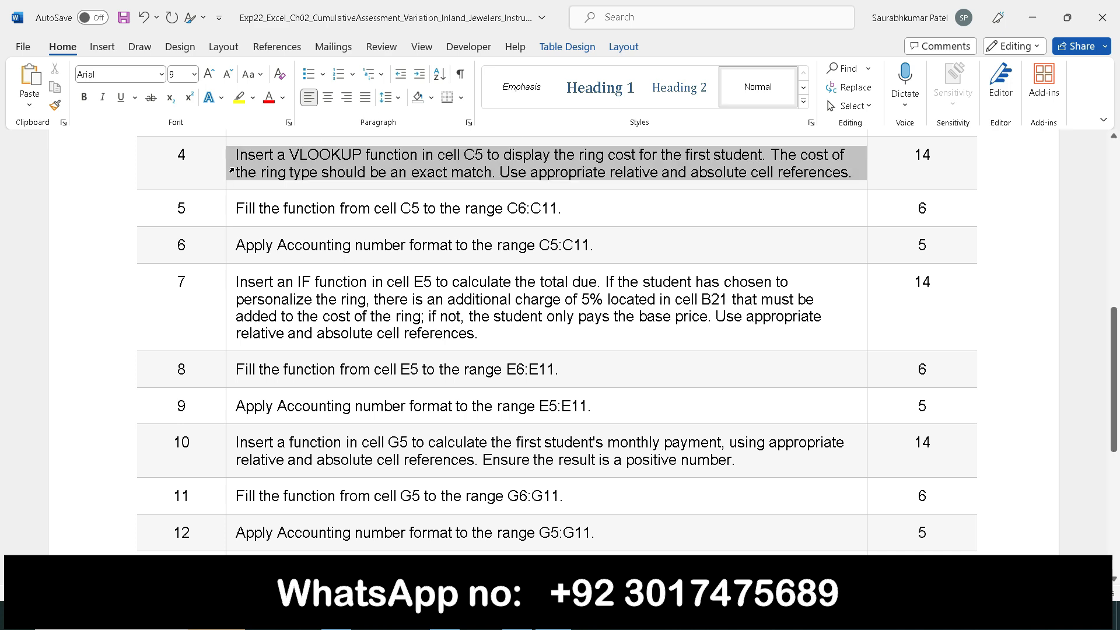
{"action": "left_click", "coordinate": [245, 143]}
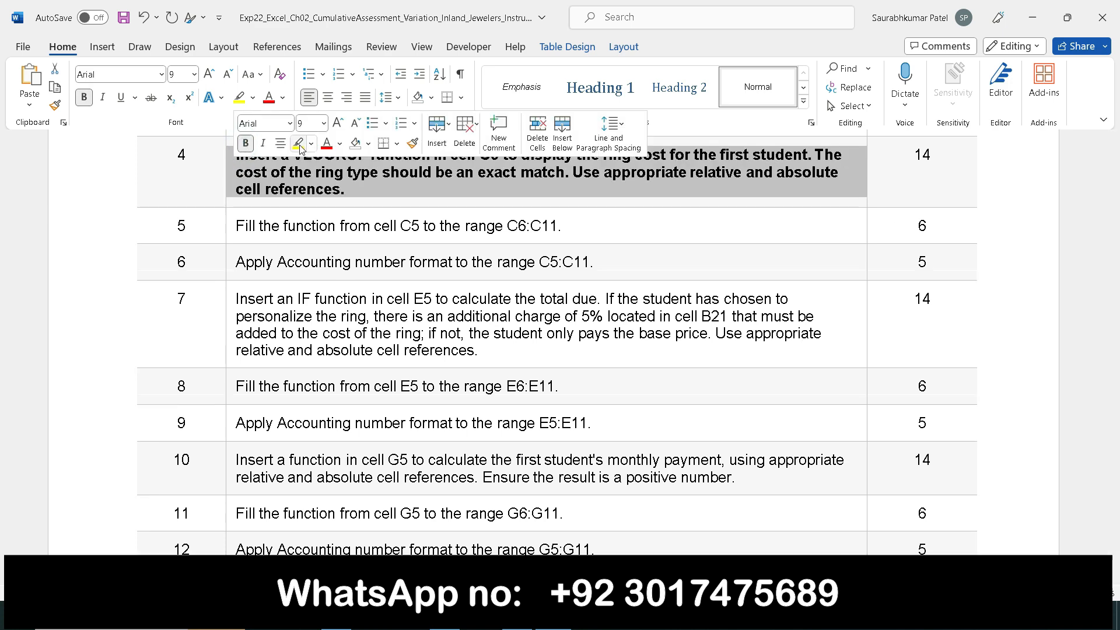
{"action": "left_click", "coordinate": [298, 143]}
{"action": "left_click", "coordinate": [387, 198]}
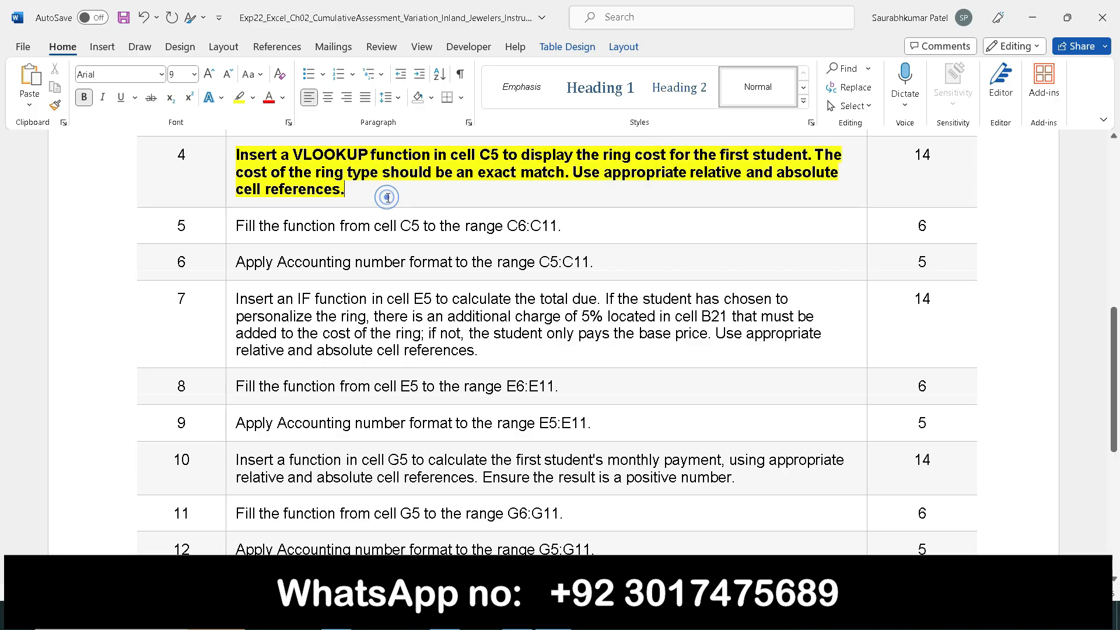
{"action": "scroll", "coordinate": [386, 198], "scroll_direction": "down", "scroll_amount": 5}
{"action": "scroll", "coordinate": [387, 199], "scroll_direction": "up", "scroll_amount": 5}
{"action": "scroll", "coordinate": [388, 198], "scroll_direction": "down", "scroll_amount": 5}
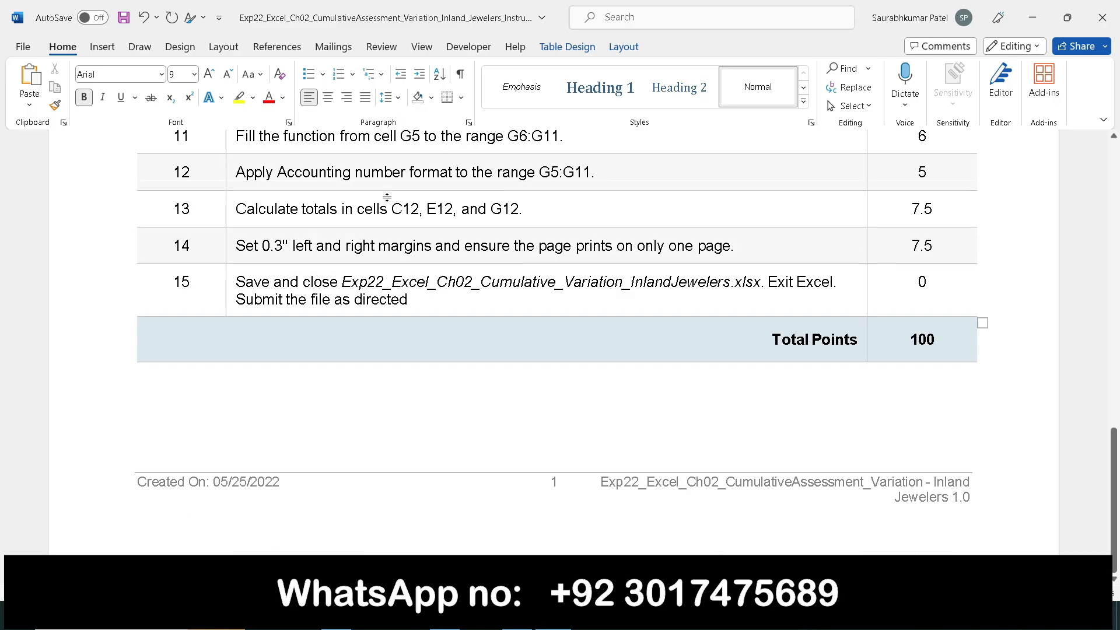
{"action": "scroll", "coordinate": [388, 199], "scroll_direction": "up", "scroll_amount": 5}
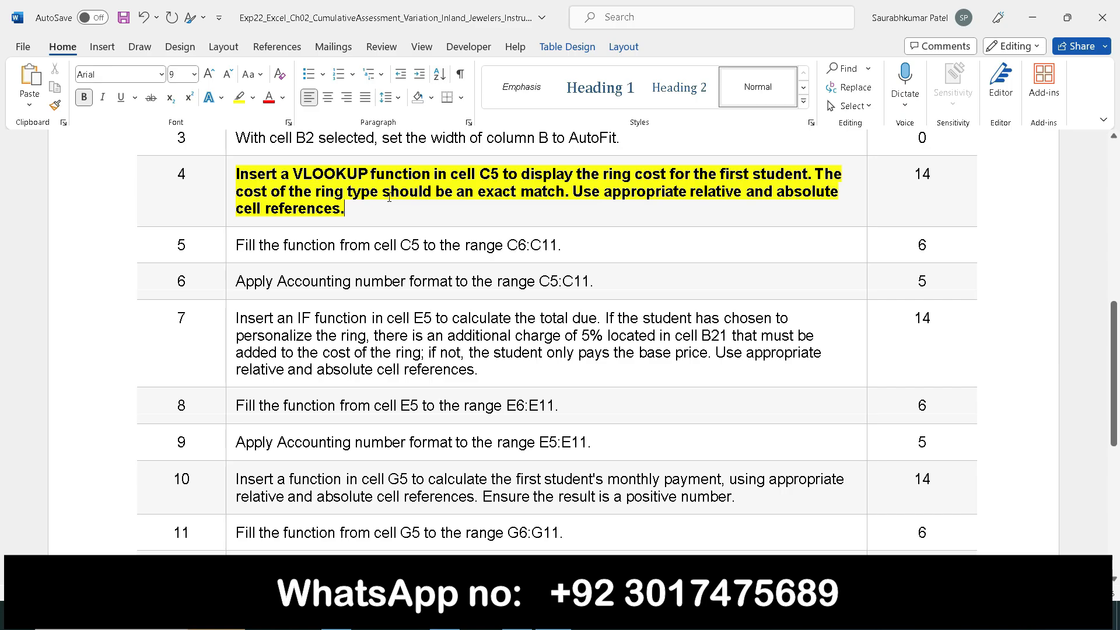
{"action": "left_click", "coordinate": [1115, 579]}
{"action": "left_click", "coordinate": [1116, 580]}
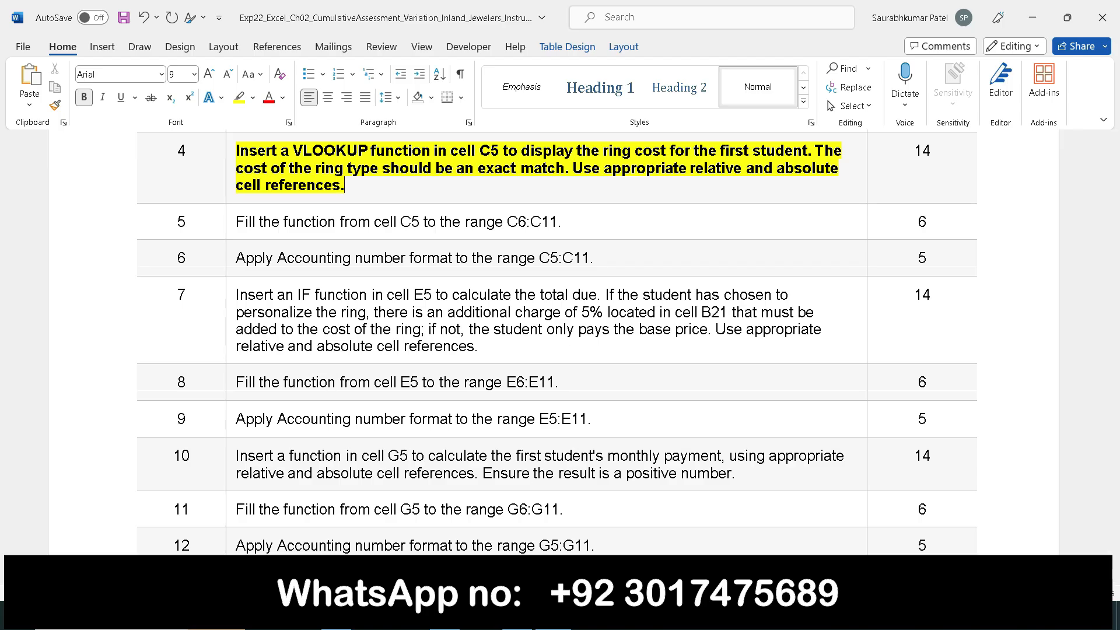
Switch to the Excel workbook and begin a VLOOKUP formula in cell C5
{"action": "left_click", "coordinate": [517, 618]}
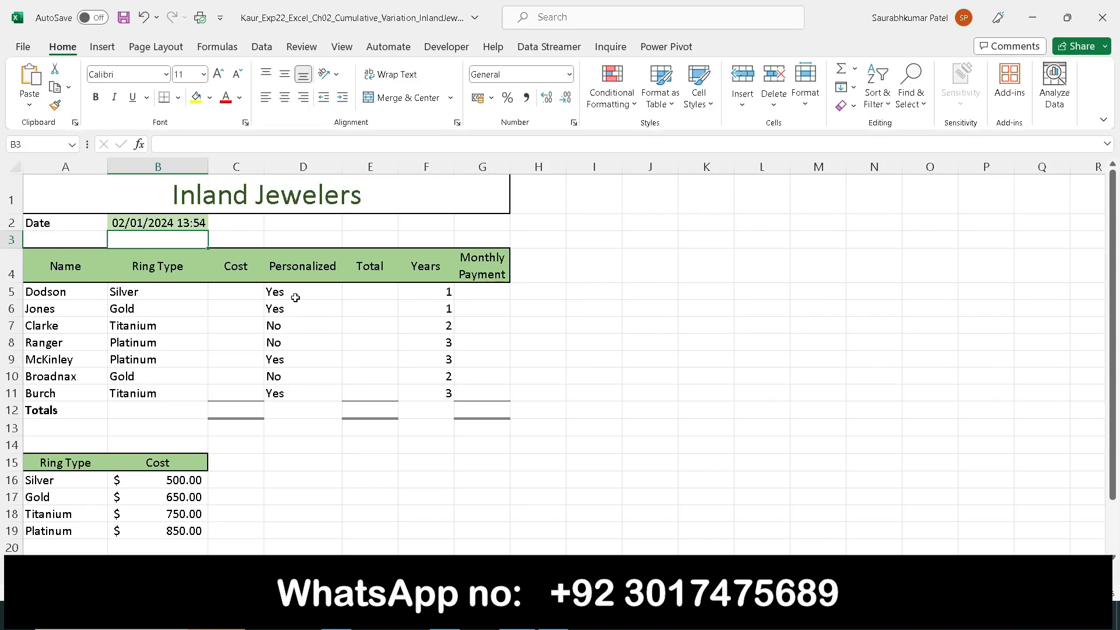
{"action": "left_click", "coordinate": [241, 292]}
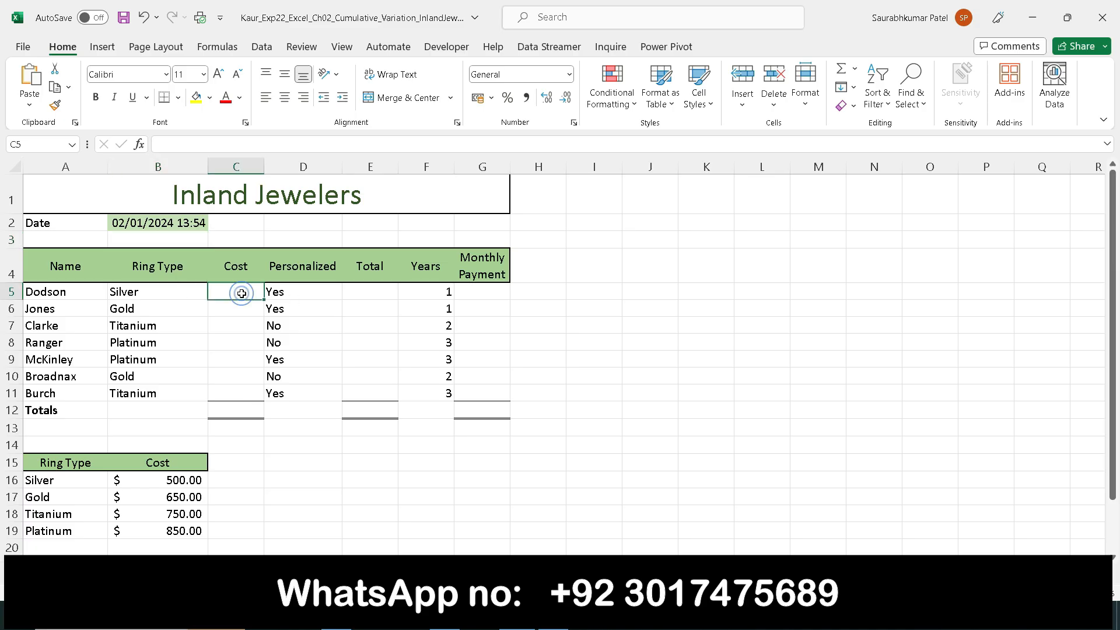
{"action": "left_click", "coordinate": [553, 618]}
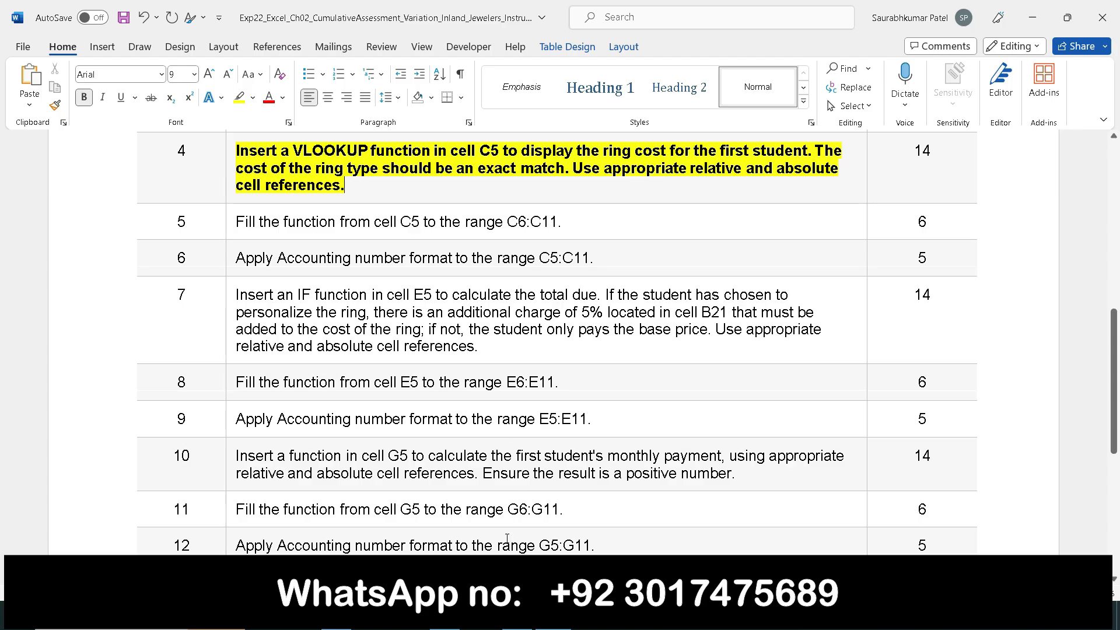
{"action": "left_click", "coordinate": [554, 621]}
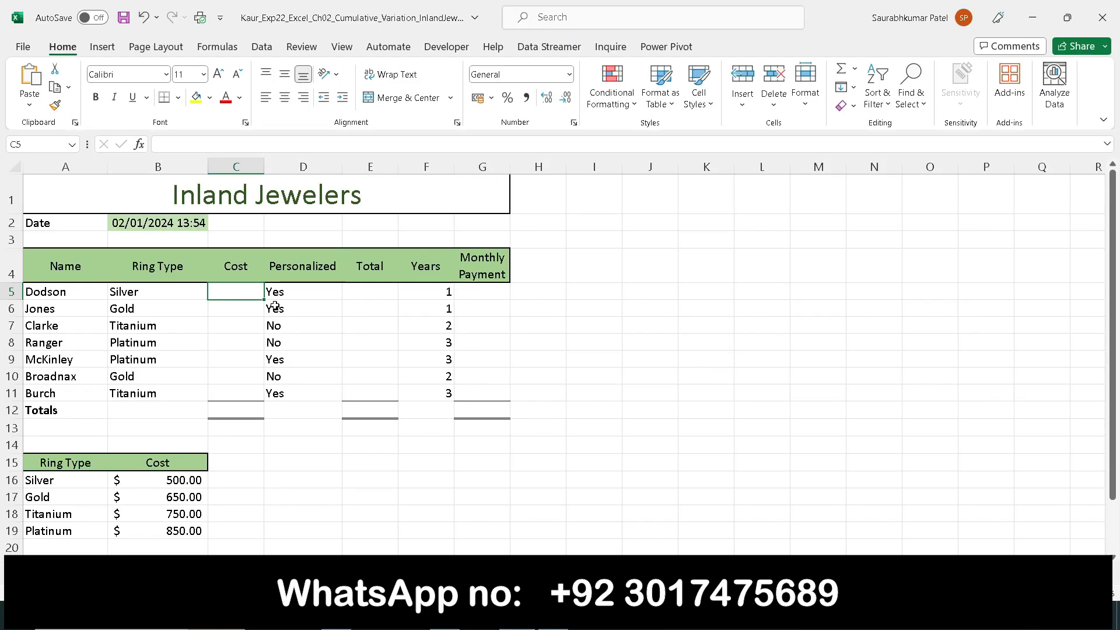
{"action": "left_click", "coordinate": [190, 146]}
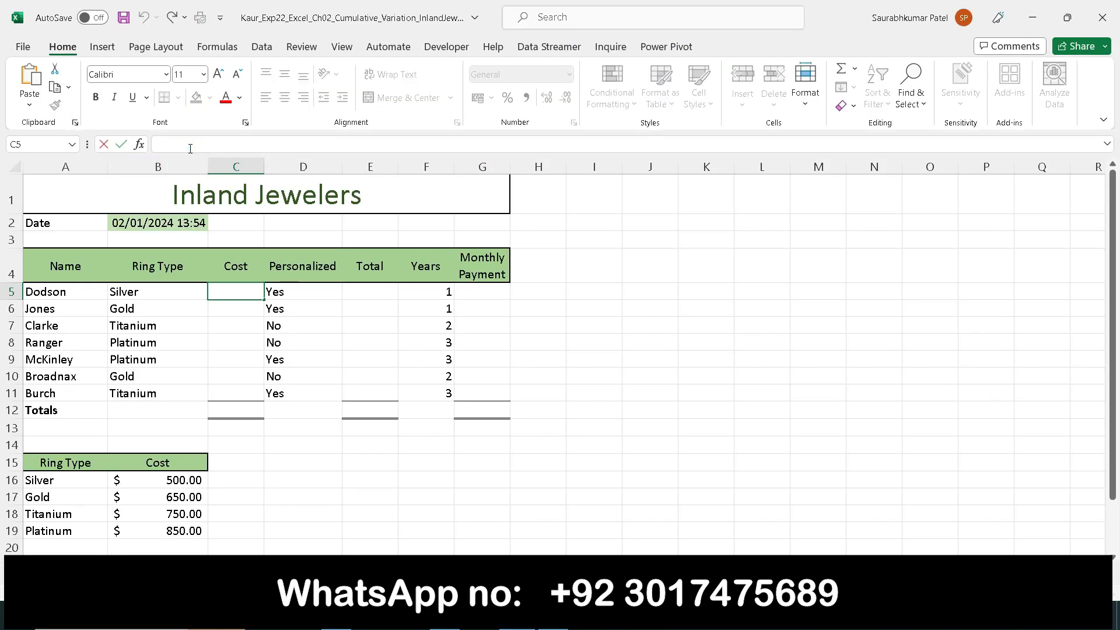
{"action": "type", "text": "="}
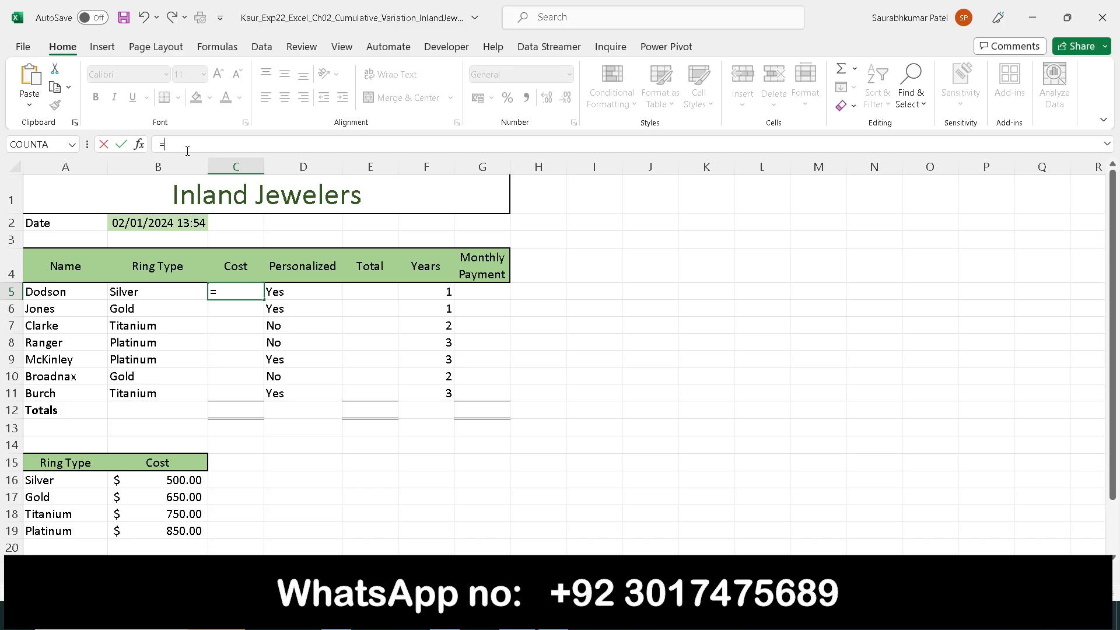
{"action": "type", "text": "v"}
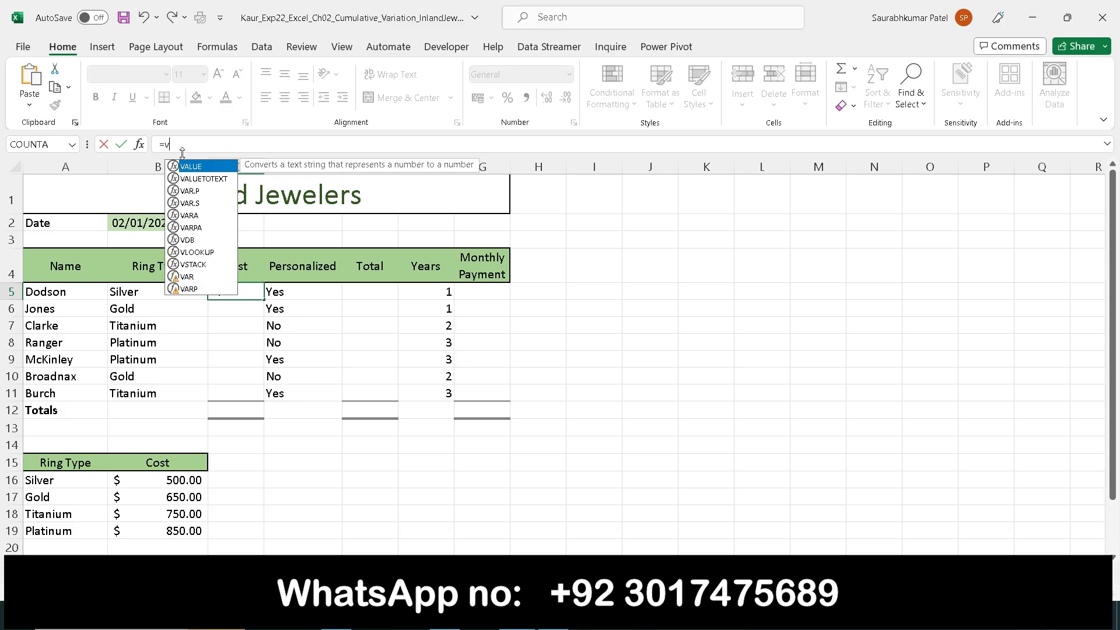
{"action": "type", "text": "lookup"}
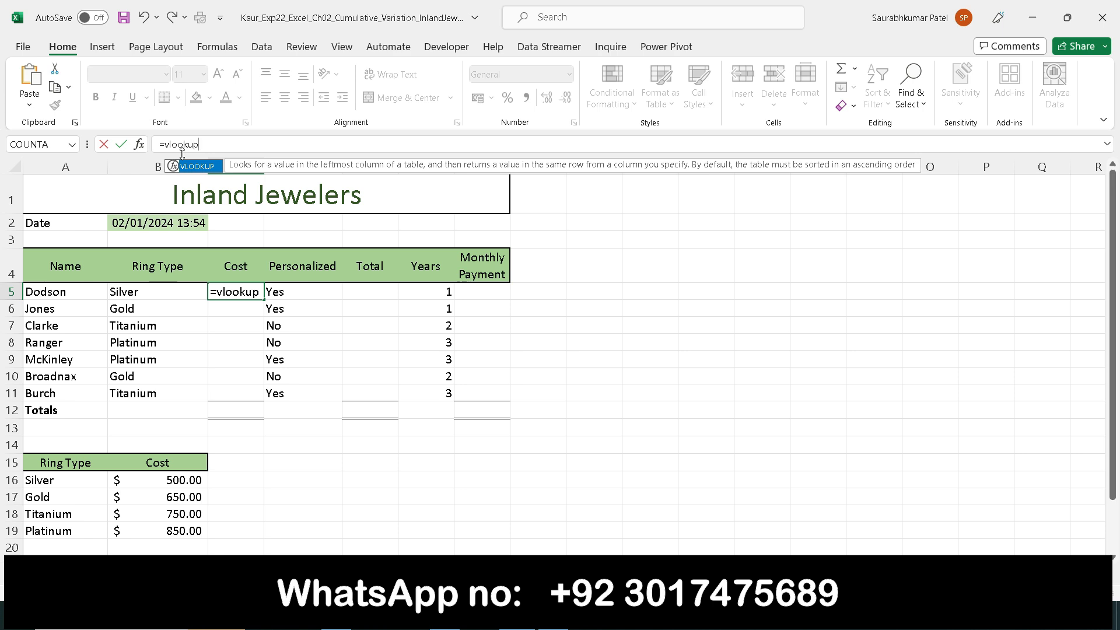
{"action": "key", "text": "Tab"}
{"action": "key", "text": "Return"}
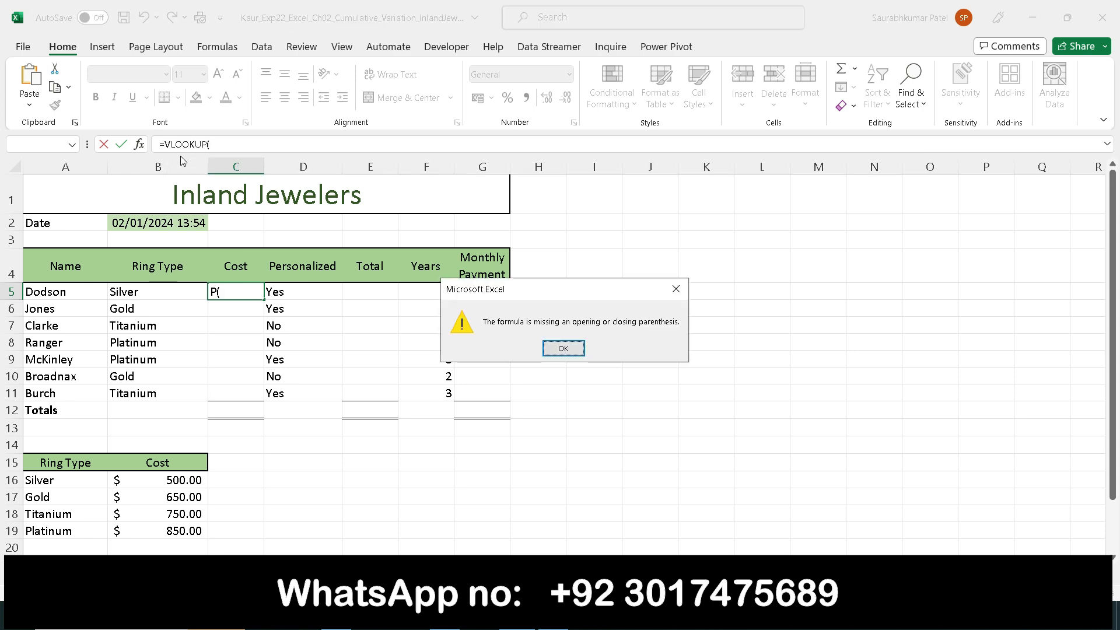
{"action": "left_click", "coordinate": [676, 288]}
{"action": "left_click", "coordinate": [228, 150]}
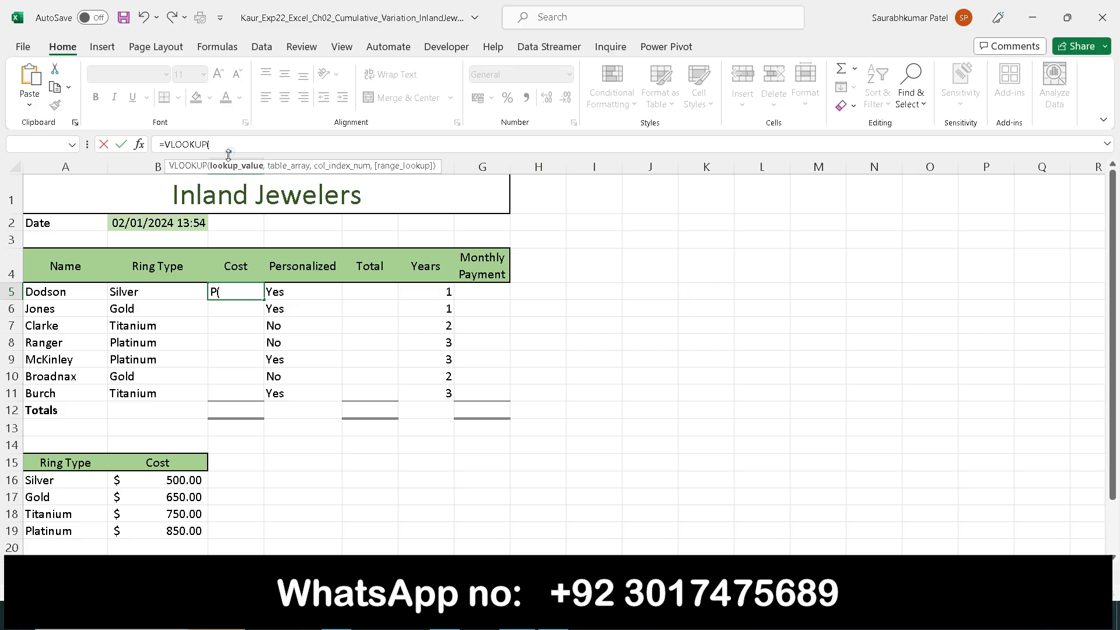
{"action": "key", "text": "Return"}
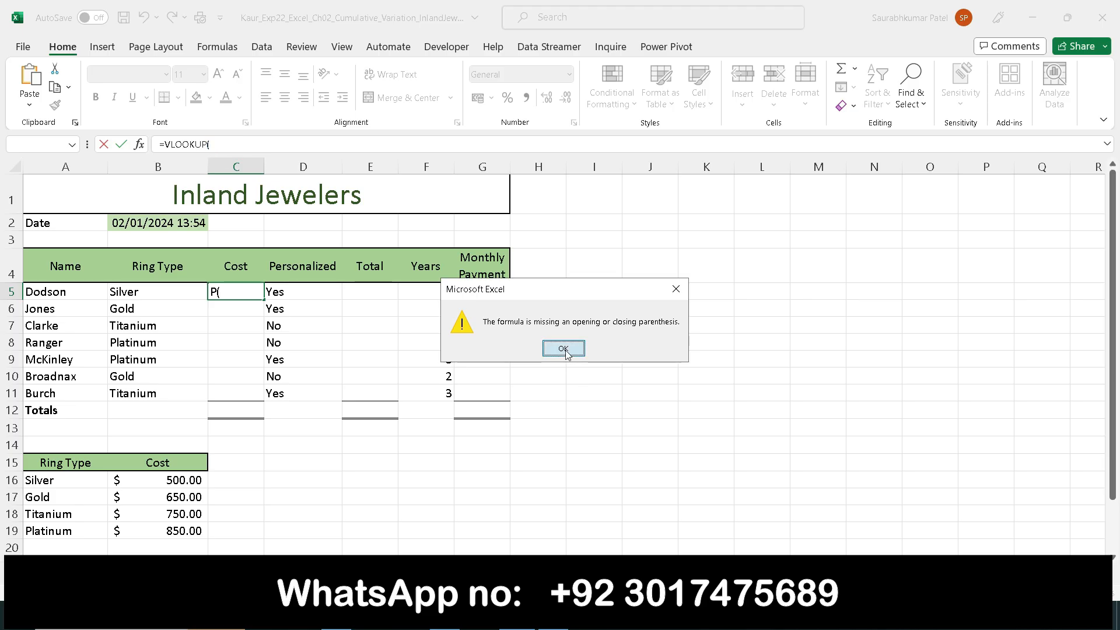
{"action": "left_click", "coordinate": [564, 349]}
{"action": "left_click", "coordinate": [245, 146]}
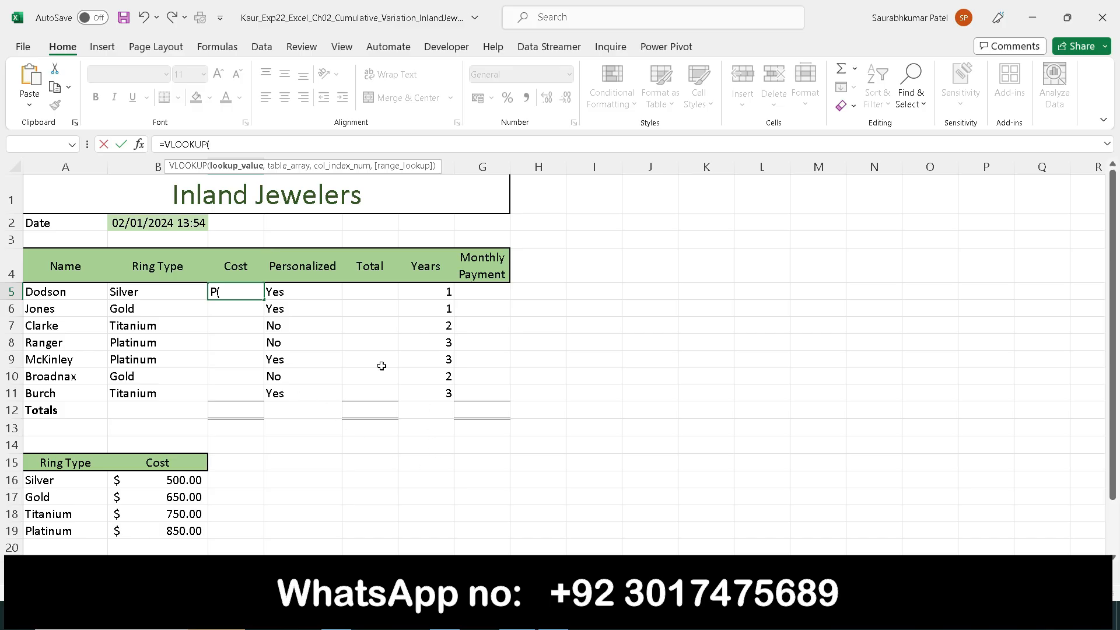
Open the function arguments of the VLOOKUP in C5 and set the lookup value to B5 and the table array to A15:B19
{"action": "left_click", "coordinate": [139, 145]}
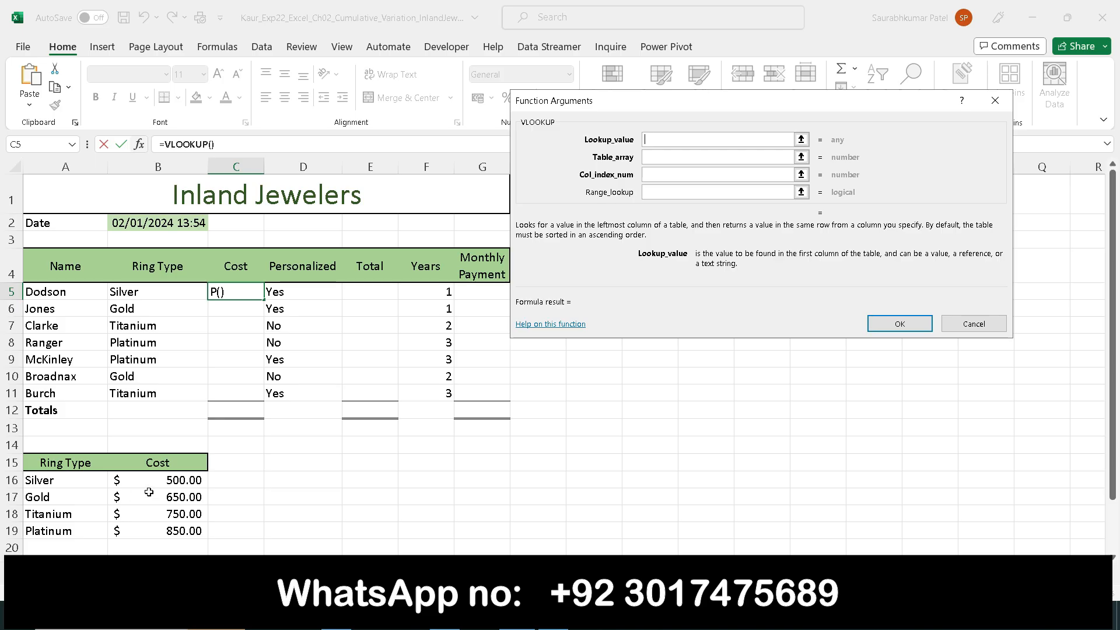
{"action": "left_click", "coordinate": [122, 295]}
{"action": "left_click", "coordinate": [652, 162]}
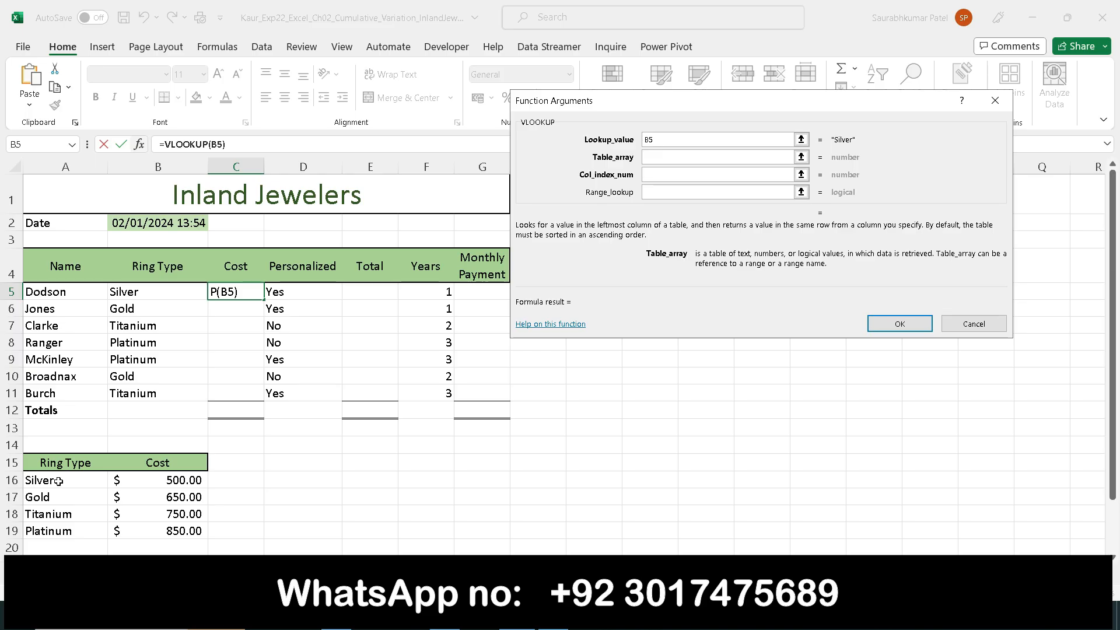
{"action": "left_click", "coordinate": [29, 459]}
{"action": "left_click_drag", "start_coordinate": [29, 459], "coordinate": [194, 528]}
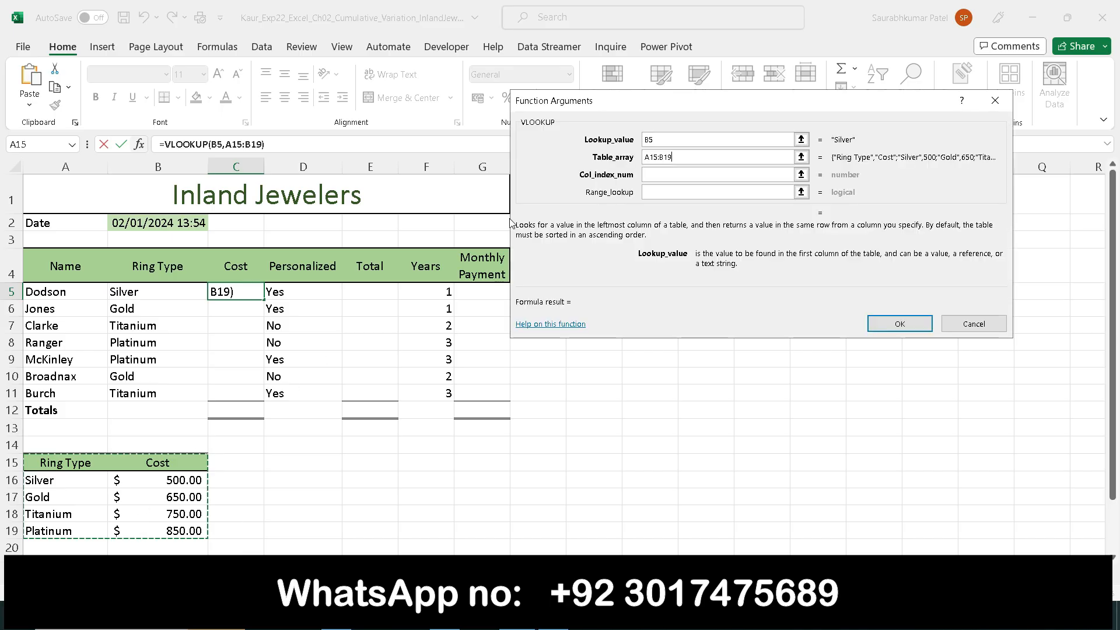
Set the VLOOKUP column index number to 2 and the range lookup to 0, and accept the function
{"action": "left_click", "coordinate": [646, 175]}
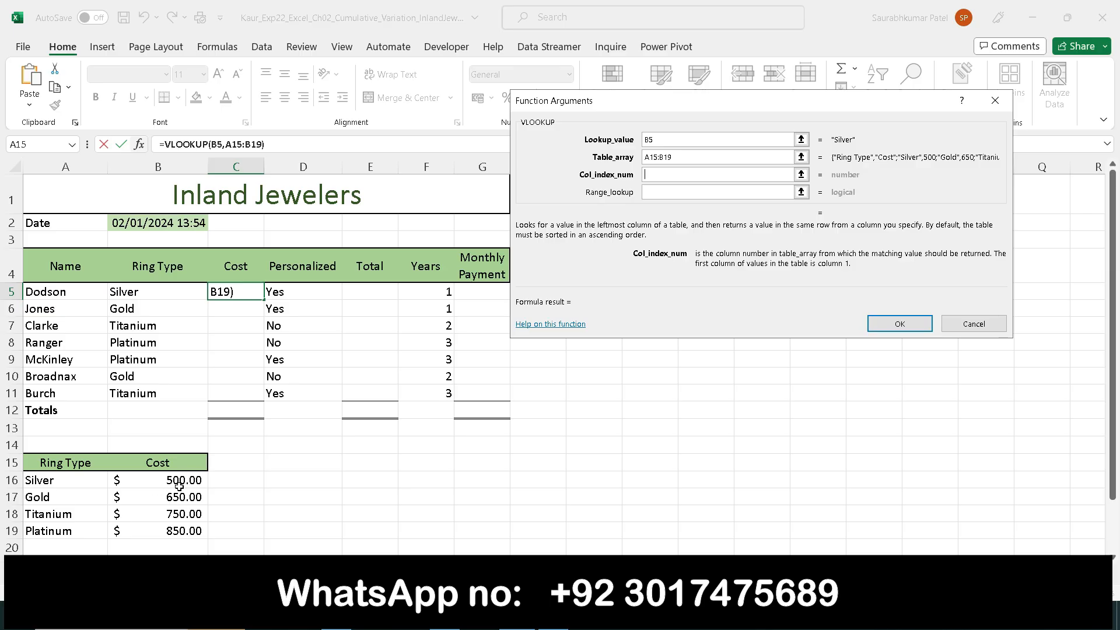
{"action": "type", "text": "2"}
{"action": "left_click", "coordinate": [649, 193]}
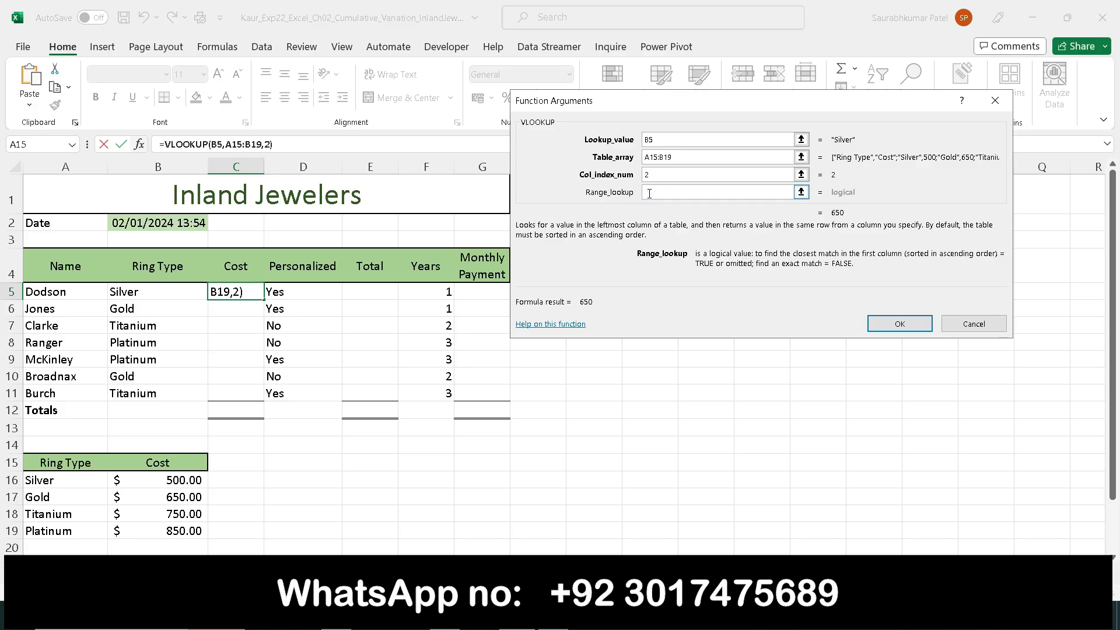
{"action": "type", "text": "0"}
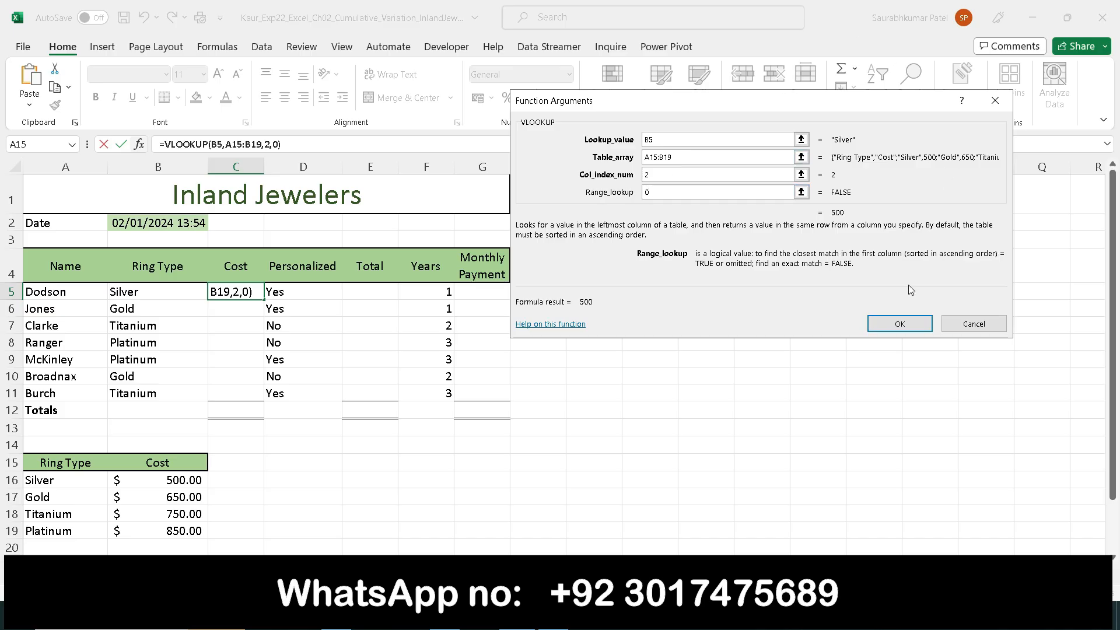
{"action": "left_click", "coordinate": [907, 321]}
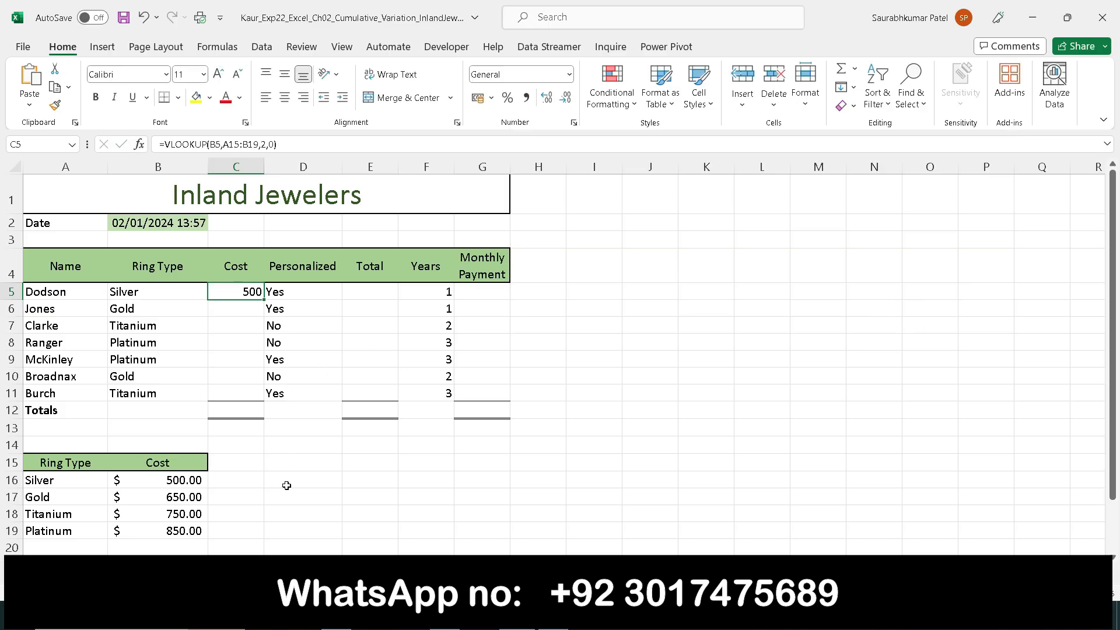
Return to the Word instructions and remove the bold and yellow highlighting from instruction 4
{"action": "left_click", "coordinate": [553, 616]}
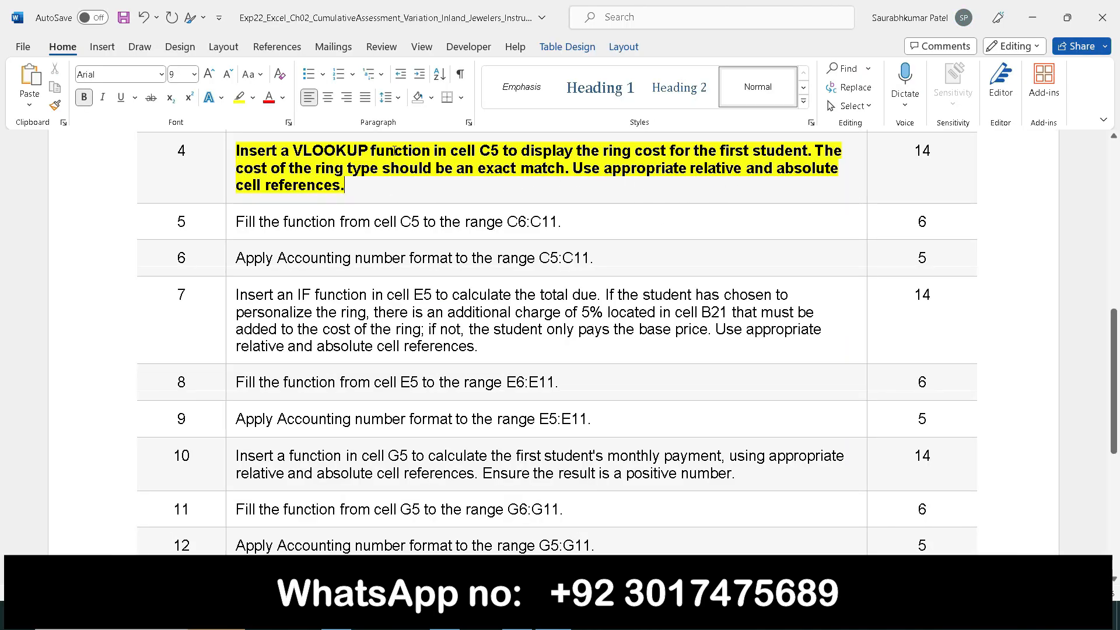
{"action": "left_click", "coordinate": [232, 153]}
{"action": "left_click", "coordinate": [245, 126]}
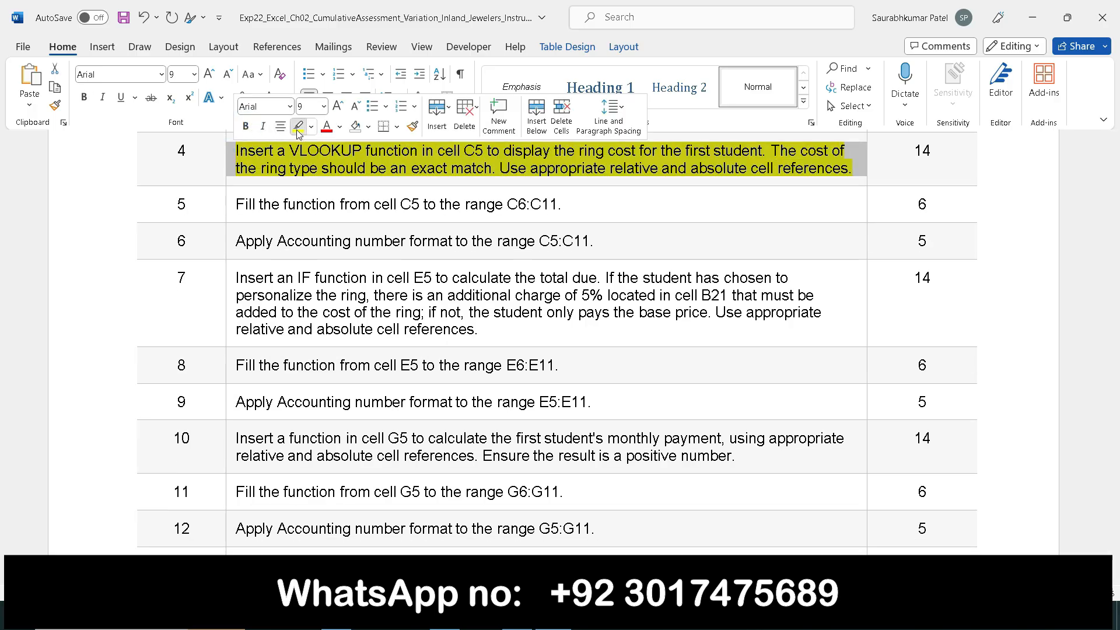
{"action": "left_click", "coordinate": [298, 129]}
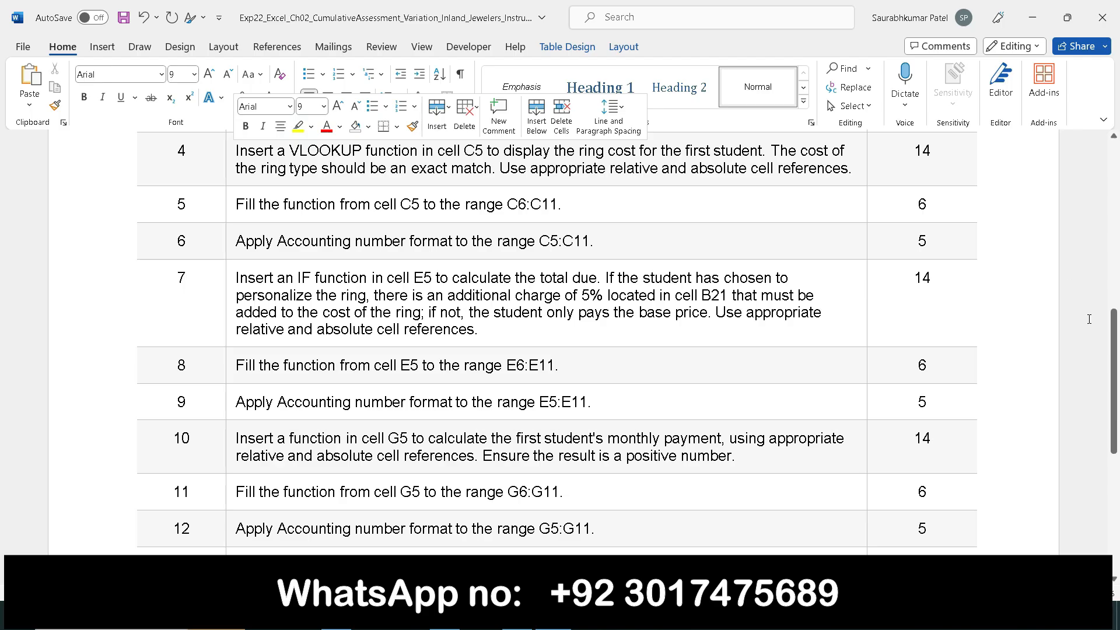
Make instruction 5, about filling the function from C5 to C6:C11, bold with yellow highlighting
{"action": "left_click_drag", "start_coordinate": [1112, 344], "coordinate": [1110, 366]}
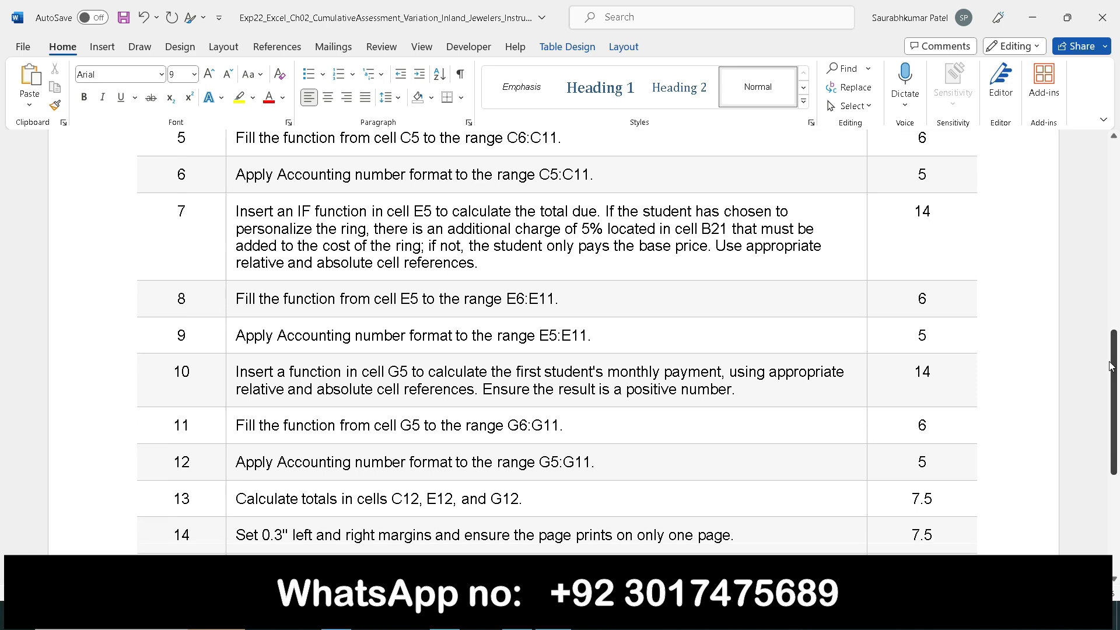
{"action": "left_click_drag", "start_coordinate": [586, 146], "coordinate": [237, 140]}
{"action": "left_click", "coordinate": [258, 128]}
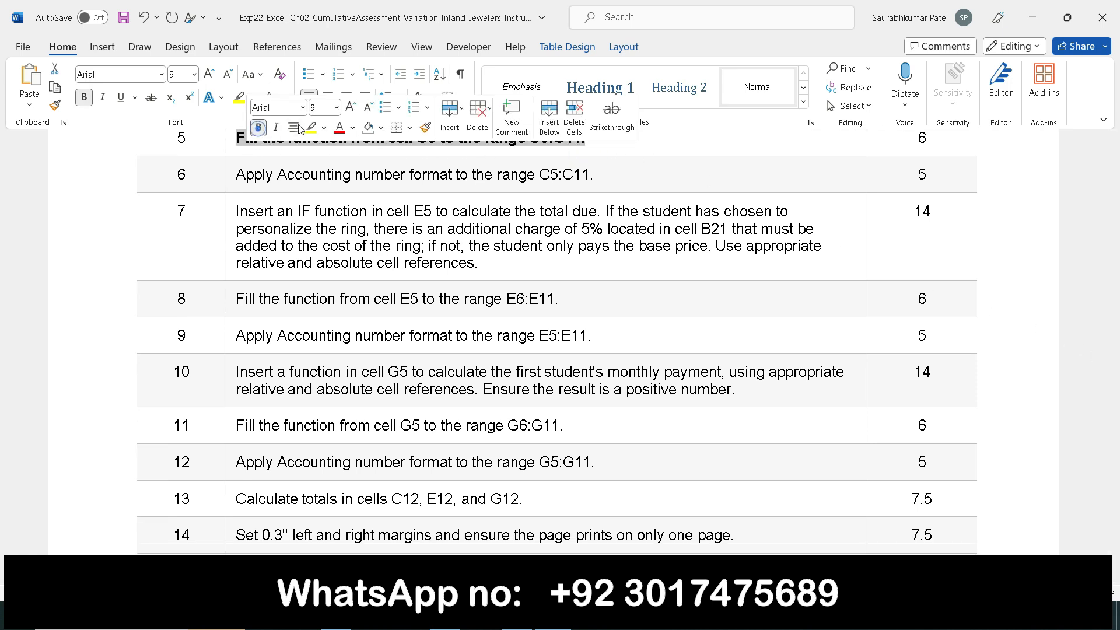
{"action": "left_click", "coordinate": [311, 127]}
{"action": "left_click", "coordinate": [641, 157]}
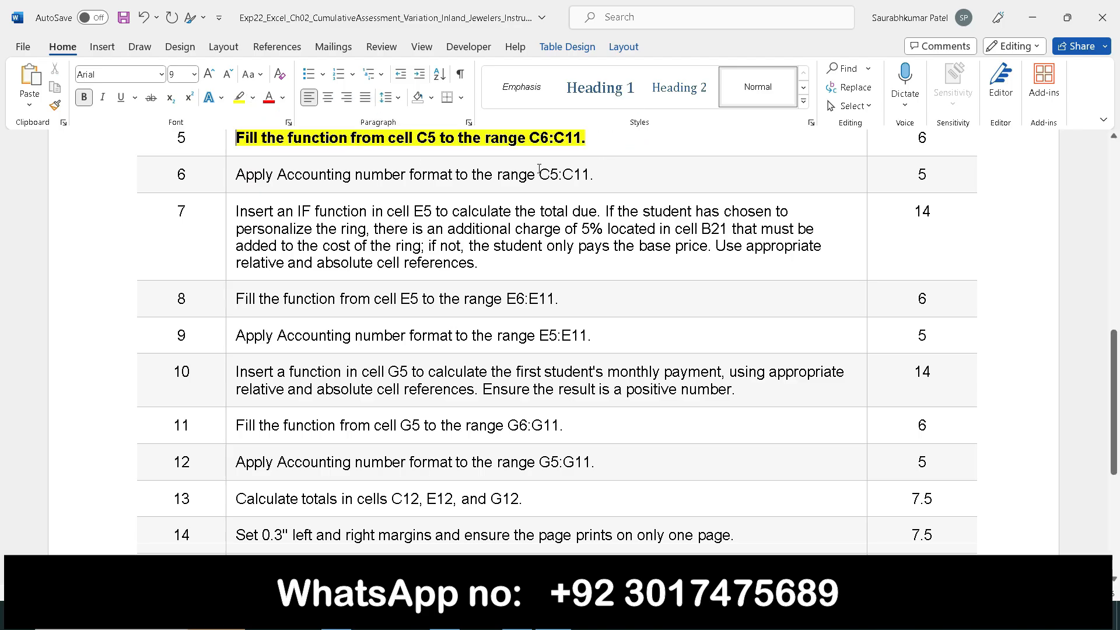
Switch to the Excel workbook and fill the VLOOKUP from C5 down through C11, undoing a fill that also covers the Totals row
{"action": "left_click", "coordinate": [517, 615]}
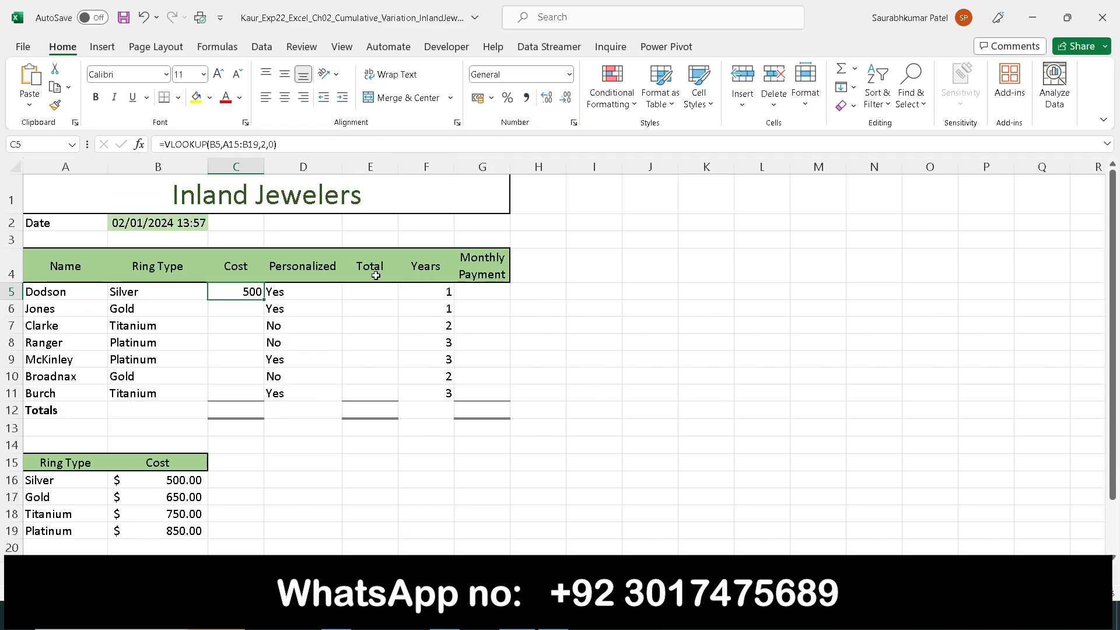
{"action": "double_click", "coordinate": [263, 300]}
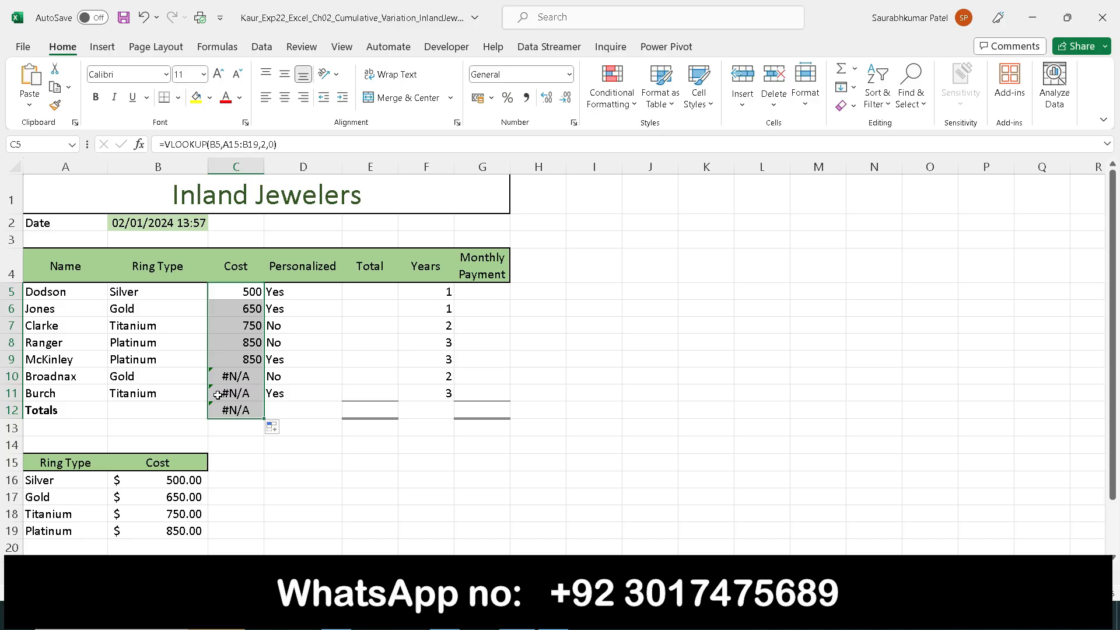
{"action": "key", "text": "ctrl+z"}
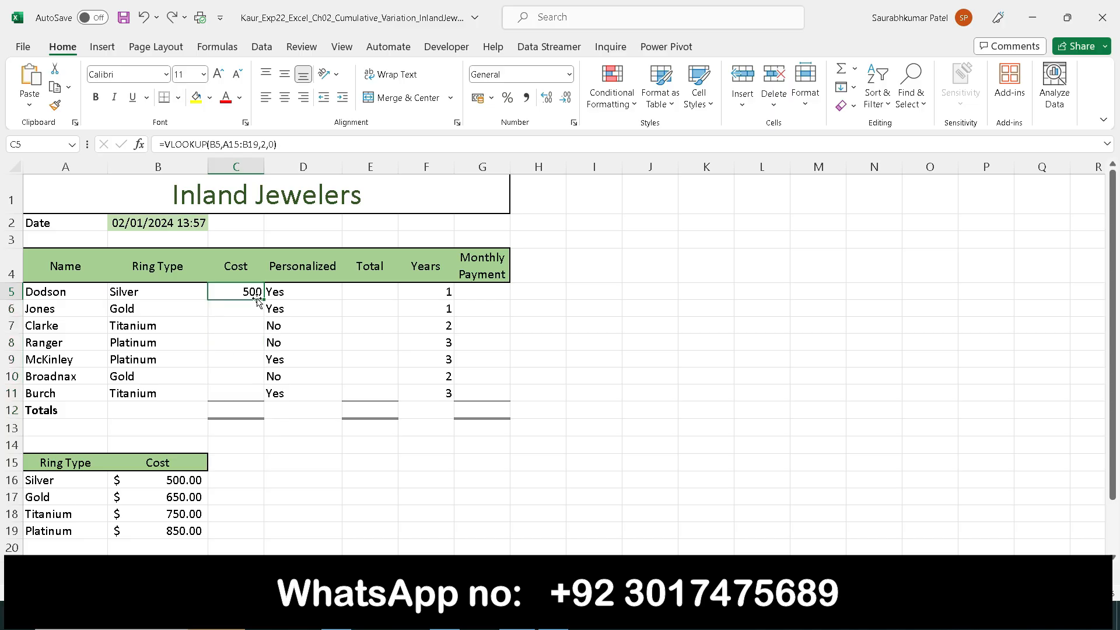
{"action": "left_click_drag", "start_coordinate": [264, 301], "coordinate": [262, 397]}
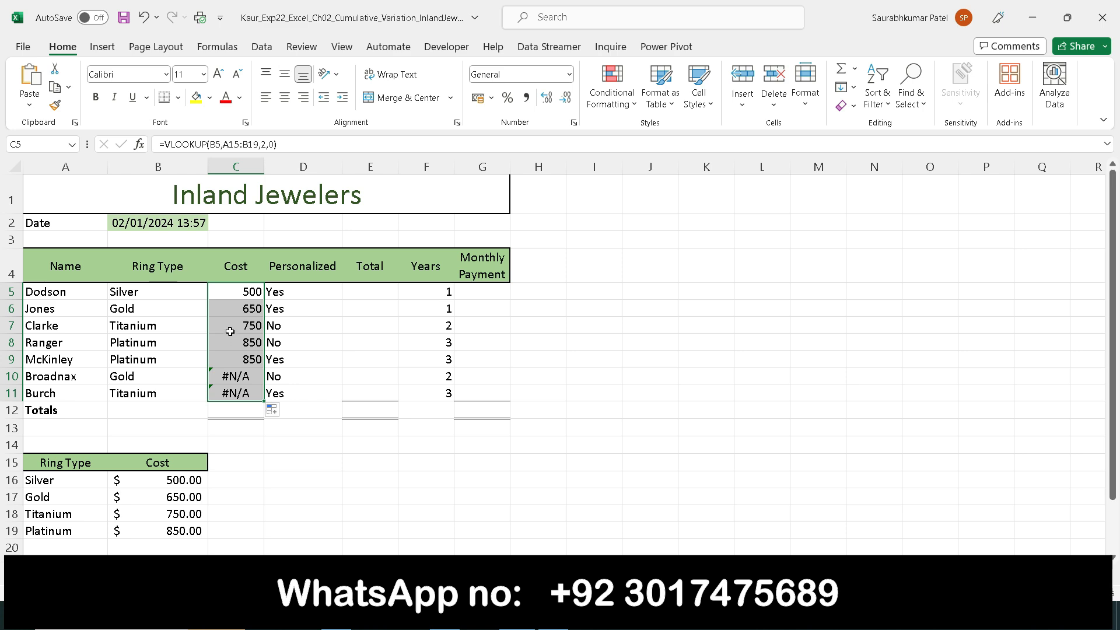
Make the table array of the VLOOKUP in C5 an absolute reference, $A$15:$B$19
{"action": "left_click", "coordinate": [139, 144]}
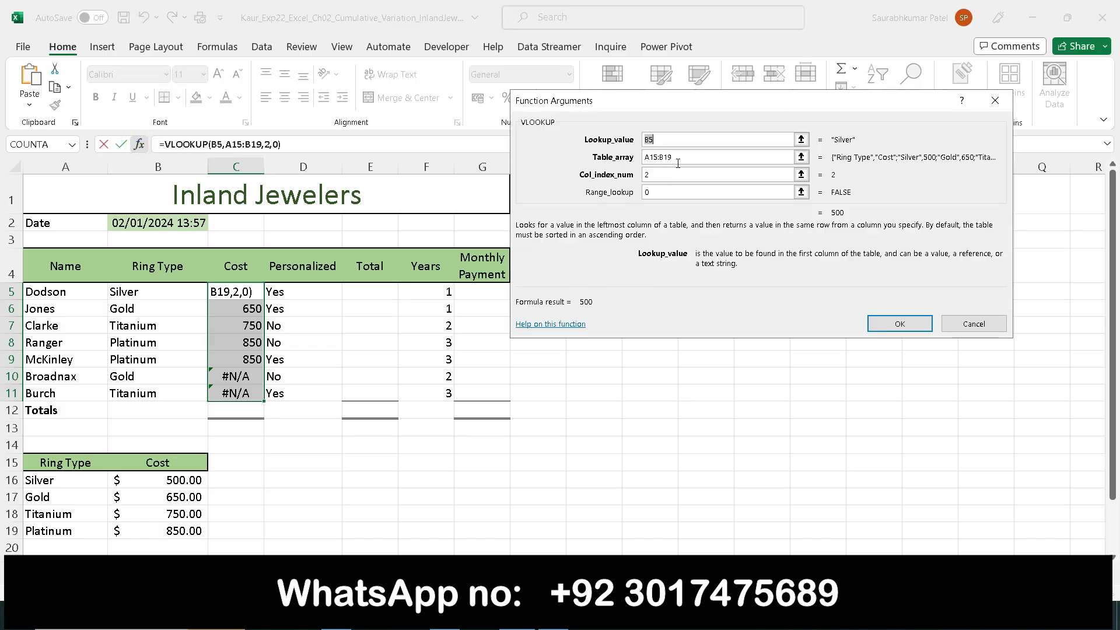
{"action": "left_click_drag", "start_coordinate": [678, 158], "coordinate": [641, 161]}
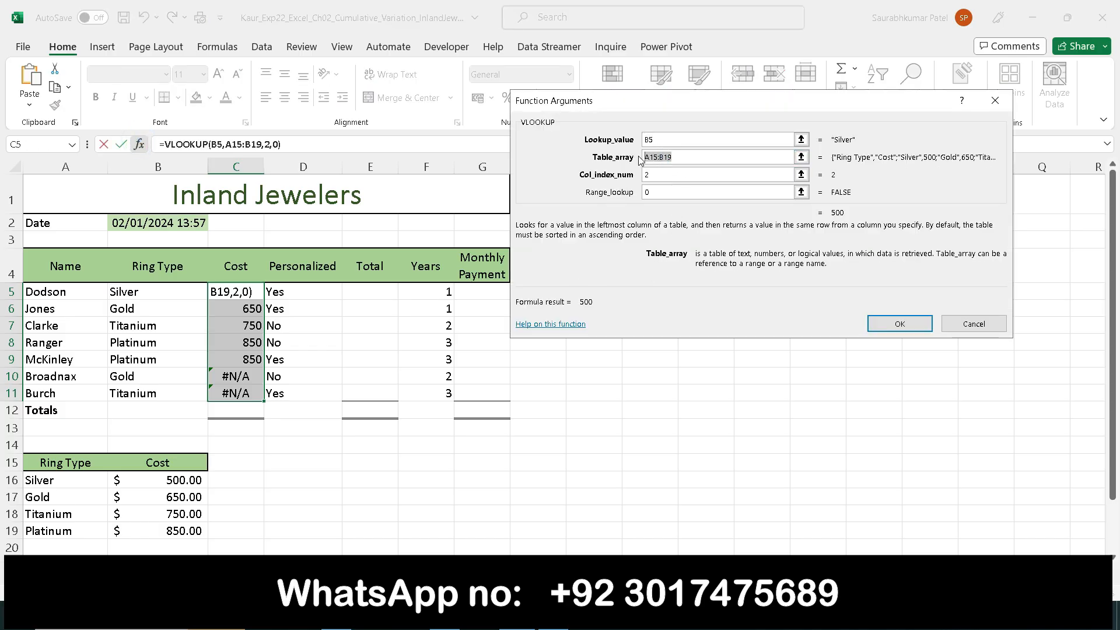
{"action": "key", "text": "F4"}
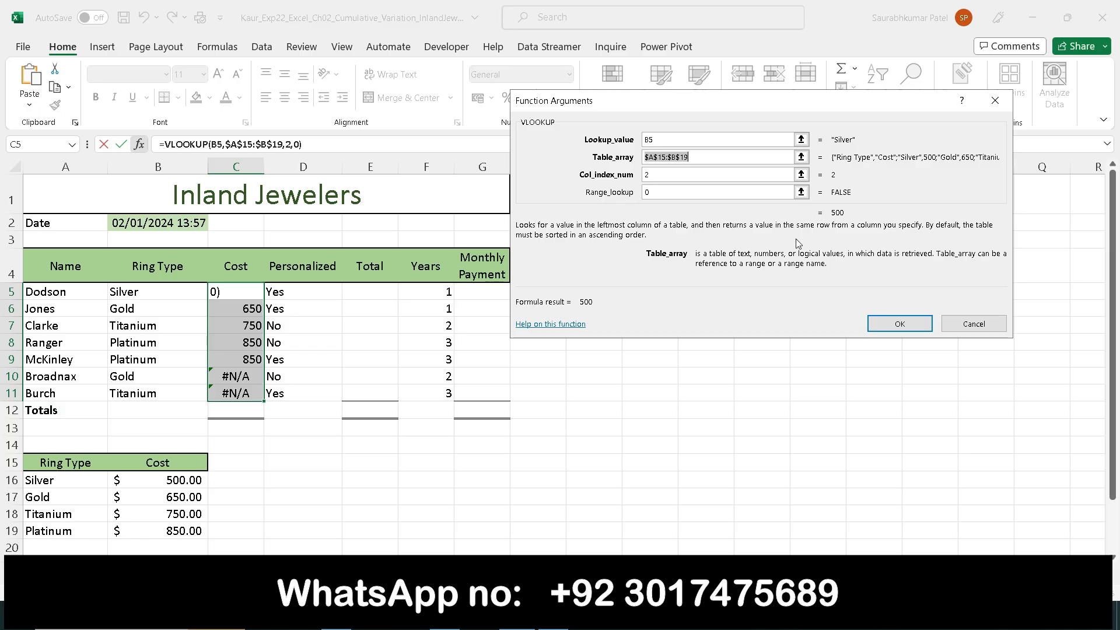
{"action": "left_click", "coordinate": [873, 330]}
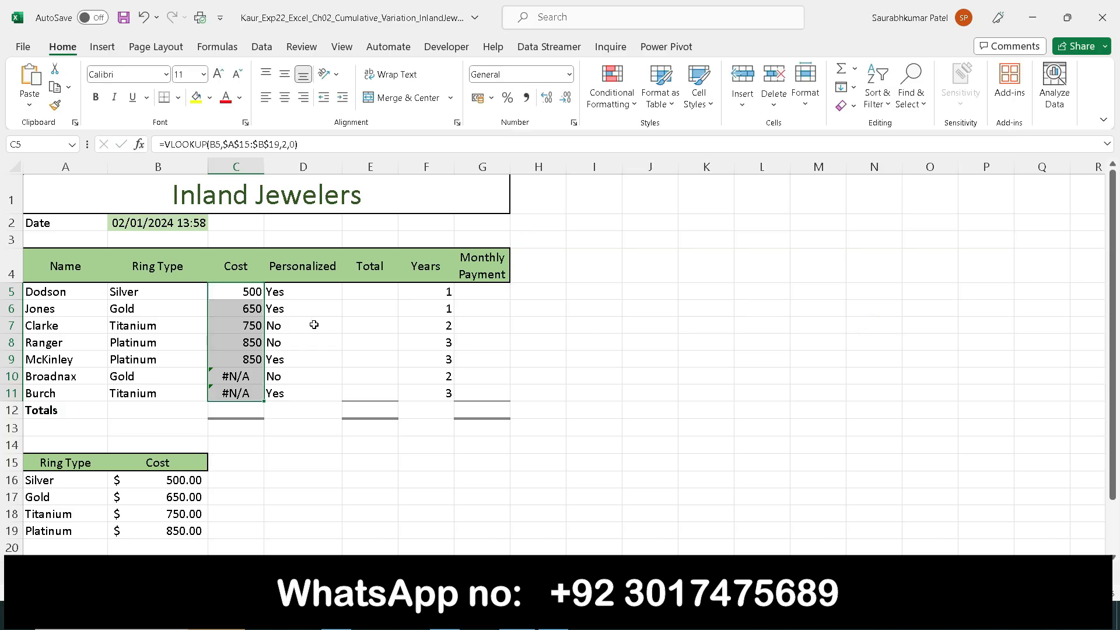
Fill the corrected VLOOKUP from C5 to the range C6:C11
{"action": "left_click", "coordinate": [245, 289]}
{"action": "left_click_drag", "start_coordinate": [262, 301], "coordinate": [272, 396]}
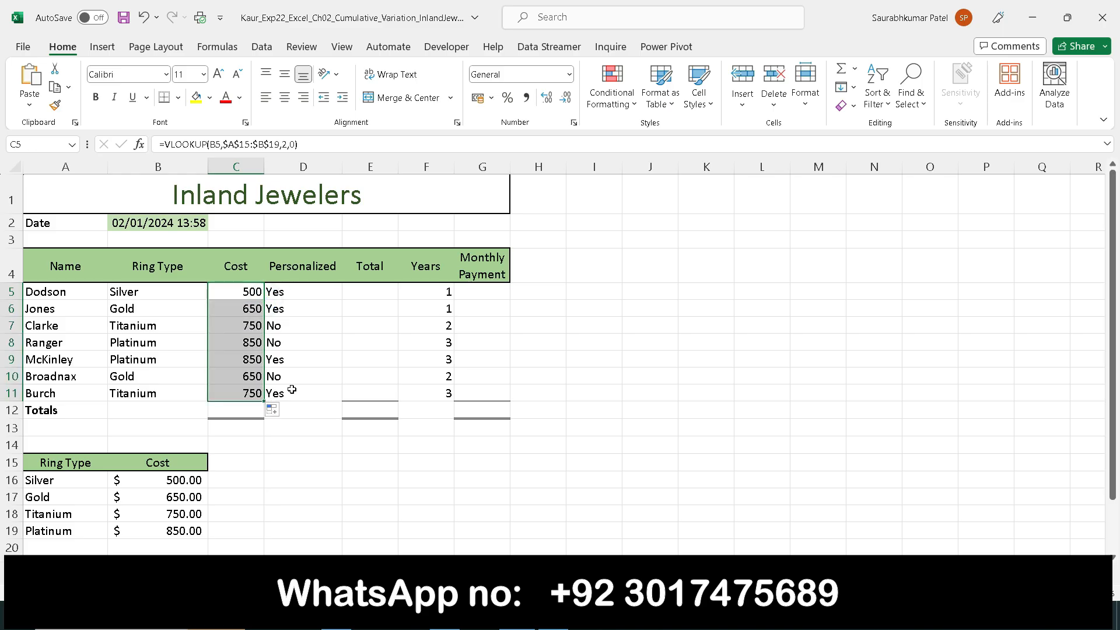
{"action": "left_click", "coordinate": [478, 474]}
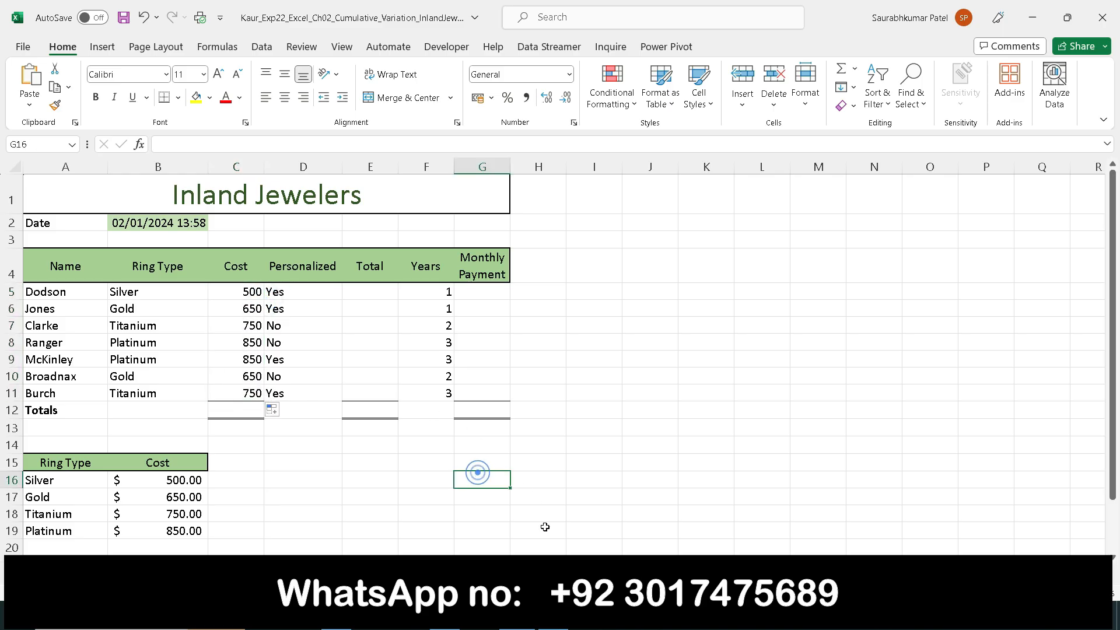
Return to the Word instructions and remove the bold and yellow highlighting from instruction 5
{"action": "left_click", "coordinate": [553, 616]}
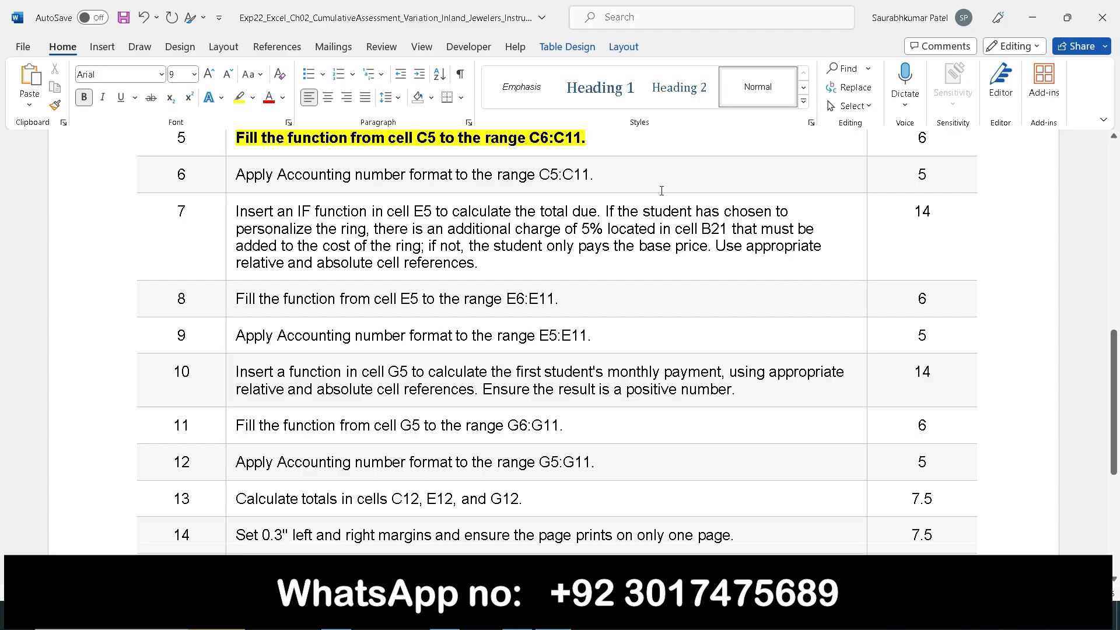
{"action": "left_click_drag", "start_coordinate": [588, 138], "coordinate": [235, 138]}
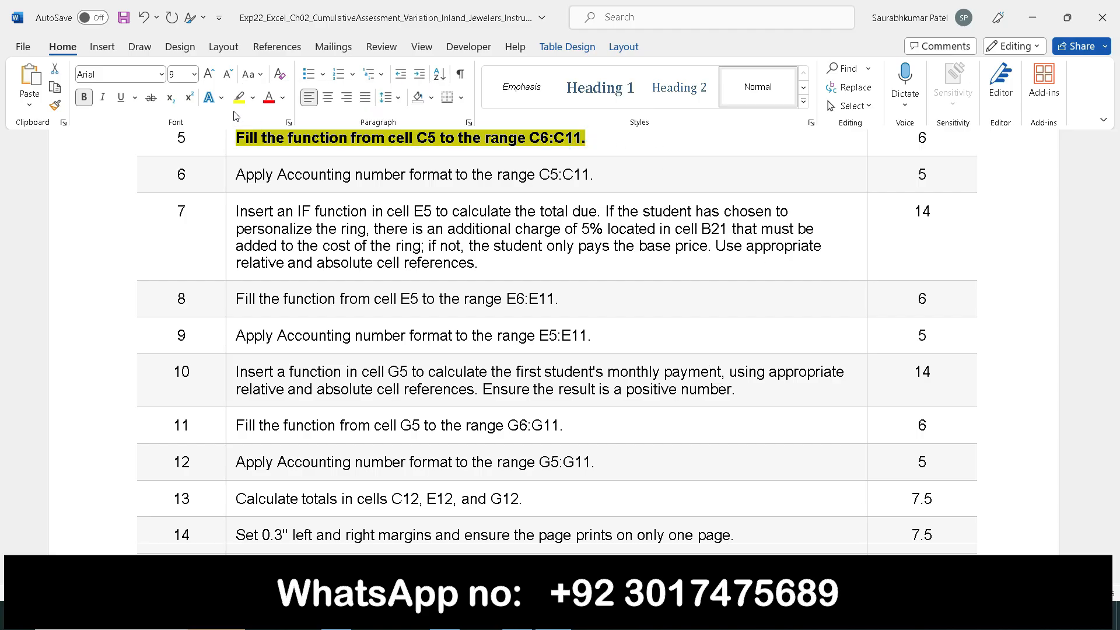
{"action": "left_click", "coordinate": [82, 97]}
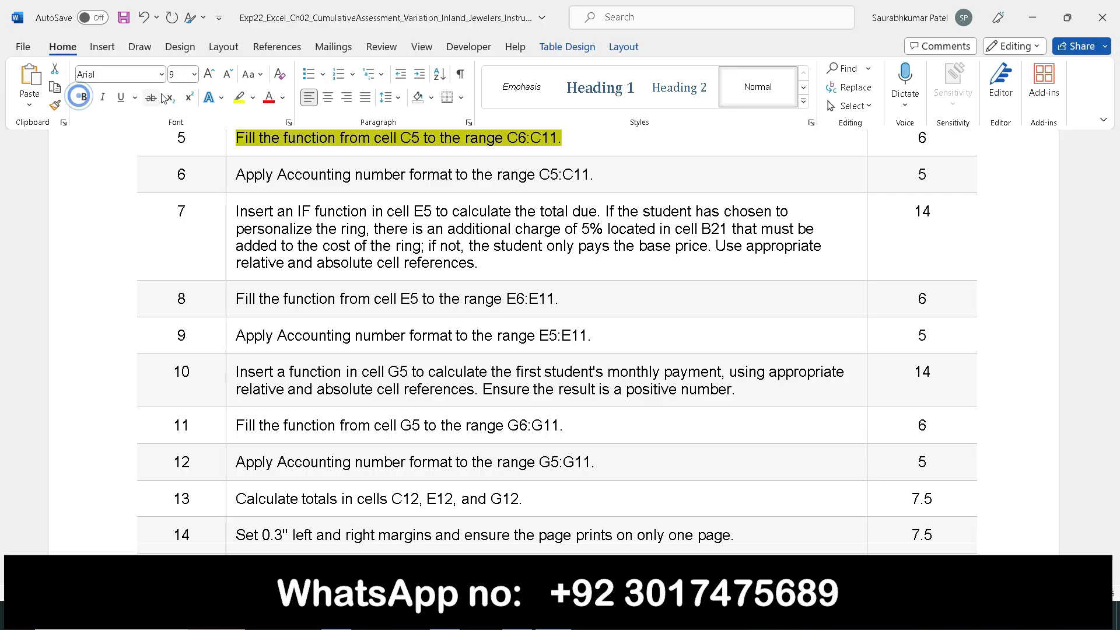
{"action": "left_click", "coordinate": [236, 96]}
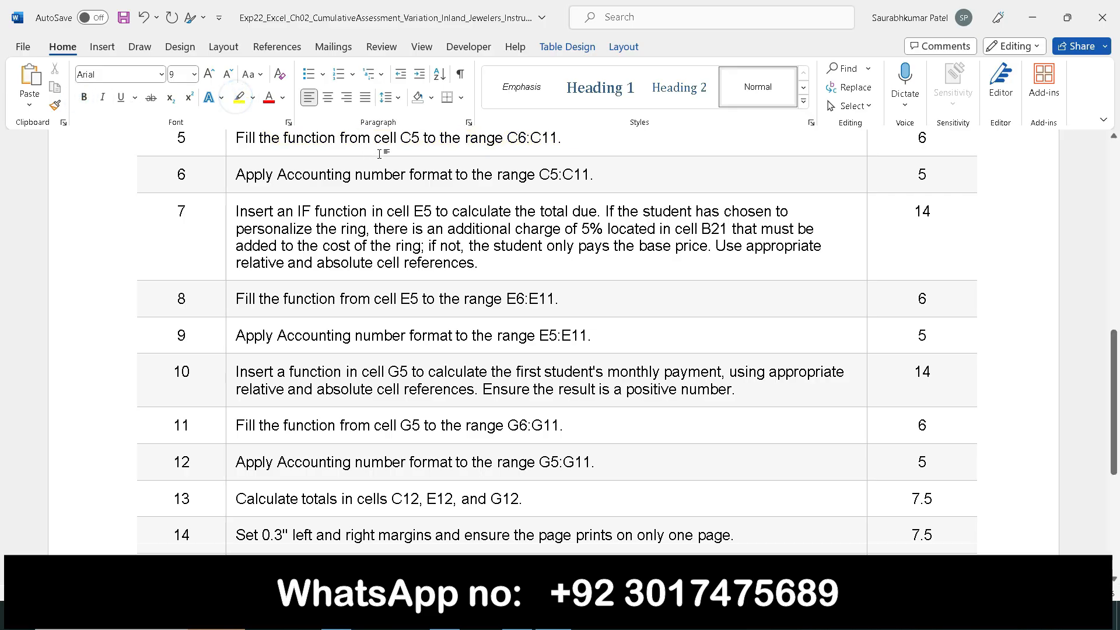
Make instruction 6, about applying Accounting number format to C5:C11, bold with yellow highlighting
{"action": "left_click", "coordinate": [605, 170]}
{"action": "left_click_drag", "start_coordinate": [596, 179], "coordinate": [236, 175]}
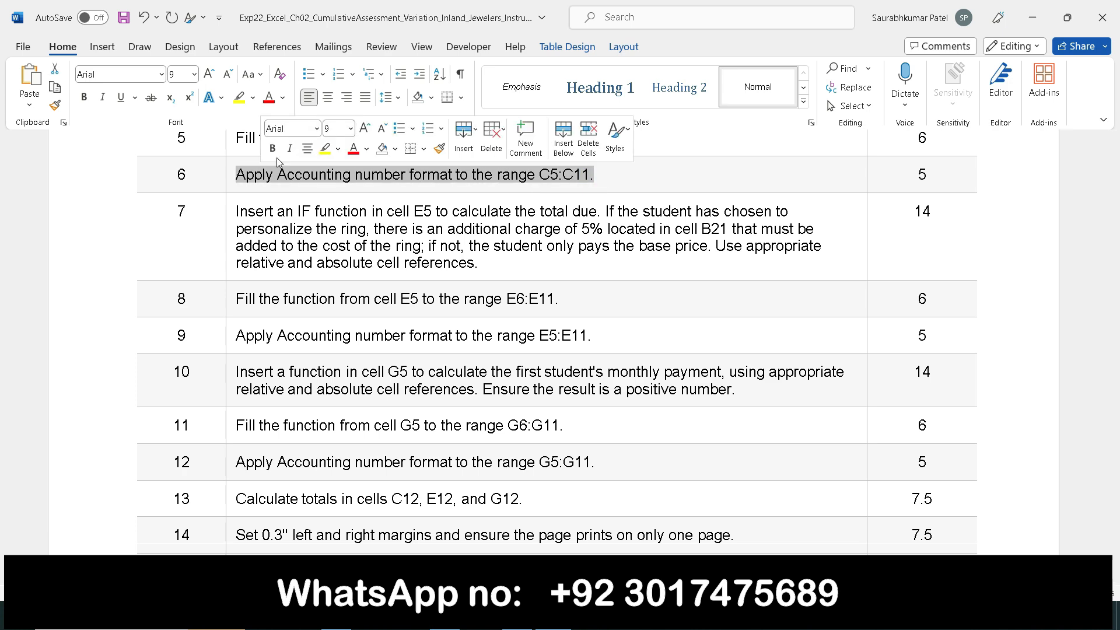
{"action": "left_click", "coordinate": [272, 148]}
{"action": "left_click", "coordinate": [325, 149]}
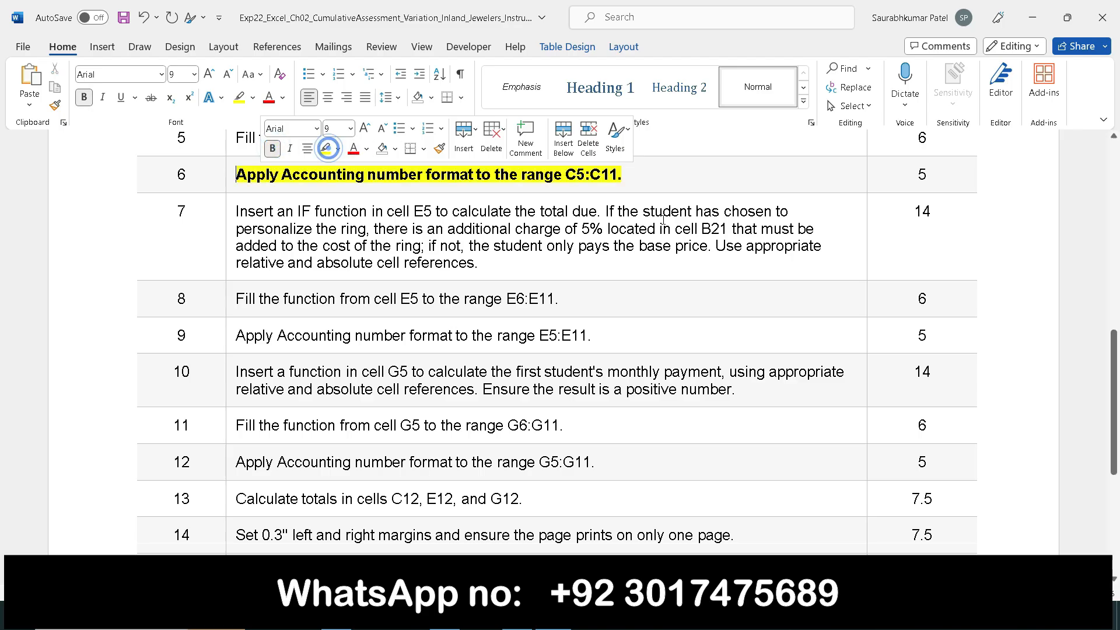
{"action": "left_click", "coordinate": [693, 187]}
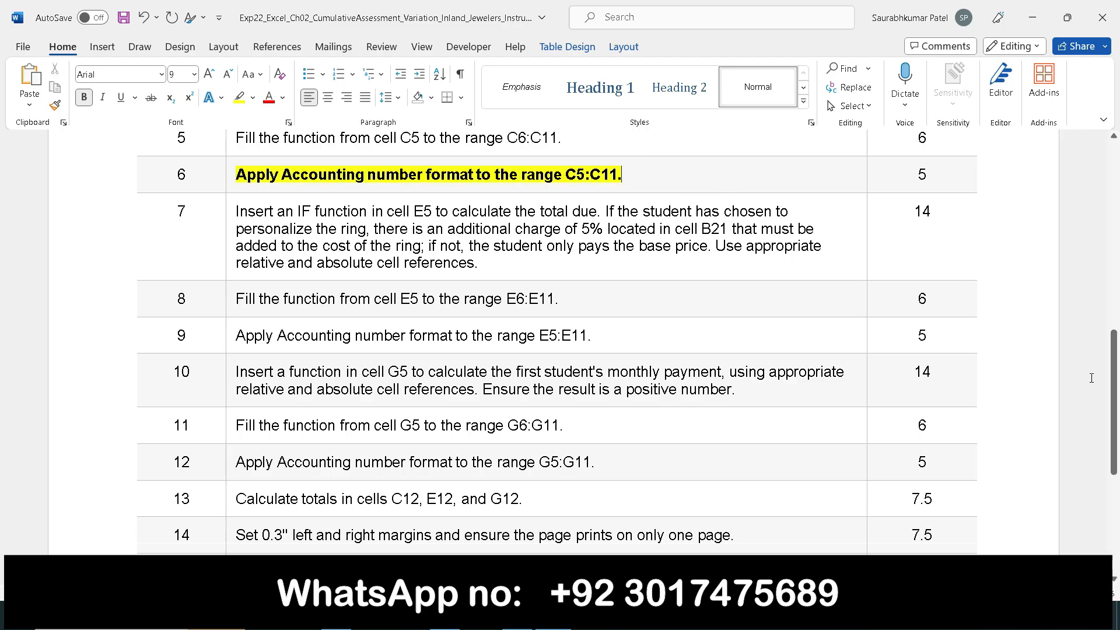
{"action": "scroll", "coordinate": [1116, 360], "scroll_direction": "down", "scroll_amount": 1}
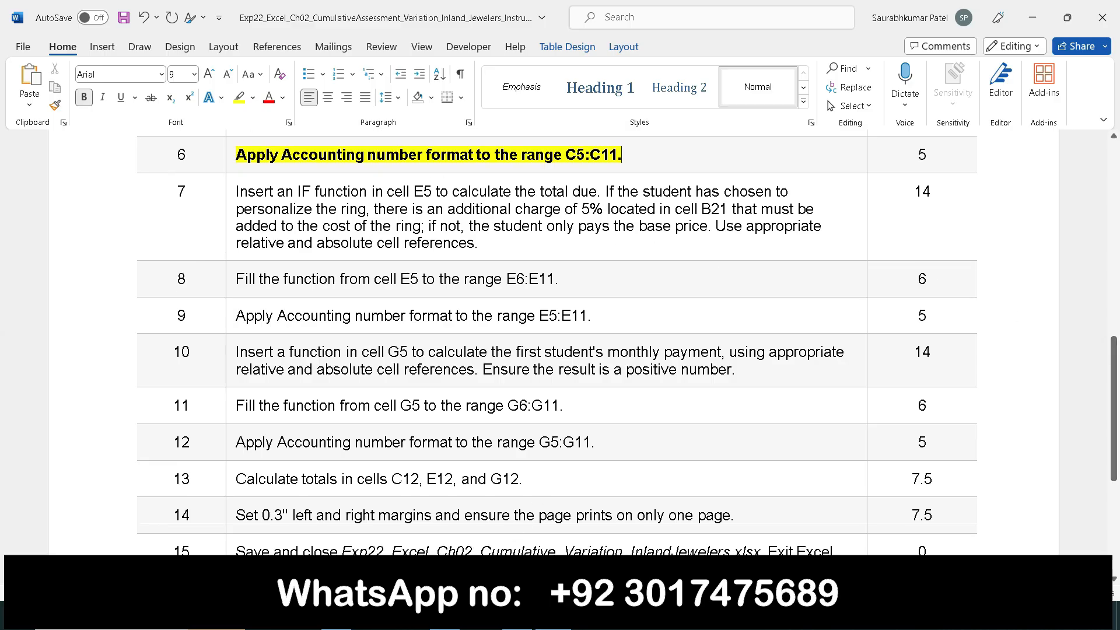
Switch to the Excel workbook and apply the Accounting number format with the dollar symbol to C5:C11
{"action": "left_click", "coordinate": [484, 529]}
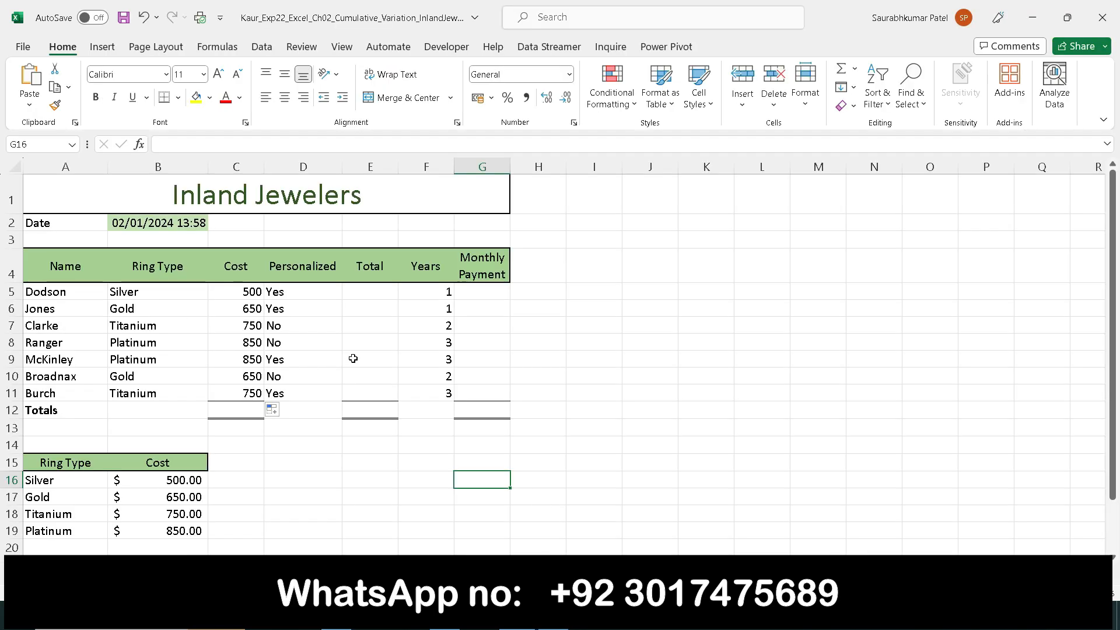
{"action": "left_click_drag", "start_coordinate": [246, 290], "coordinate": [241, 372]}
{"action": "left_click_drag", "start_coordinate": [237, 388], "coordinate": [237, 387]}
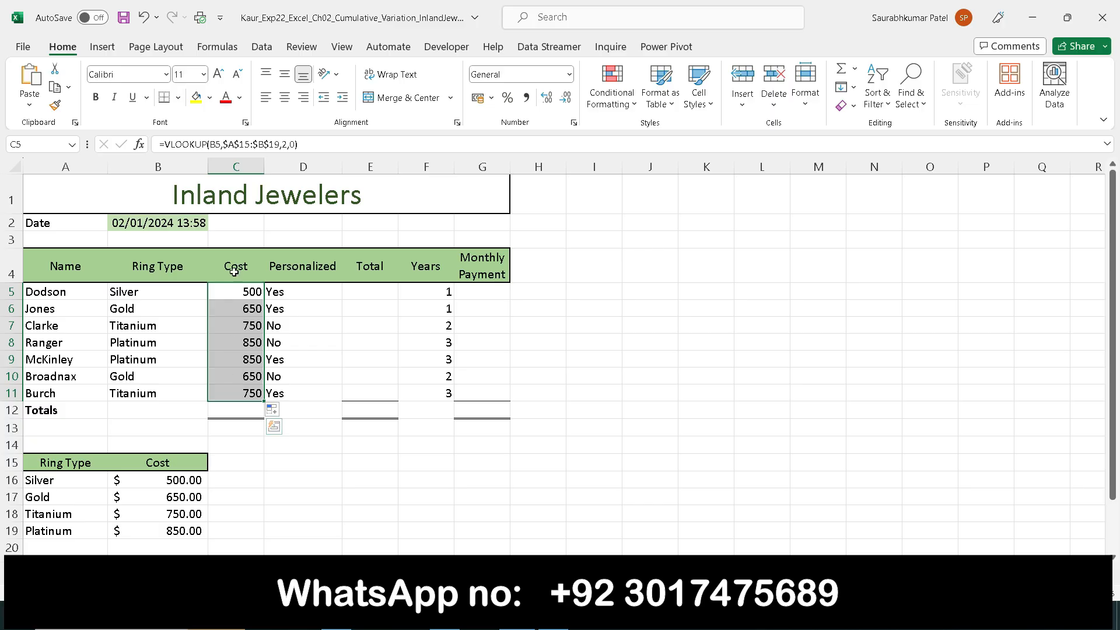
{"action": "left_click", "coordinate": [569, 75]}
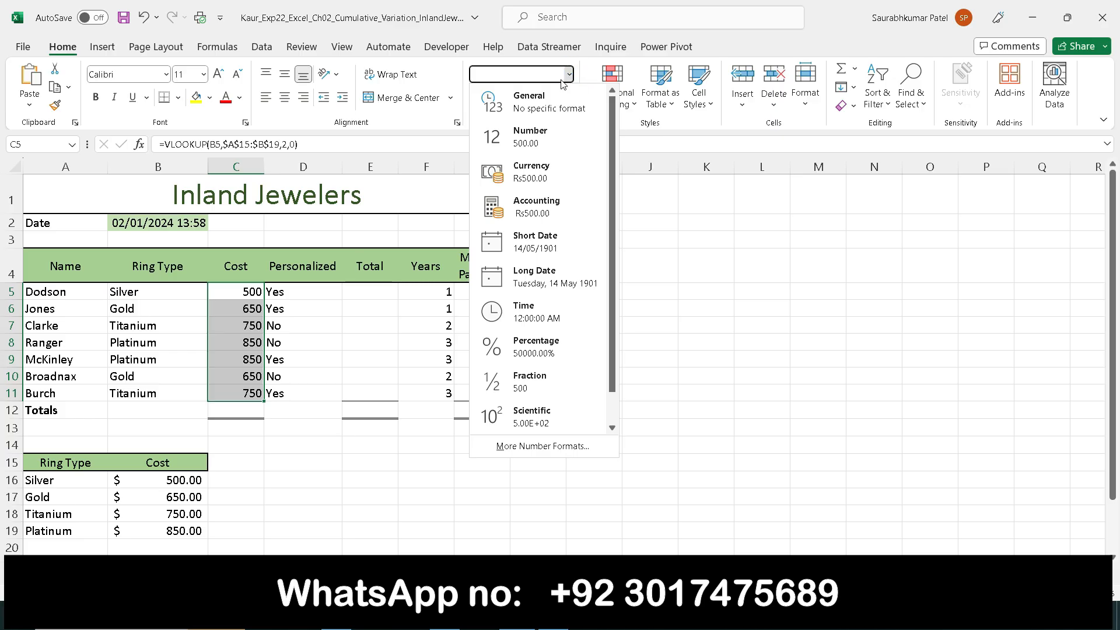
{"action": "left_click", "coordinate": [556, 210]}
{"action": "left_click", "coordinate": [477, 98]}
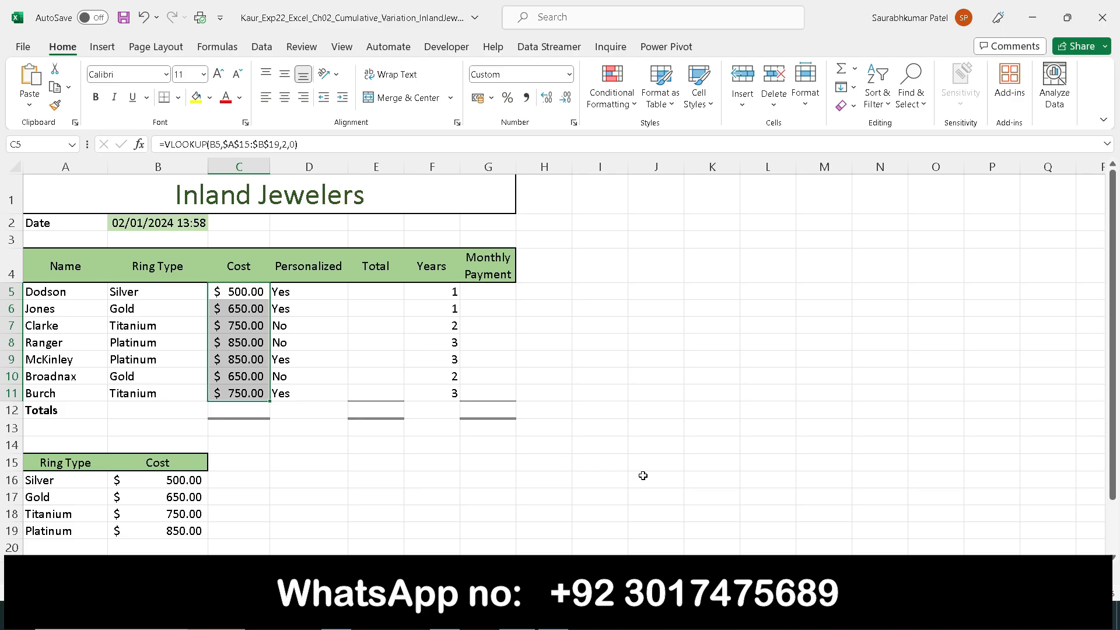
Return to the Word instructions and remove the bold and yellow highlighting from instruction 6
{"action": "left_click", "coordinate": [553, 615]}
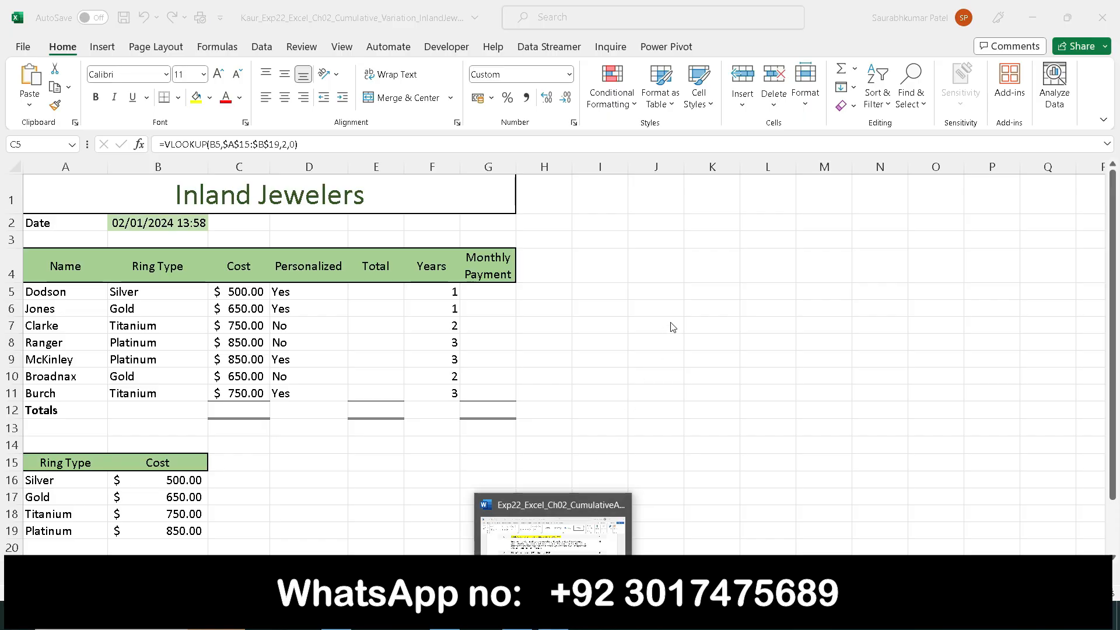
{"action": "left_click", "coordinate": [525, 507]}
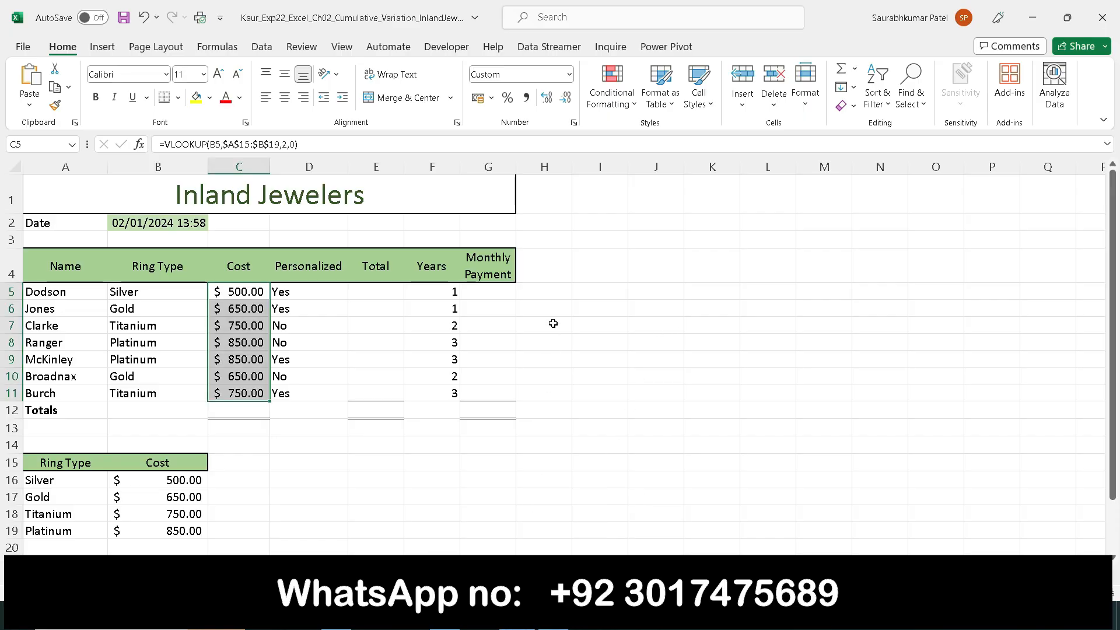
{"action": "mouse_move", "coordinate": [553, 615]}
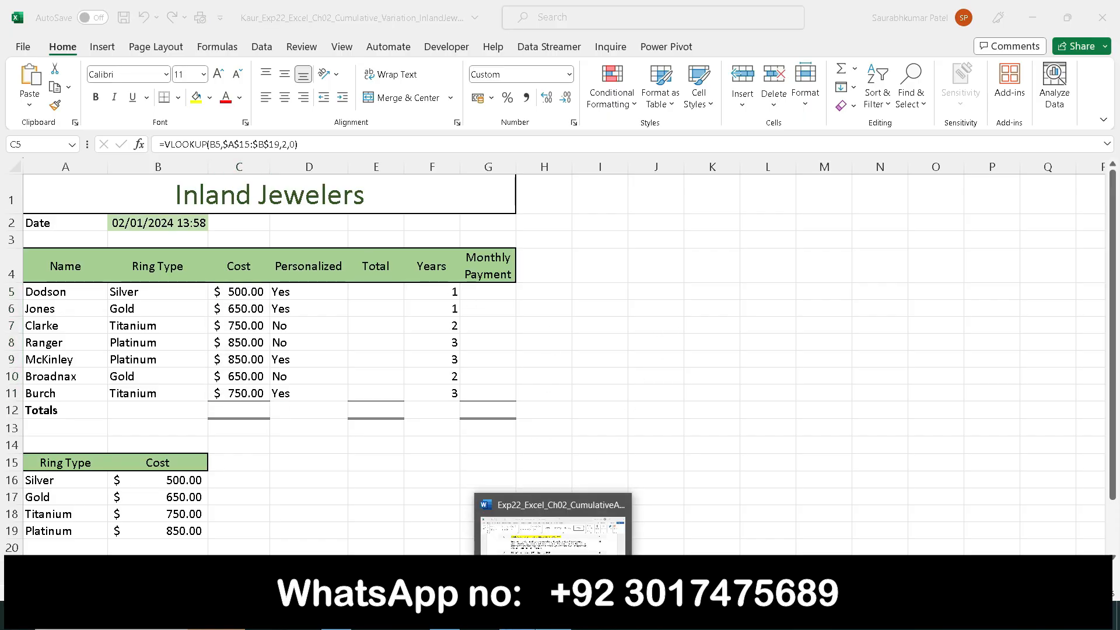
{"action": "left_click", "coordinate": [548, 507]}
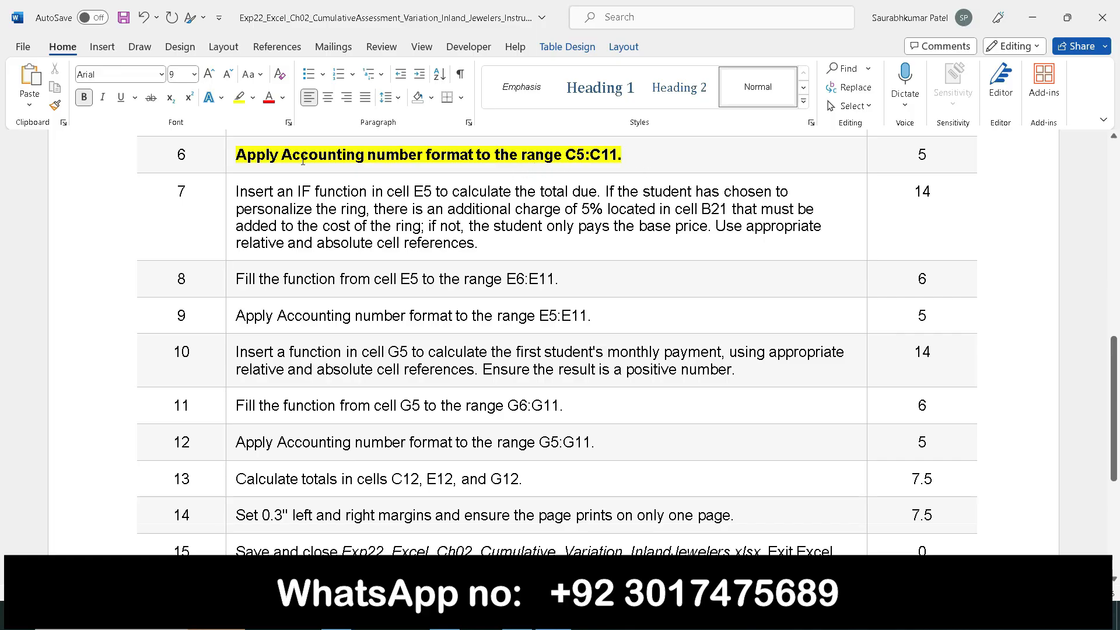
{"action": "left_click", "coordinate": [229, 158]}
{"action": "left_click", "coordinate": [243, 133]}
{"action": "left_click", "coordinate": [296, 133]}
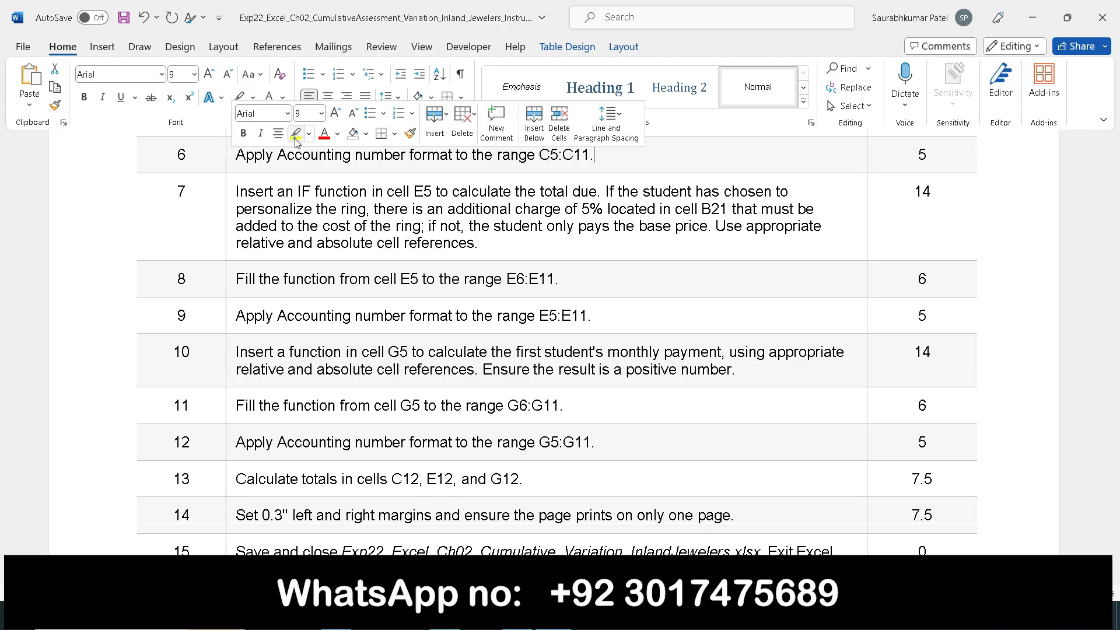
{"action": "left_click", "coordinate": [335, 157]}
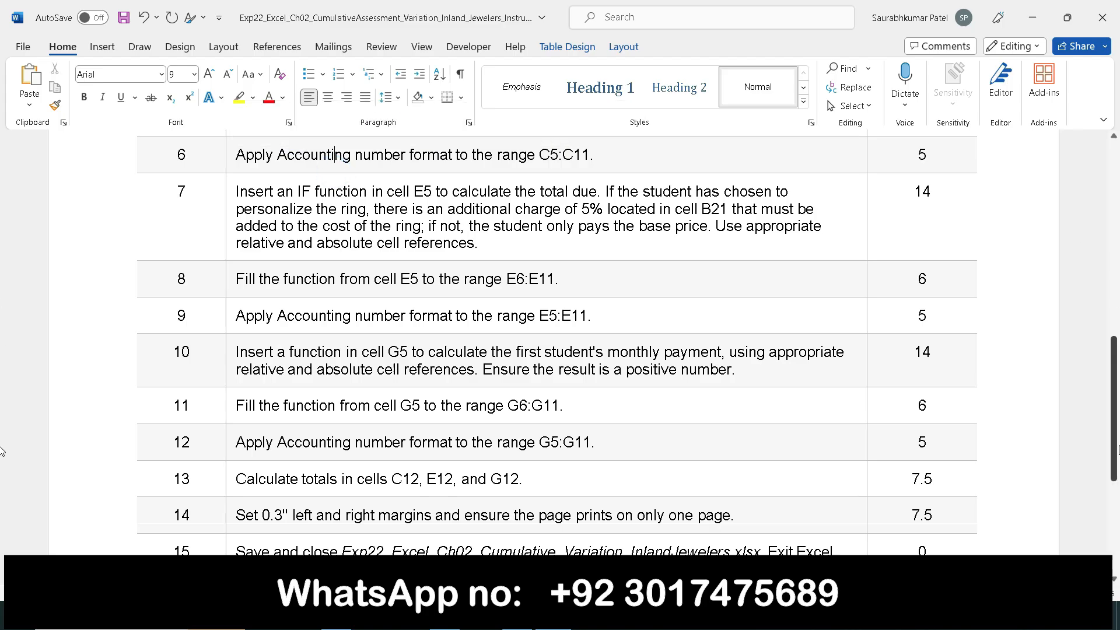
Examine the remaining instructions 7 to 15 in the Word document
{"action": "scroll", "coordinate": [1116, 585], "scroll_direction": "down", "scroll_amount": 5}
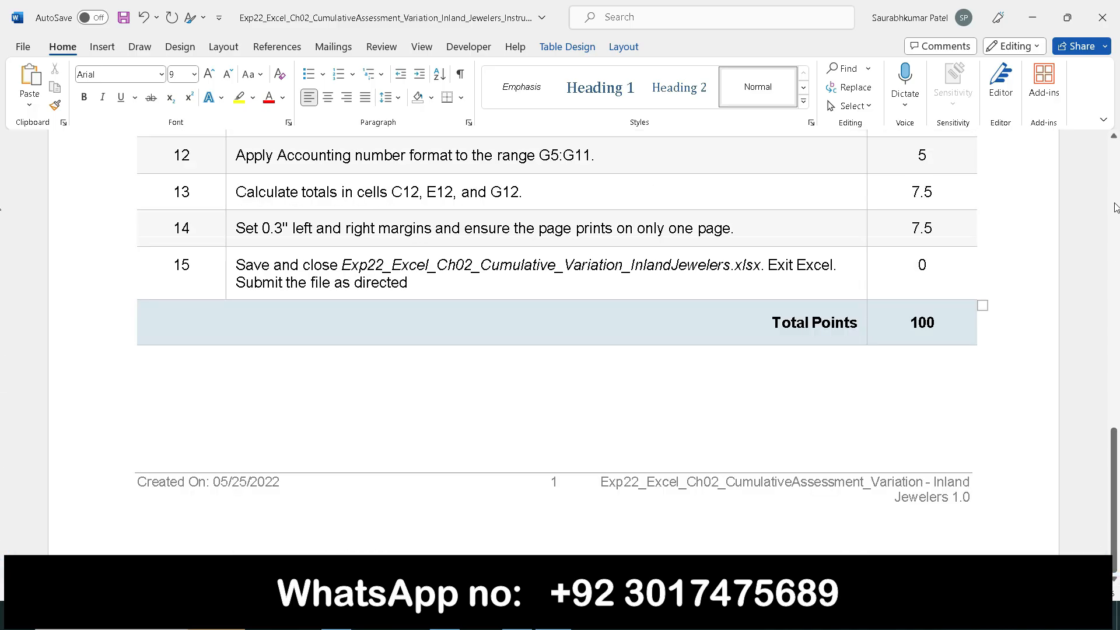
{"action": "left_click", "coordinate": [1114, 136]}
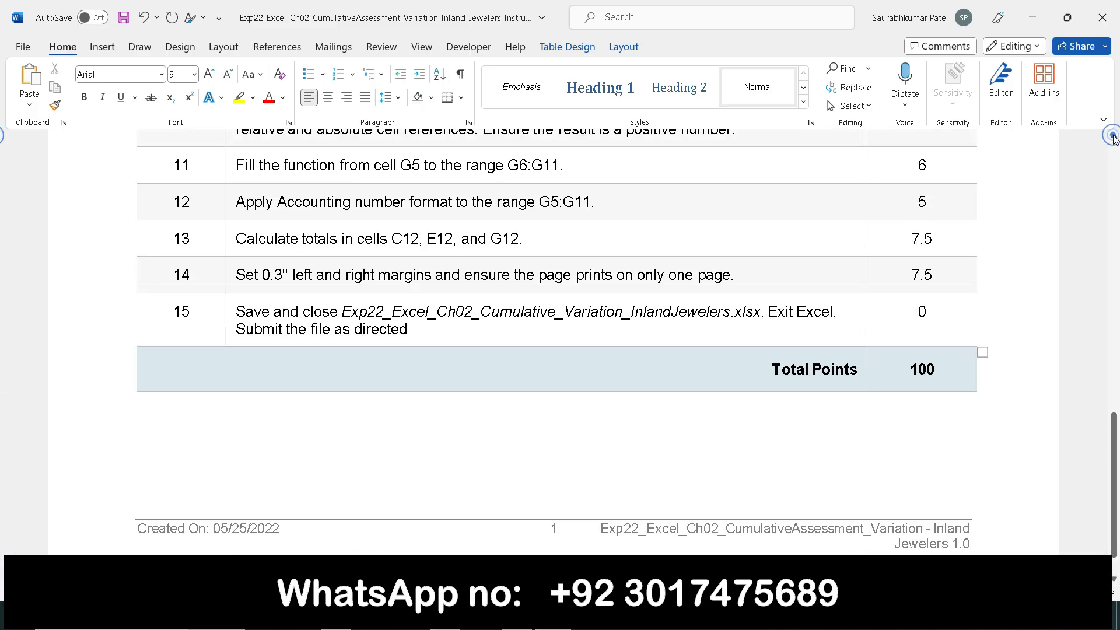
{"action": "left_click", "coordinate": [1115, 138]}
{"action": "left_click", "coordinate": [1115, 137]}
{"action": "left_click", "coordinate": [1114, 138]}
{"action": "left_click", "coordinate": [1115, 138]}
{"action": "left_click", "coordinate": [1114, 137]}
{"action": "left_click", "coordinate": [1114, 138]}
{"action": "left_click", "coordinate": [1114, 138]}
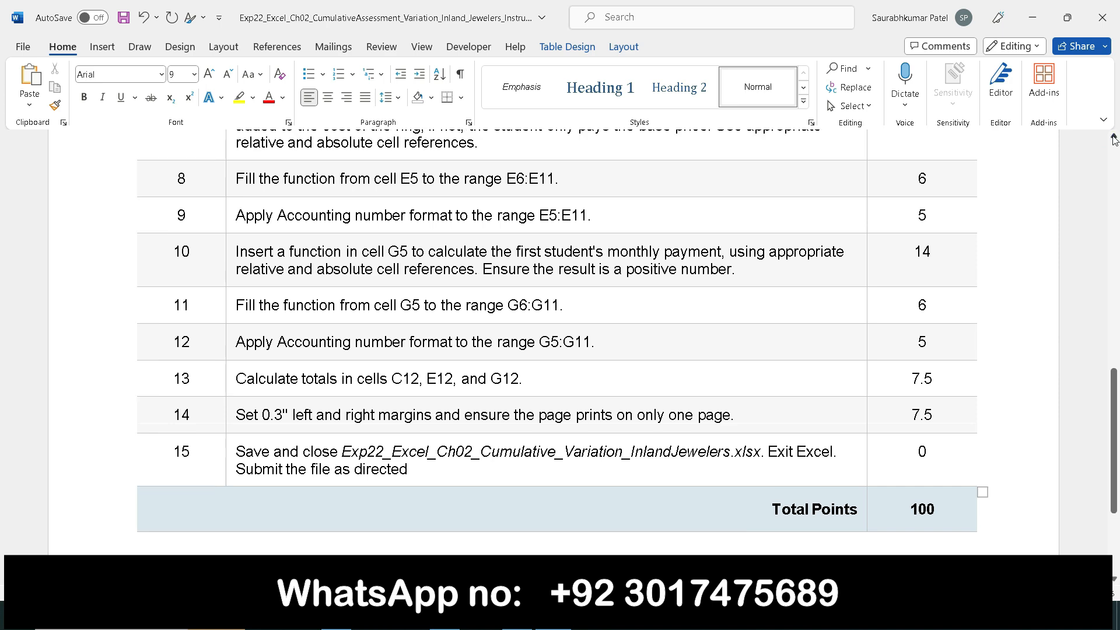
{"action": "left_click", "coordinate": [1114, 137]}
{"action": "left_click", "coordinate": [1114, 137]}
{"action": "left_click", "coordinate": [1114, 137]}
{"action": "left_click", "coordinate": [1114, 138]}
{"action": "left_click", "coordinate": [1114, 137]}
{"action": "left_click", "coordinate": [1114, 138]}
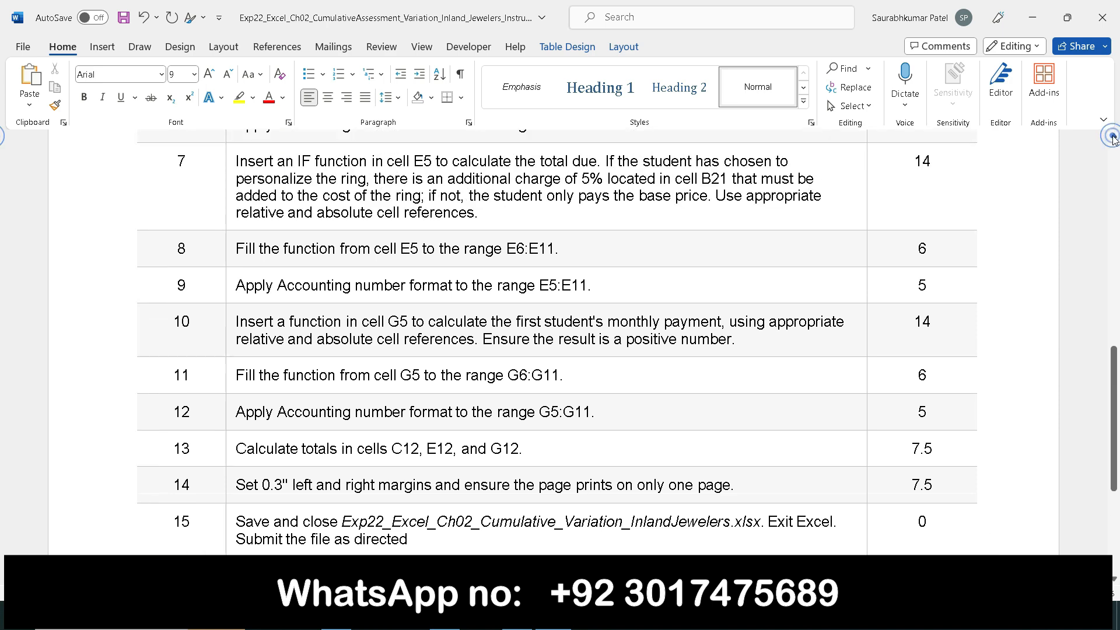
{"action": "left_click", "coordinate": [1114, 138]}
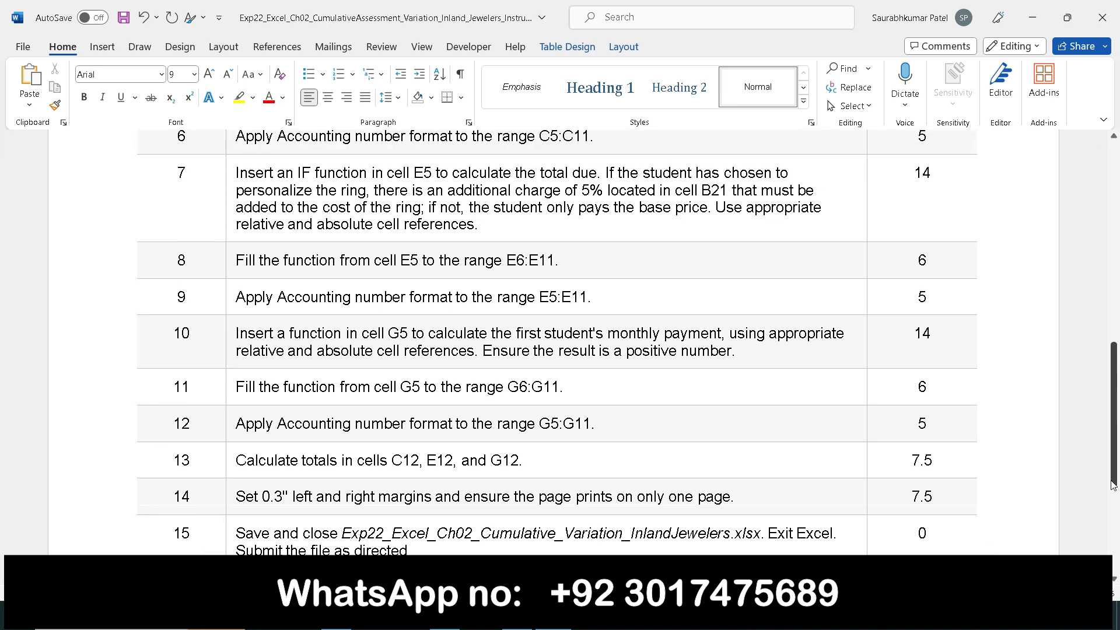
{"action": "left_click", "coordinate": [1115, 579]}
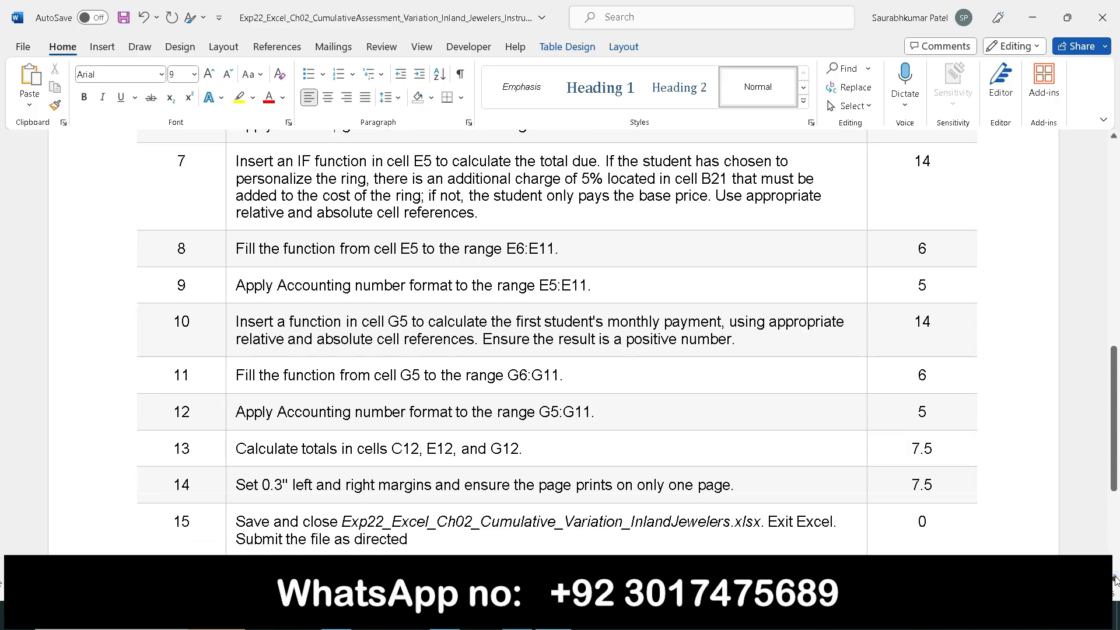
{"action": "left_click", "coordinate": [1115, 579]}
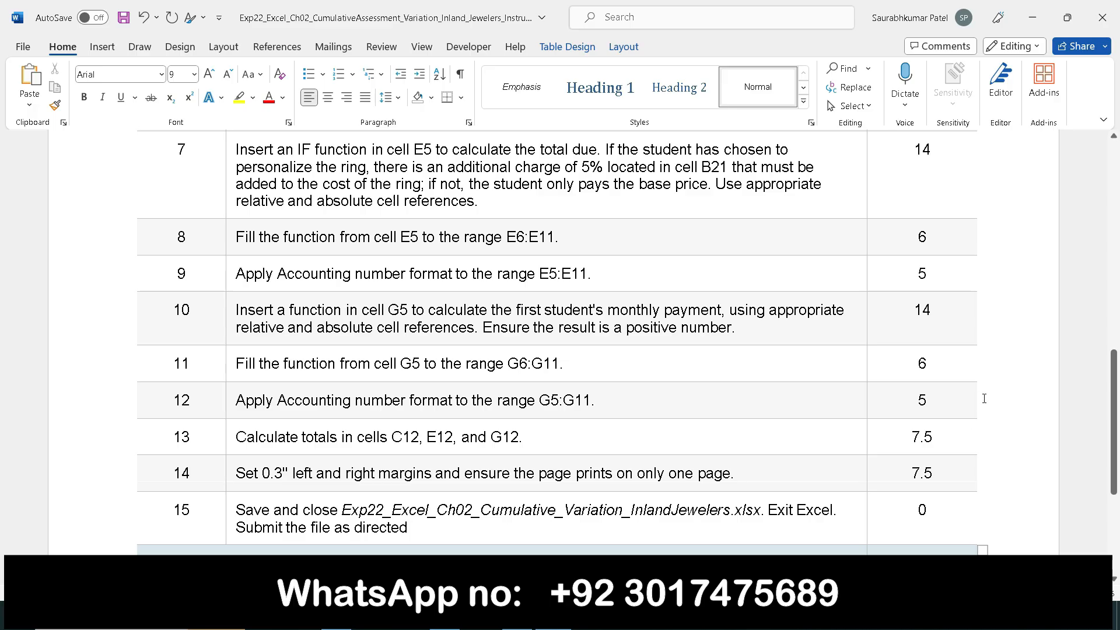
Make the full text of instruction 7, about the IF function in cell E5, bold
{"action": "left_click_drag", "start_coordinate": [482, 212], "coordinate": [272, 149]}
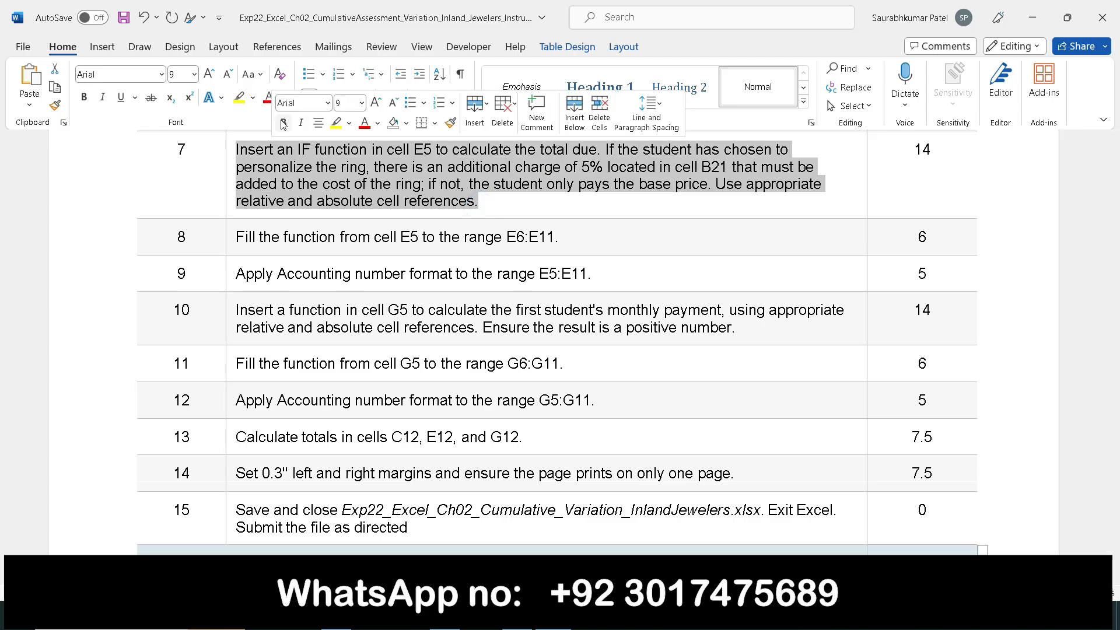
{"action": "left_click", "coordinate": [282, 119]}
{"action": "left_click", "coordinate": [582, 207]}
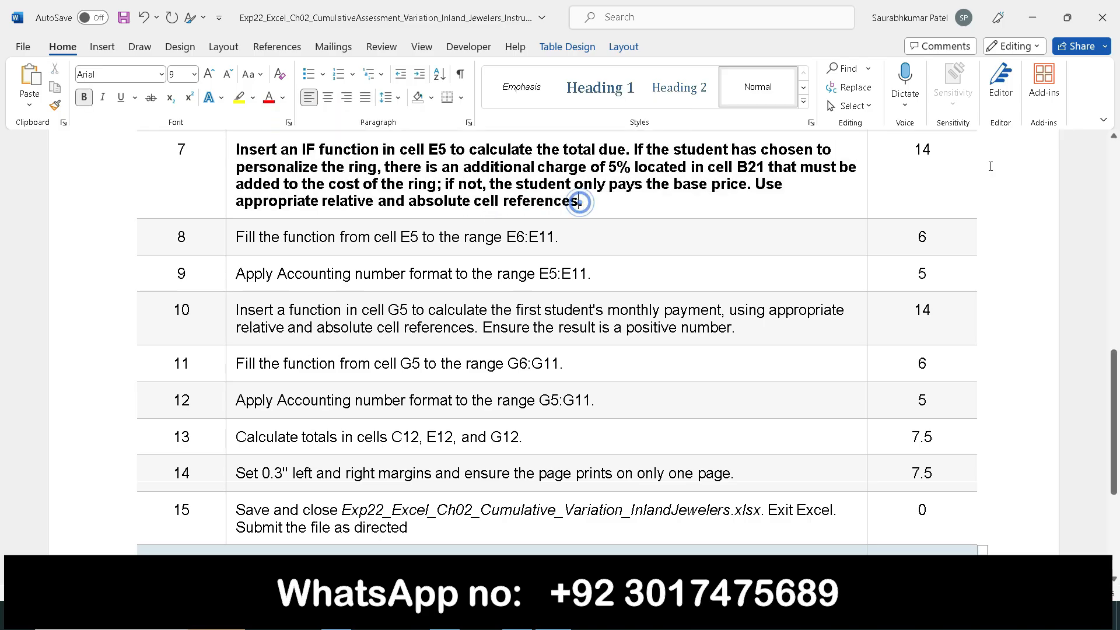
{"action": "left_click", "coordinate": [1118, 579]}
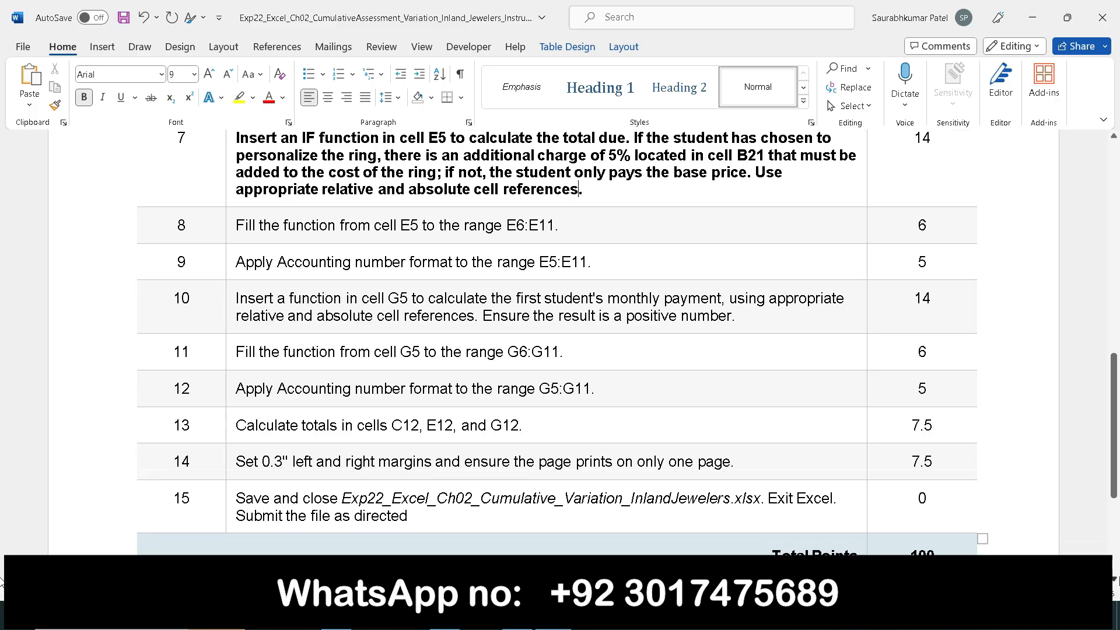
{"action": "left_click", "coordinate": [238, 97]}
{"action": "mouse_move", "coordinate": [281, 140]}
{"action": "left_mouse_down"}
{"action": "mouse_move", "coordinate": [540, 142]}
{"action": "mouse_move", "coordinate": [580, 166]}
{"action": "mouse_move", "coordinate": [584, 208]}
{"action": "mouse_move", "coordinate": [334, 153]}
{"action": "mouse_move", "coordinate": [246, 147]}
{"action": "left_mouse_up"}
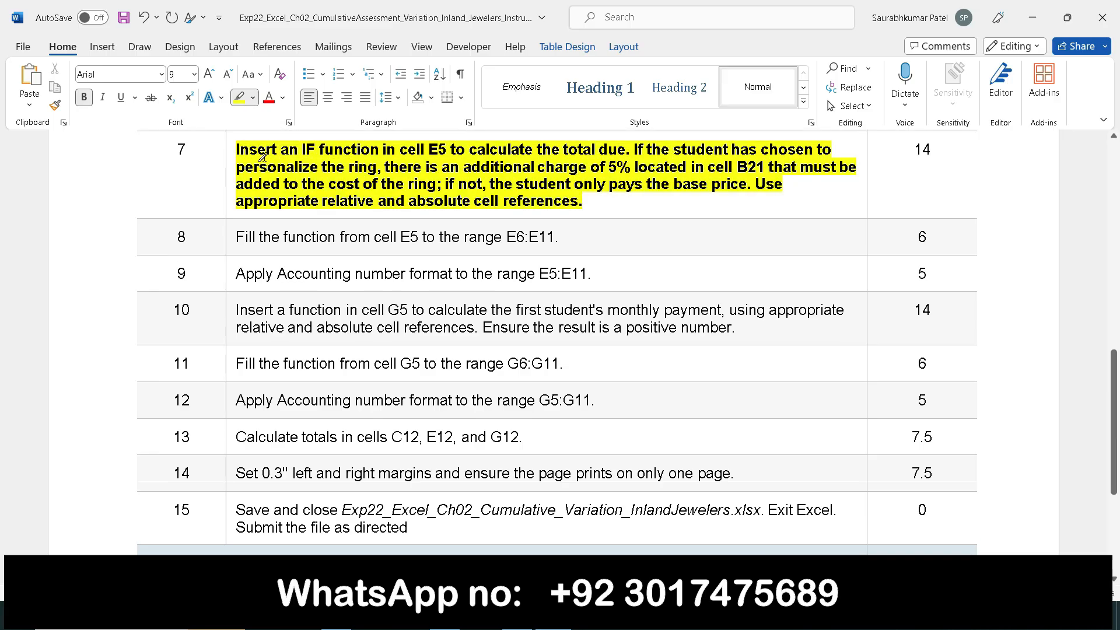
{"action": "key", "text": "ctrl+z"}
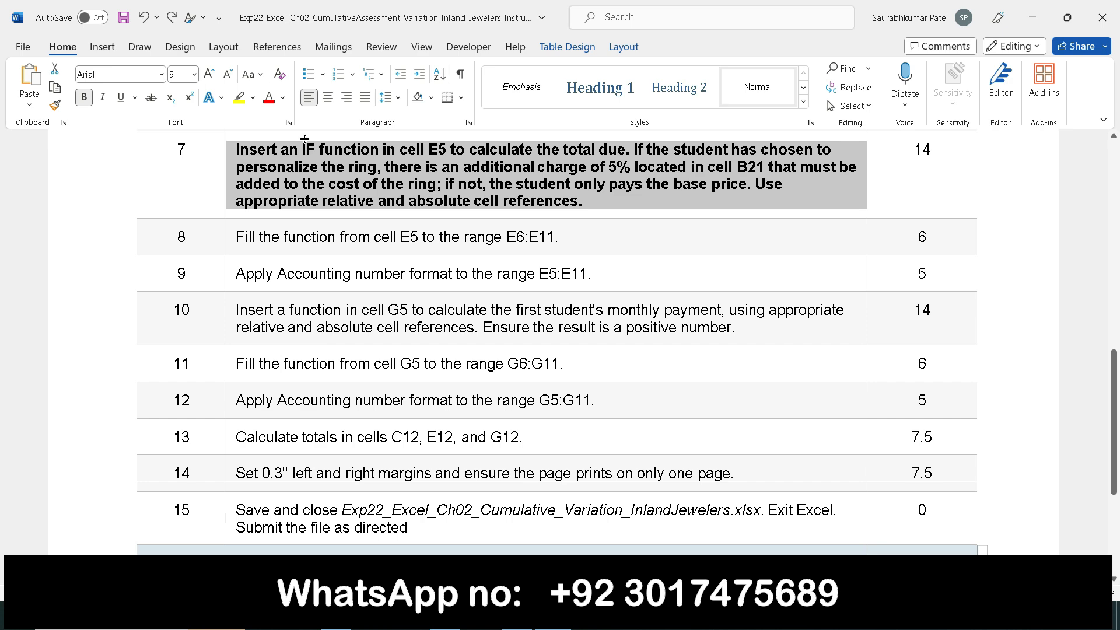
Highlight the words "IF function in cell E5" in instruction 7 in yellow
{"action": "left_click", "coordinate": [239, 98]}
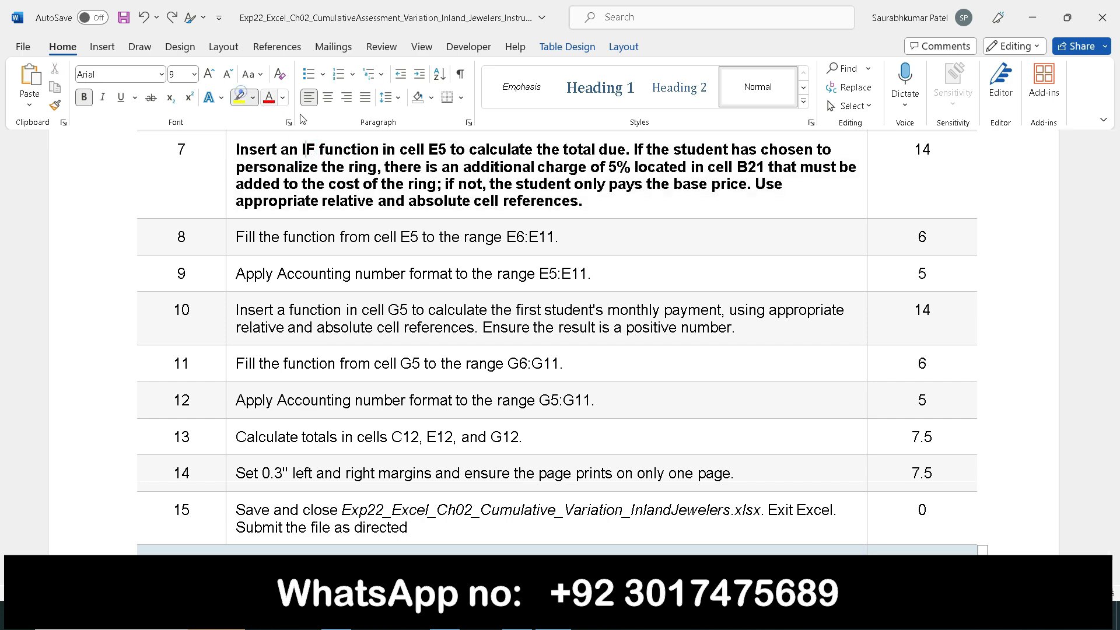
{"action": "left_click_drag", "start_coordinate": [302, 149], "coordinate": [447, 150]}
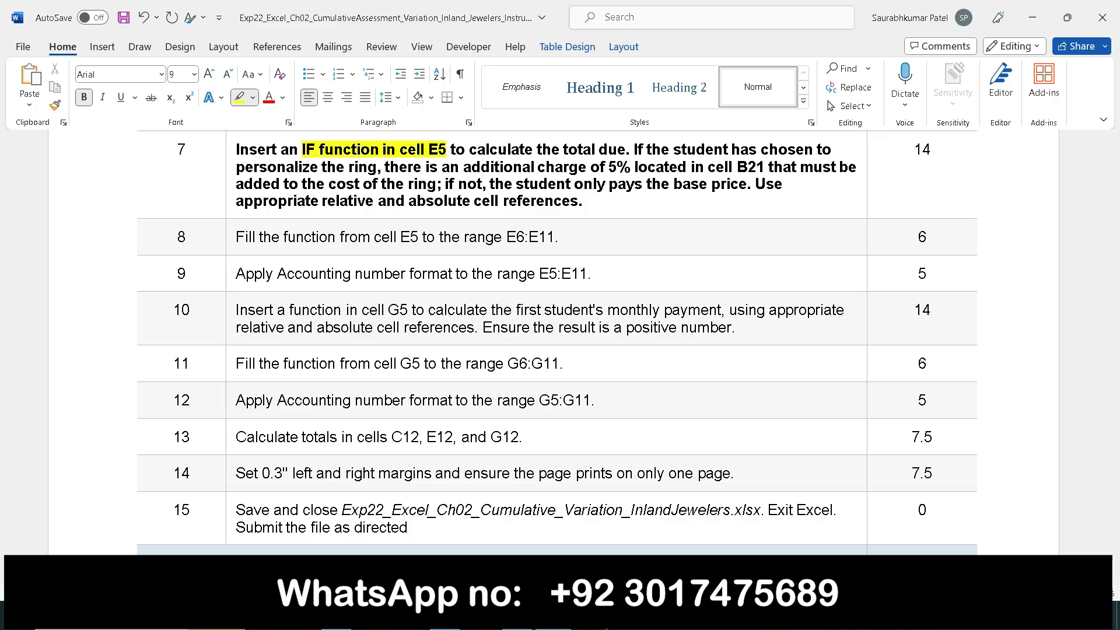
Switch to the Excel workbook and start an IF formula in cell E5
{"action": "left_click", "coordinate": [517, 620]}
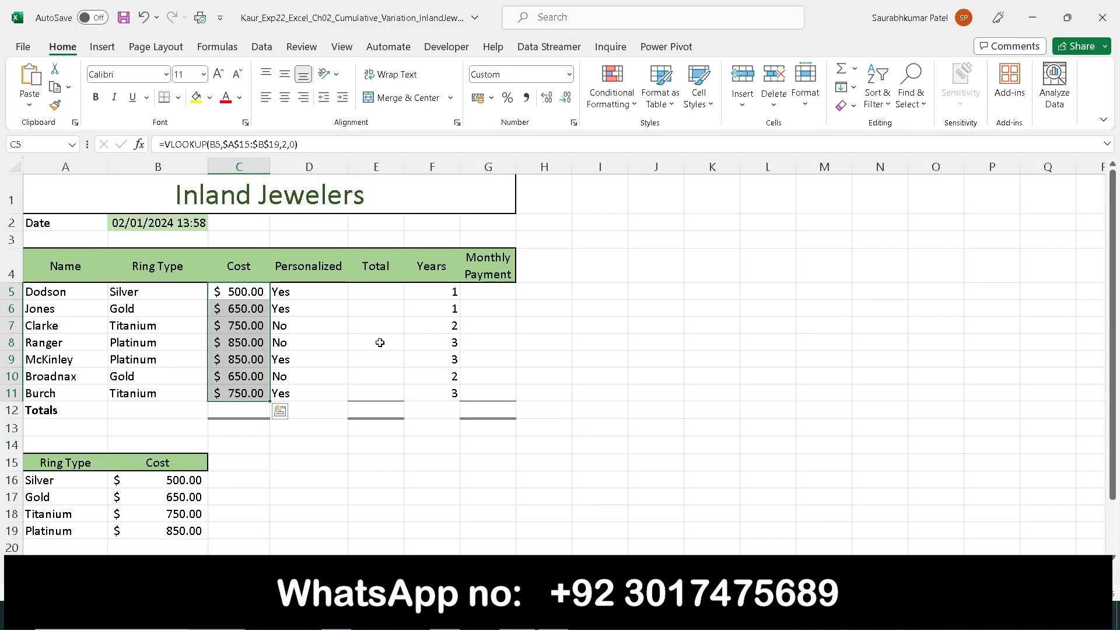
{"action": "left_click", "coordinate": [372, 288]}
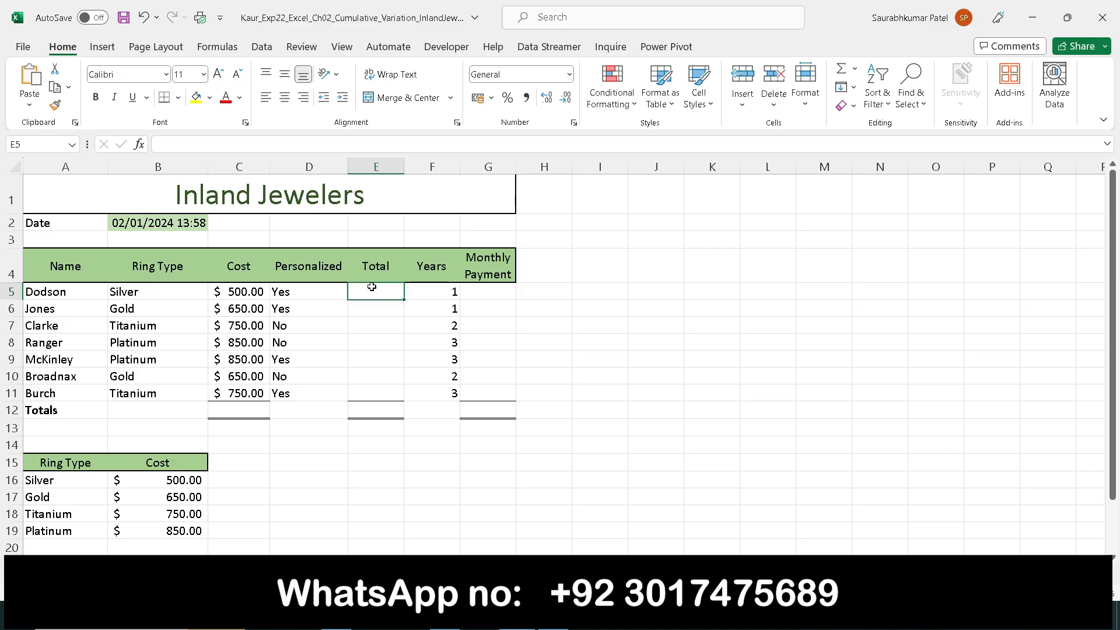
{"action": "type", "text": "=if("}
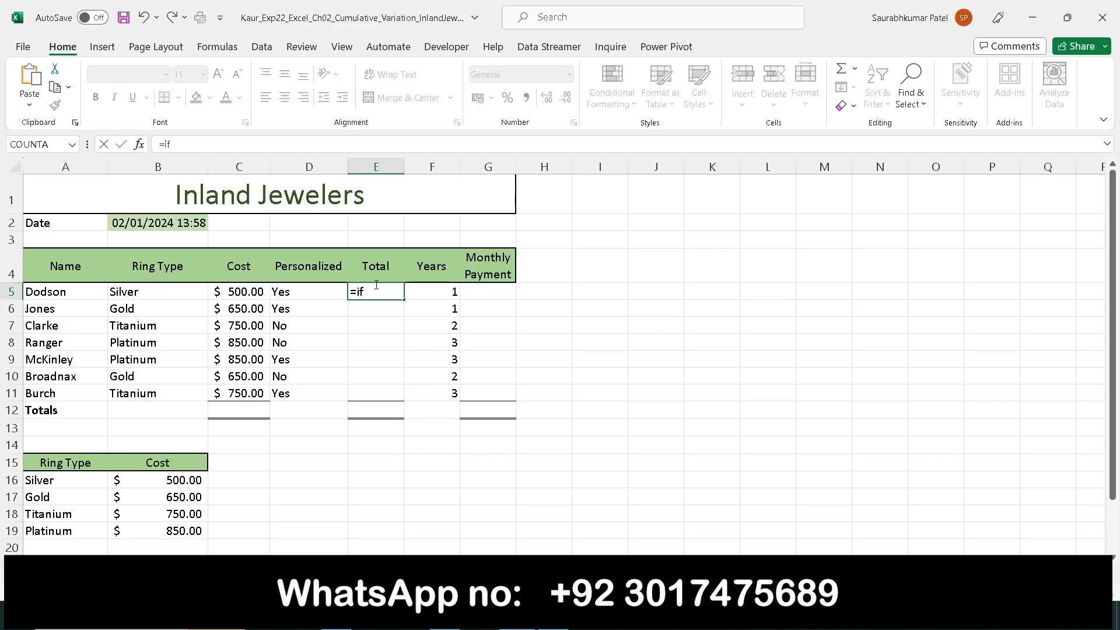
Return to Word and highlight "total due" and the passage from "personalize the ring" through "base price" in instruction 7
{"action": "mouse_move", "coordinate": [519, 619]}
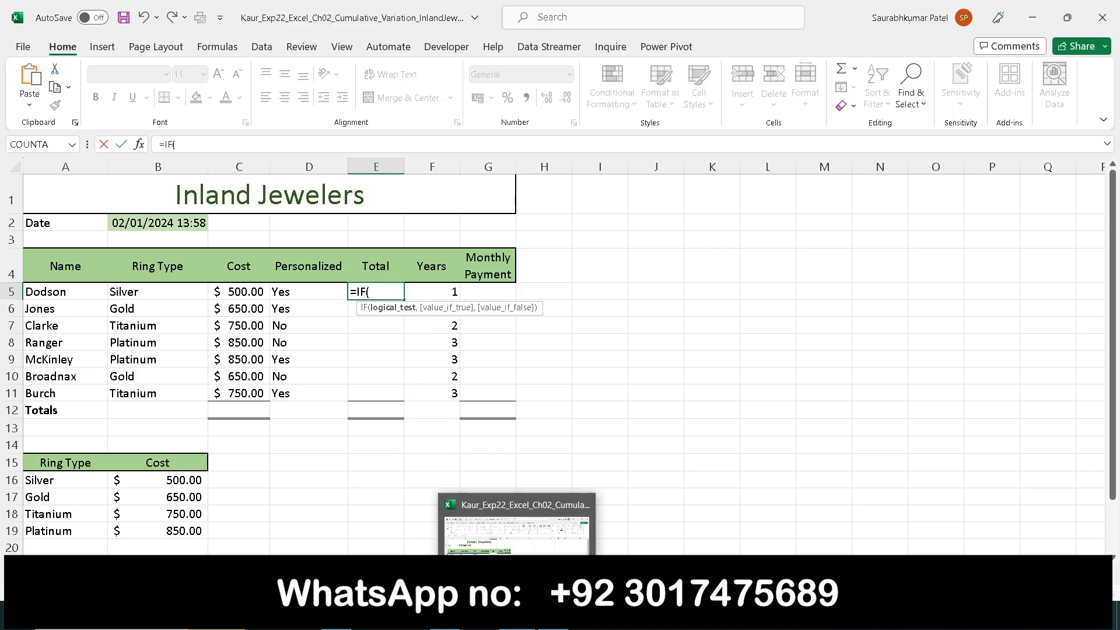
{"action": "left_click", "coordinate": [519, 525]}
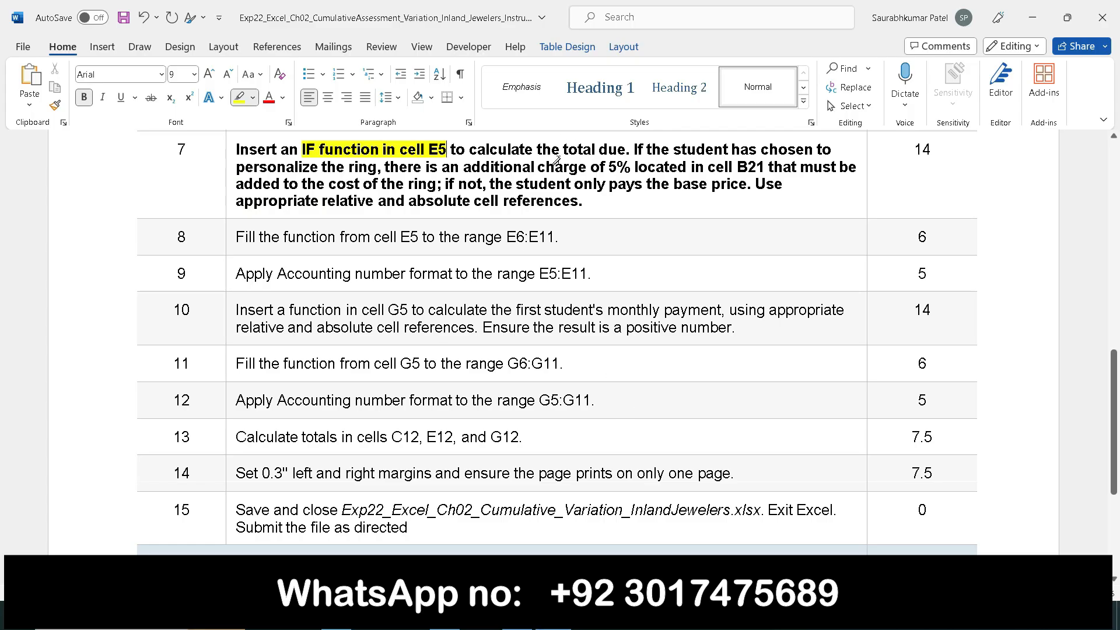
{"action": "left_click_drag", "start_coordinate": [562, 150], "coordinate": [626, 150]}
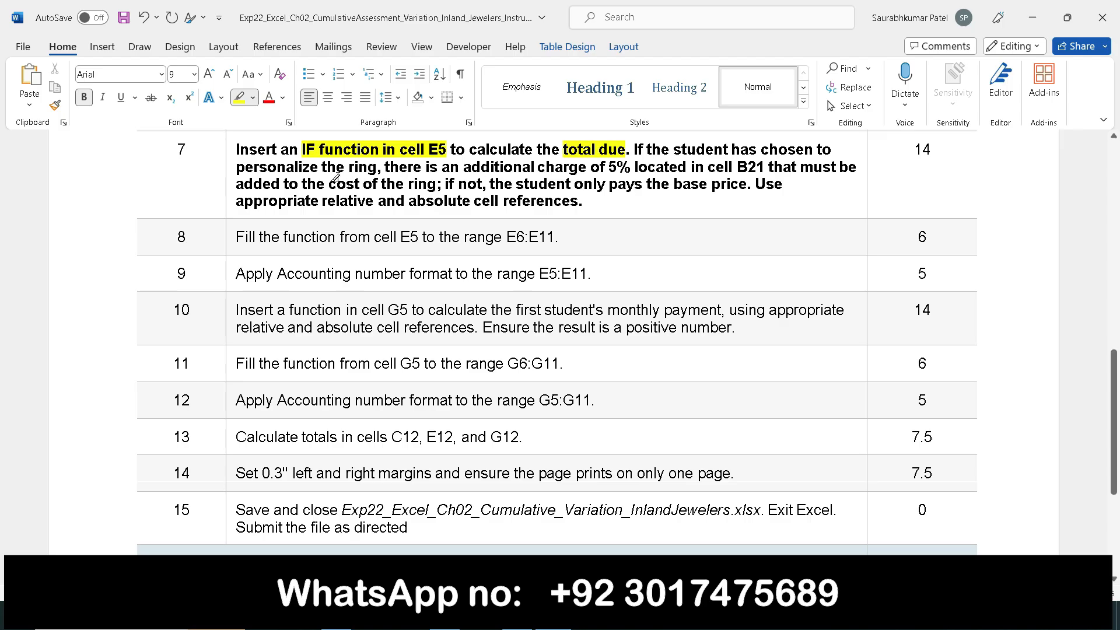
{"action": "mouse_move", "coordinate": [232, 170]}
{"action": "left_mouse_down"}
{"action": "mouse_move", "coordinate": [756, 169]}
{"action": "mouse_move", "coordinate": [661, 170]}
{"action": "mouse_move", "coordinate": [632, 150]}
{"action": "mouse_move", "coordinate": [435, 170]}
{"action": "mouse_move", "coordinate": [436, 185]}
{"action": "mouse_move", "coordinate": [724, 191]}
{"action": "left_mouse_up"}
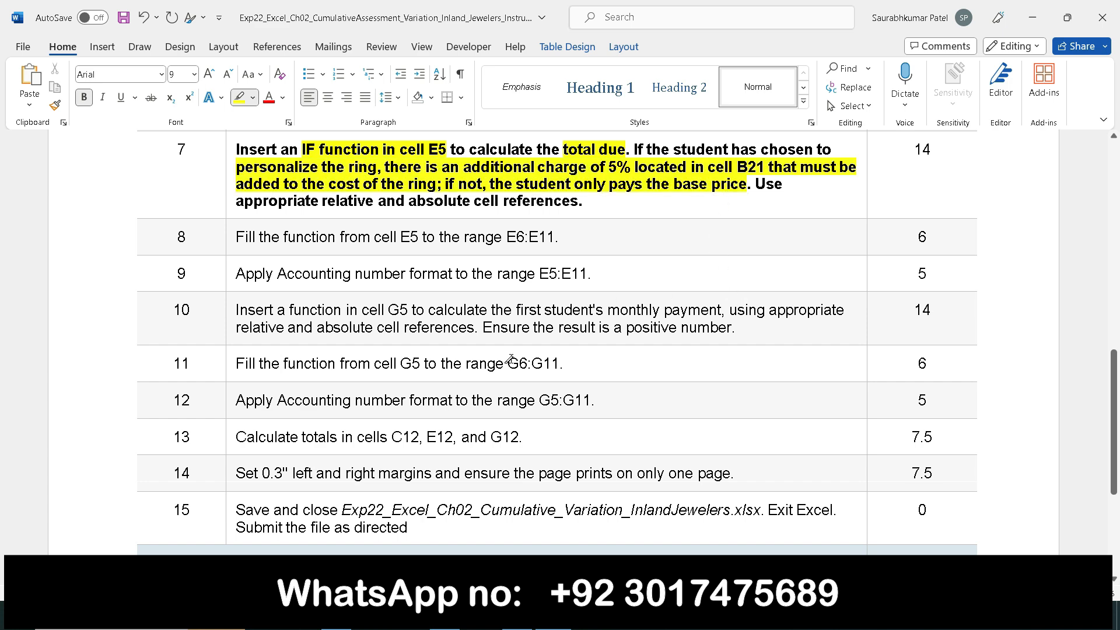
Return to the Excel workbook and enter D5='Yes' as the logical test of the IF formula in E5
{"action": "mouse_move", "coordinate": [518, 618]}
{"action": "left_click", "coordinate": [492, 545]}
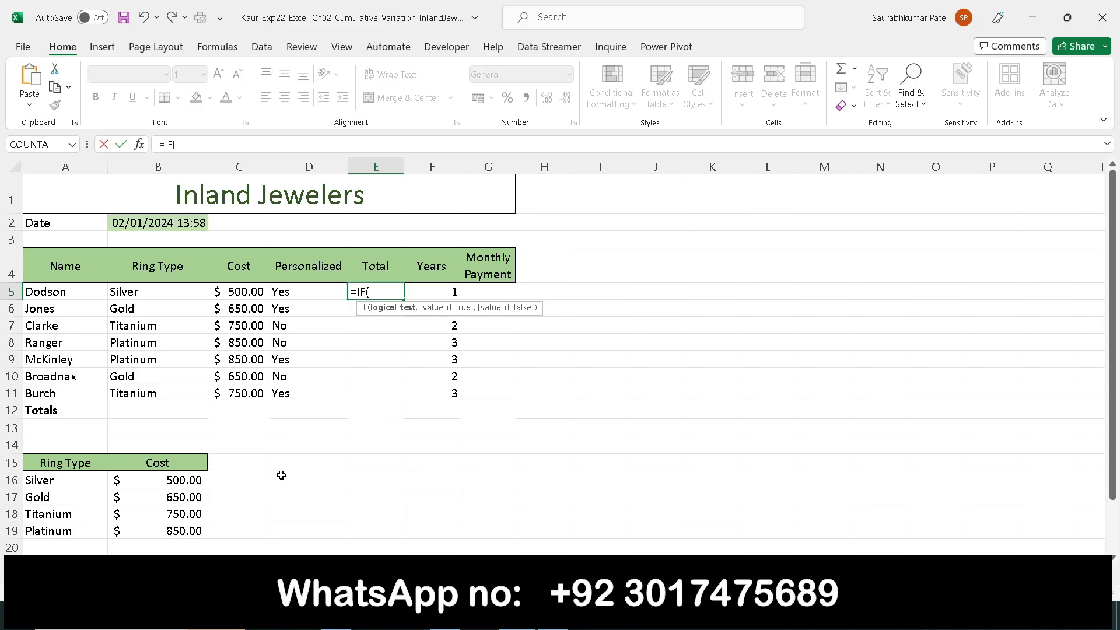
{"action": "scroll", "coordinate": [302, 487], "scroll_direction": "down", "scroll_amount": 2}
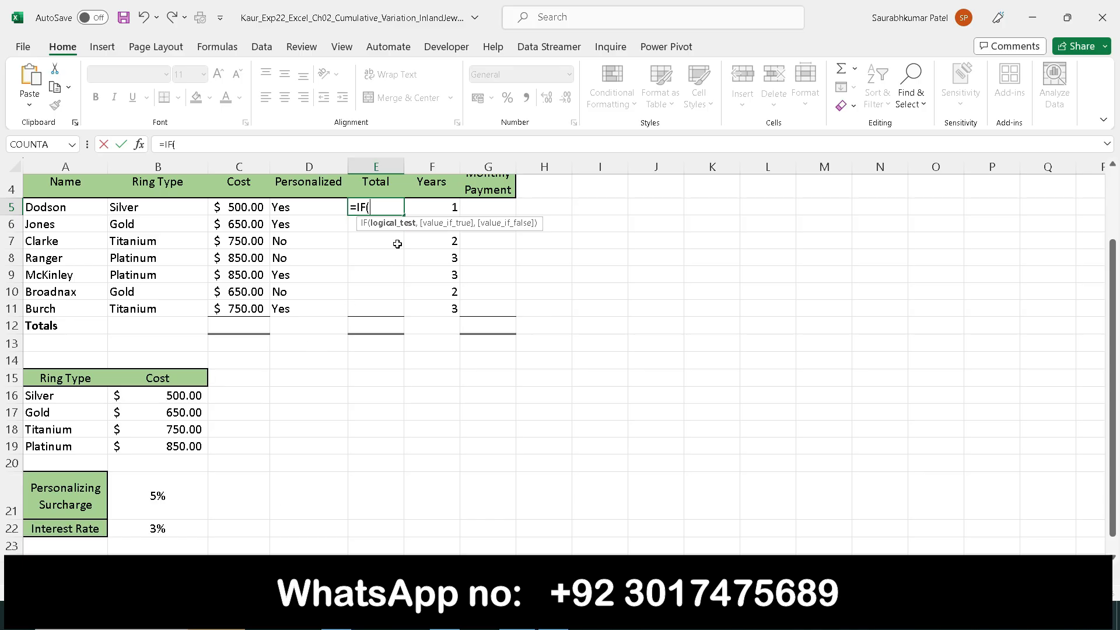
{"action": "left_click", "coordinate": [305, 206]}
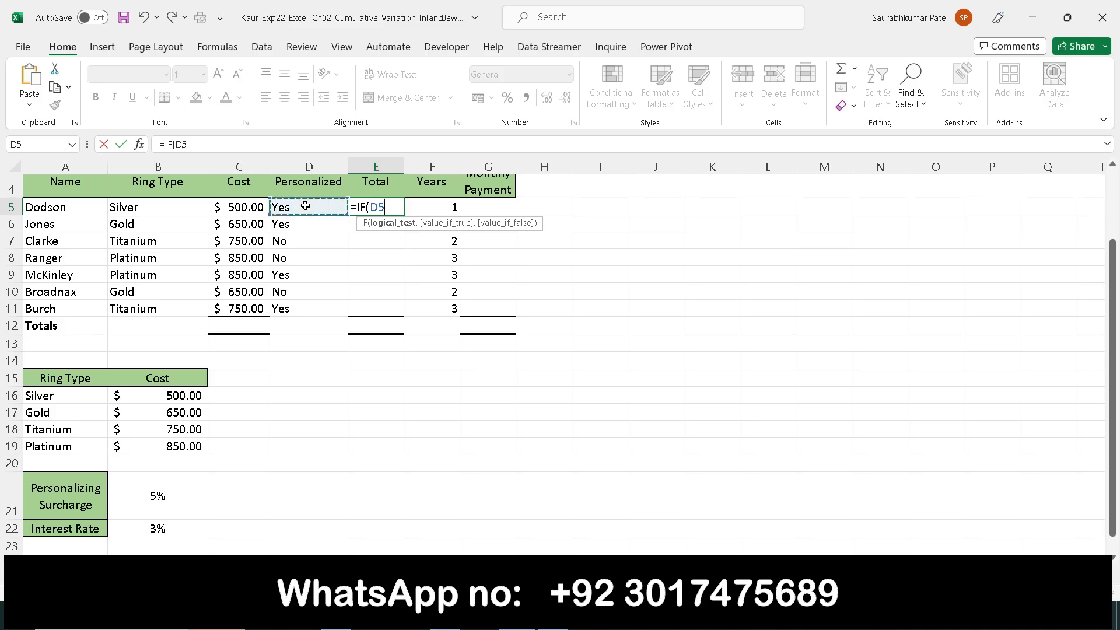
{"action": "type", "text": "='Y"}
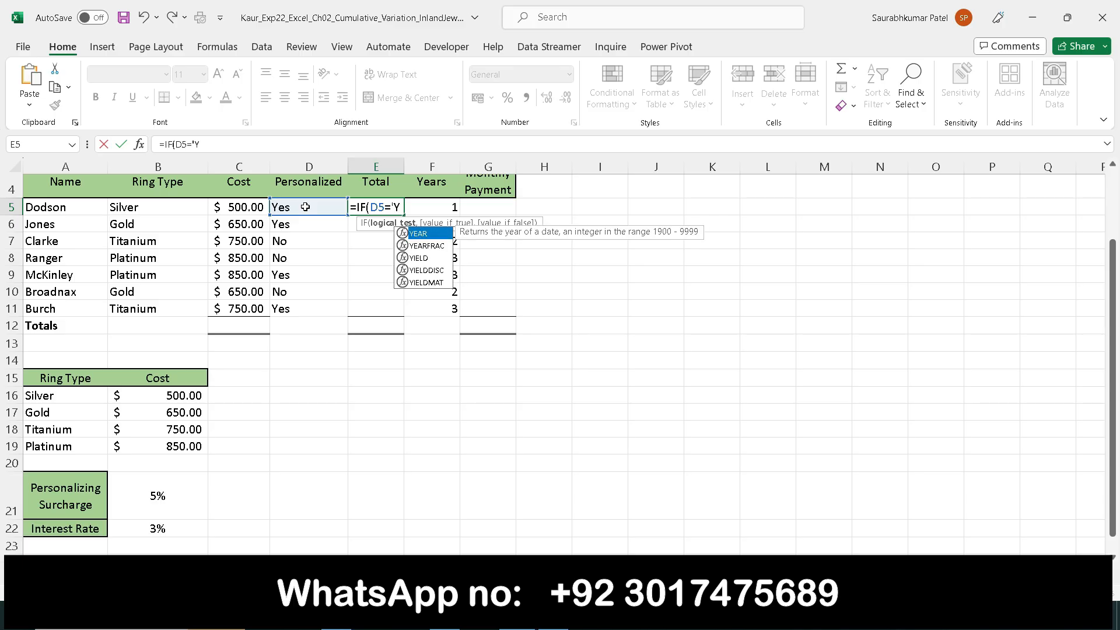
{"action": "type", "text": "es'"}
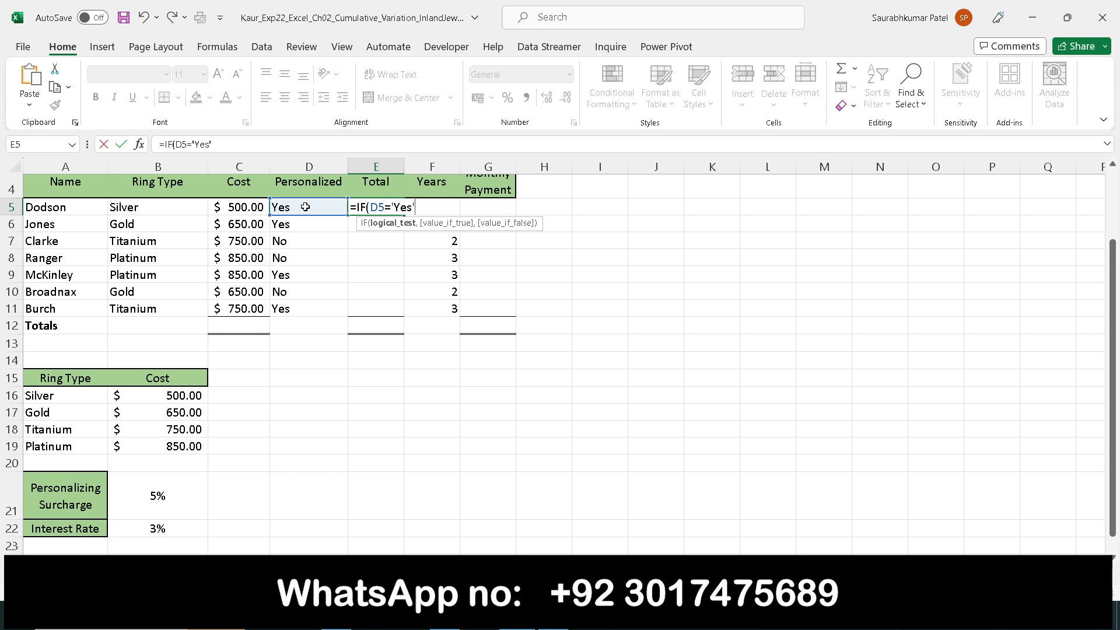
Open the function arguments of the E5 IF formula and remove the single quotes around Yes in the logical test
{"action": "left_click", "coordinate": [140, 145]}
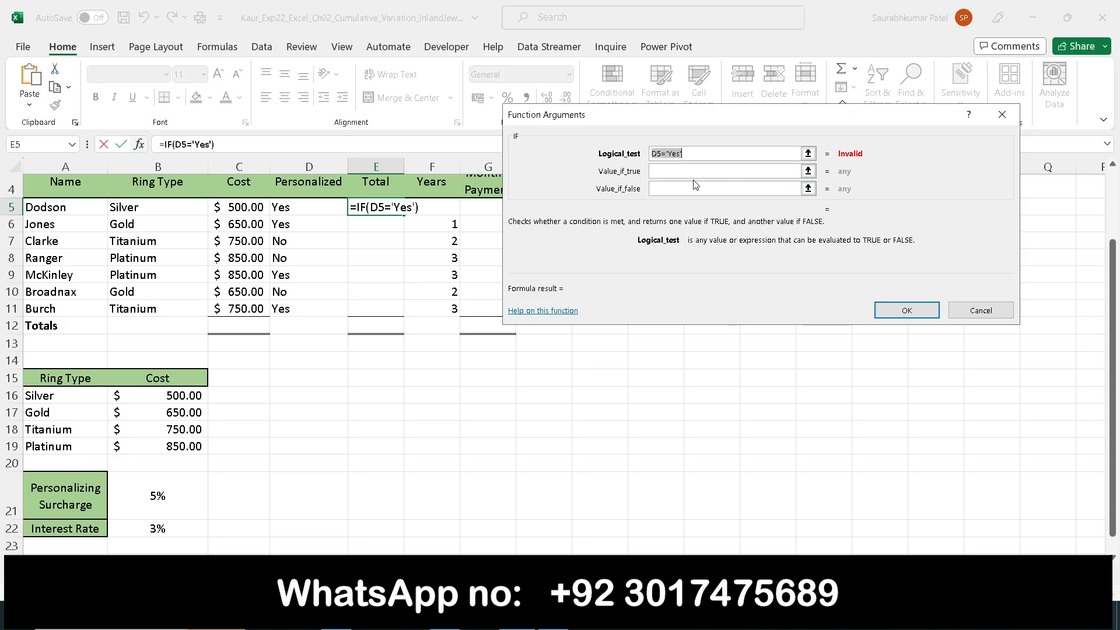
{"action": "left_click", "coordinate": [701, 149]}
{"action": "left_click", "coordinate": [668, 150]}
{"action": "key", "text": "BackSpace"}
{"action": "key", "text": "BackSpace"}
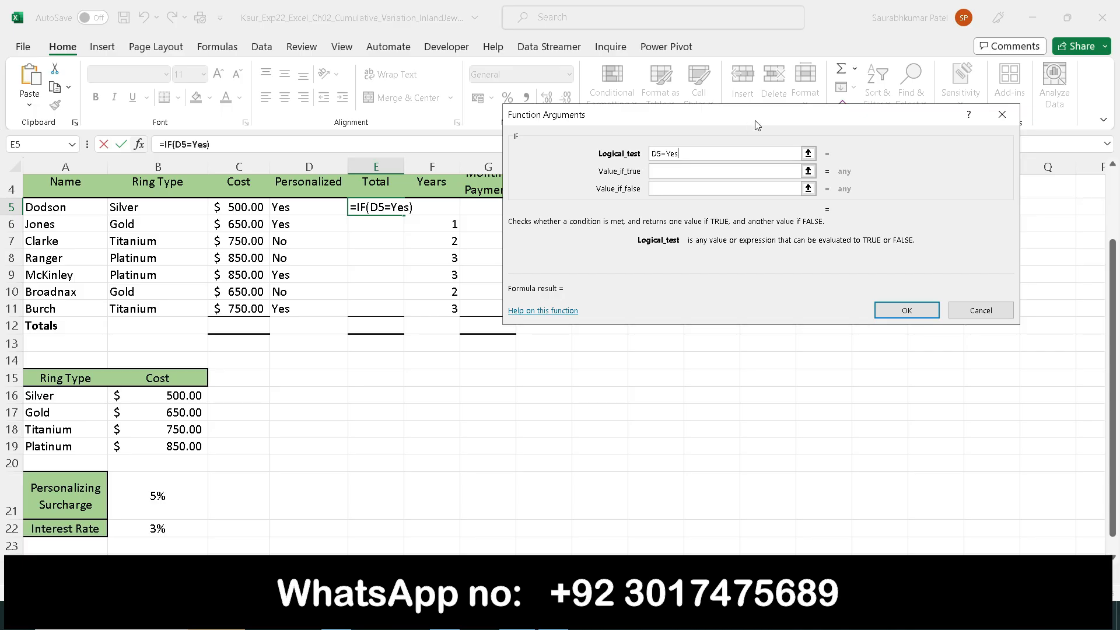
{"action": "type", "text": ","}
Recheck instruction 7 in Word, return to Excel and set the IF function's logical test to D5="Yes"
{"action": "mouse_move", "coordinate": [553, 622]}
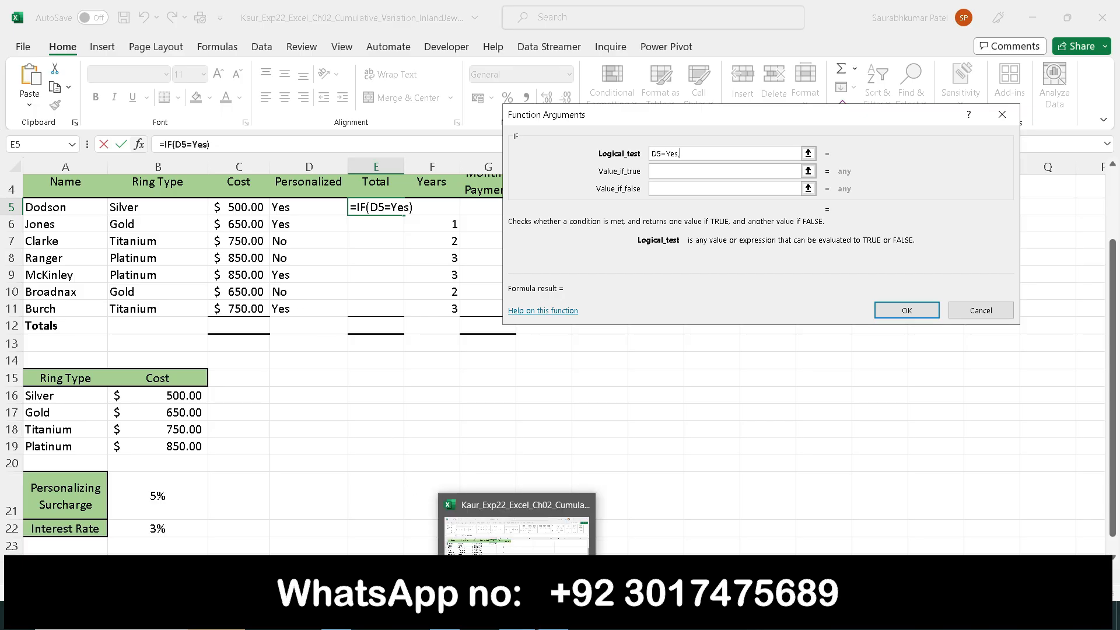
{"action": "left_click", "coordinate": [553, 619]}
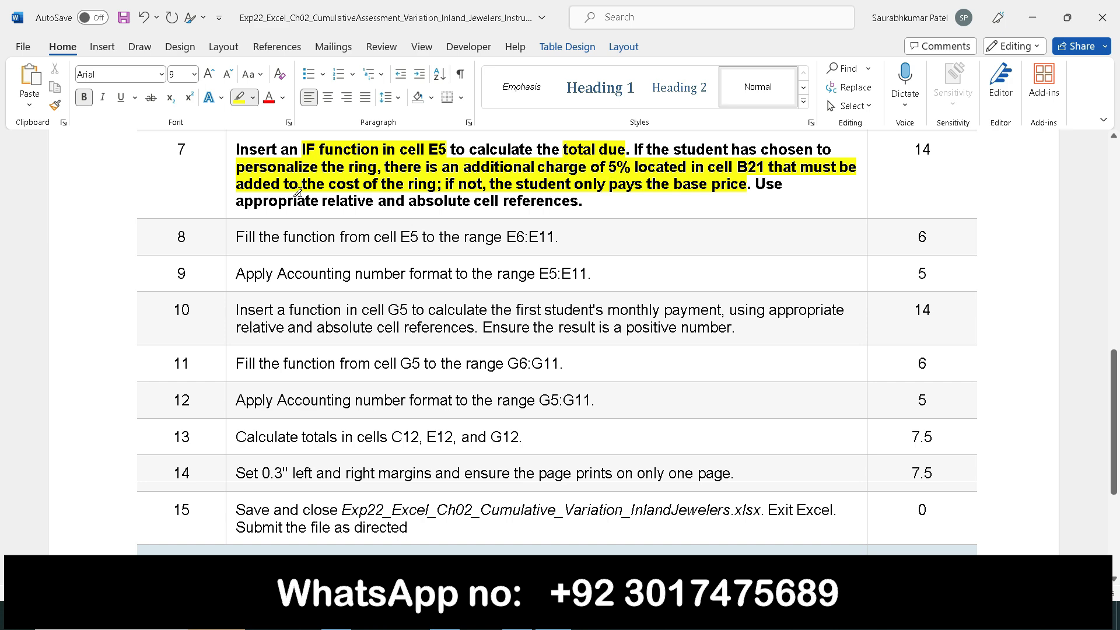
{"action": "mouse_move", "coordinate": [517, 621]}
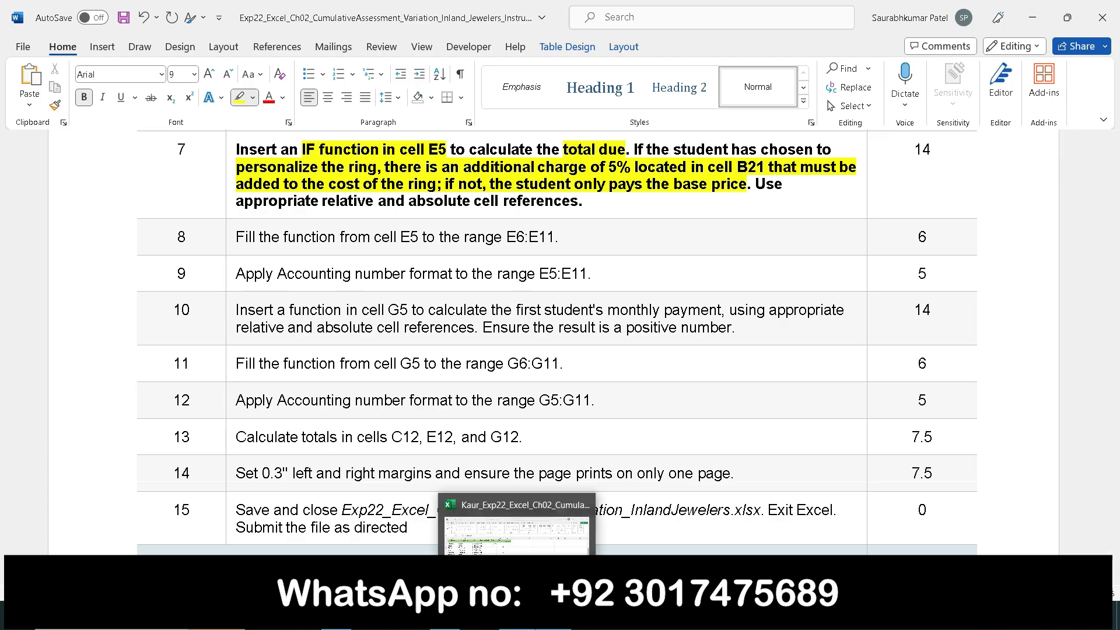
{"action": "left_click", "coordinate": [523, 537]}
{"action": "left_click", "coordinate": [669, 174]}
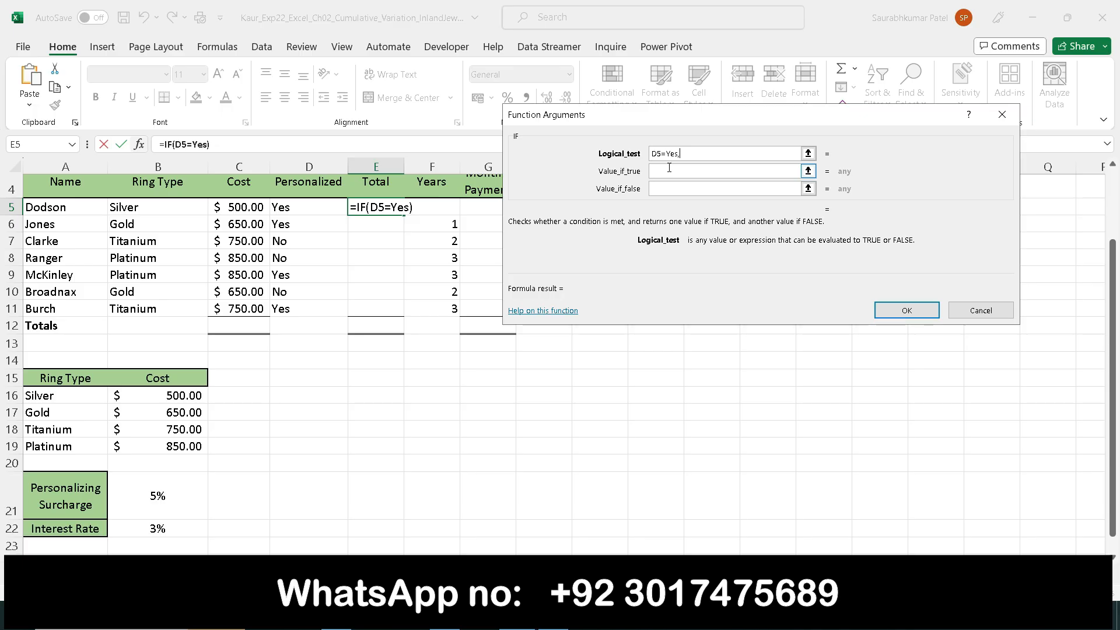
{"action": "left_click", "coordinate": [673, 167]}
{"action": "left_click", "coordinate": [693, 154]}
{"action": "type", "text": "\""}
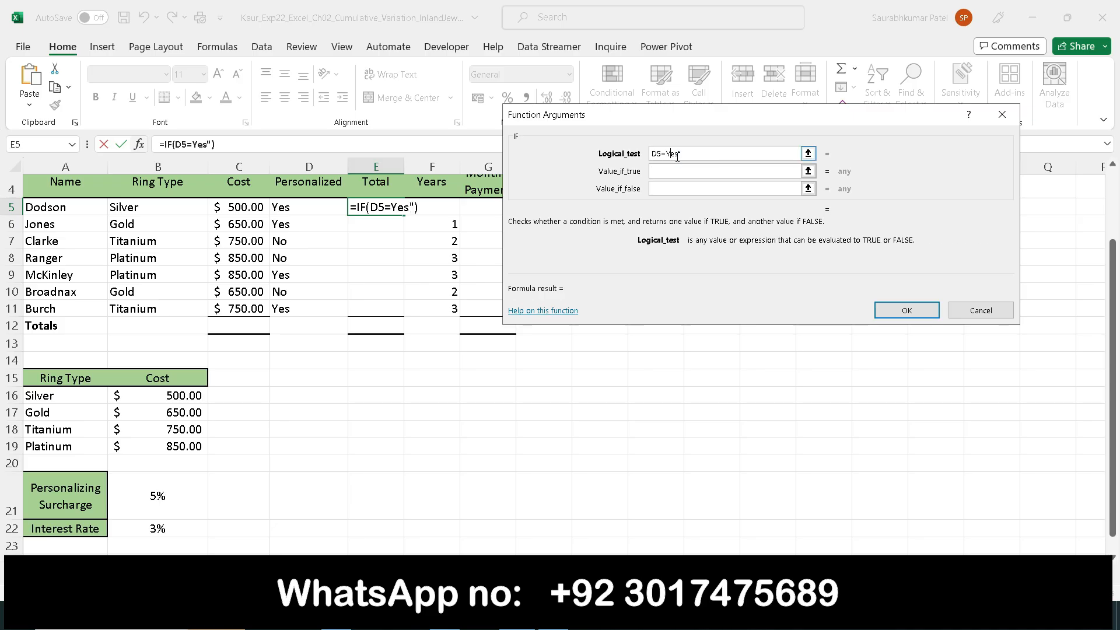
{"action": "type", "text": "Yes\""}
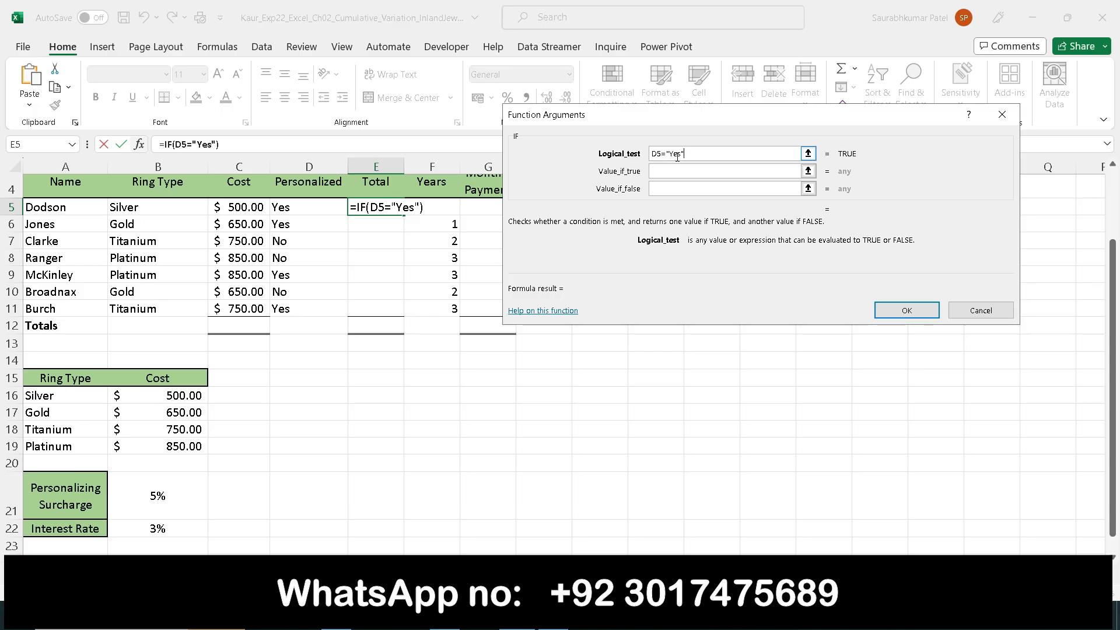
Set the IF function's value if true to C5+(C5*$B$21), with an absolute reference to the personalizing surcharge
{"action": "key", "text": "Tab"}
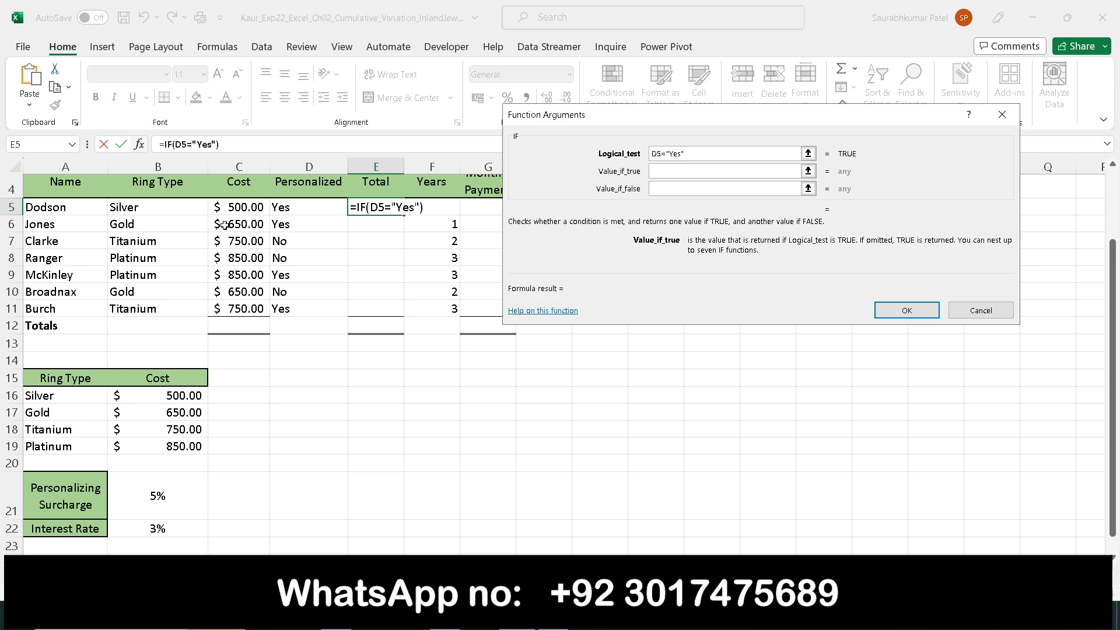
{"action": "left_click", "coordinate": [237, 207]}
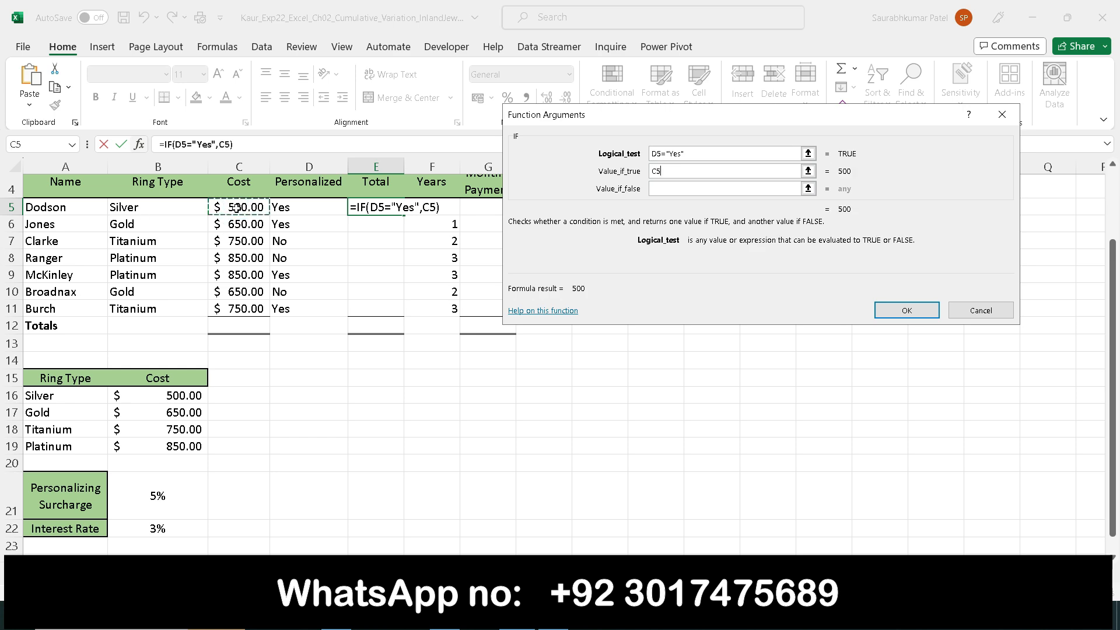
{"action": "type", "text": "+(C5"}
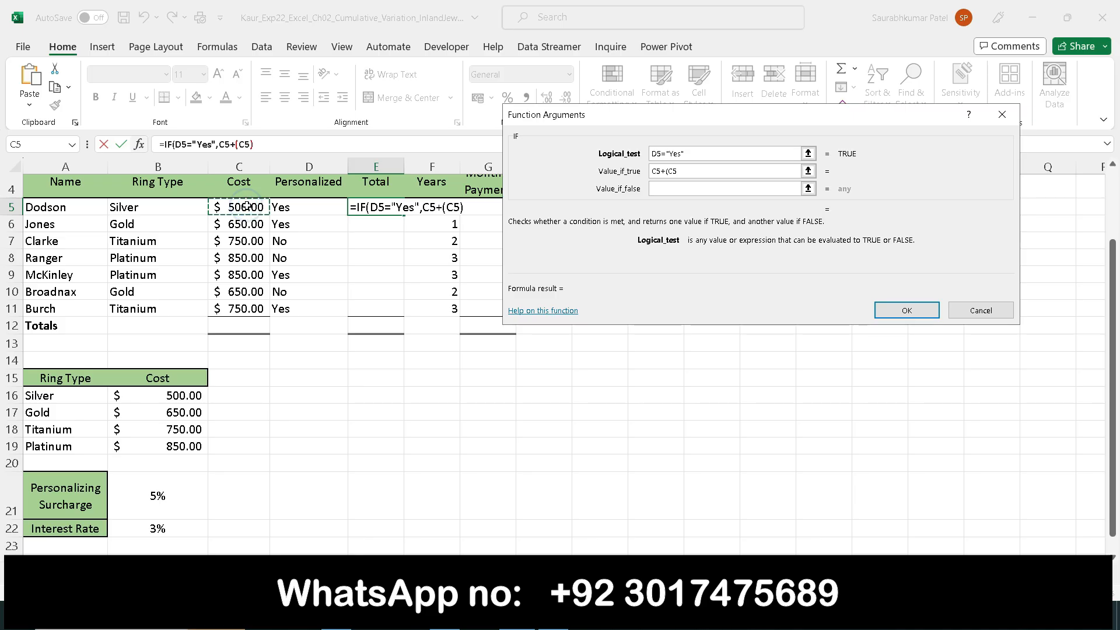
{"action": "type", "text": "*"}
{"action": "left_click", "coordinate": [134, 496]}
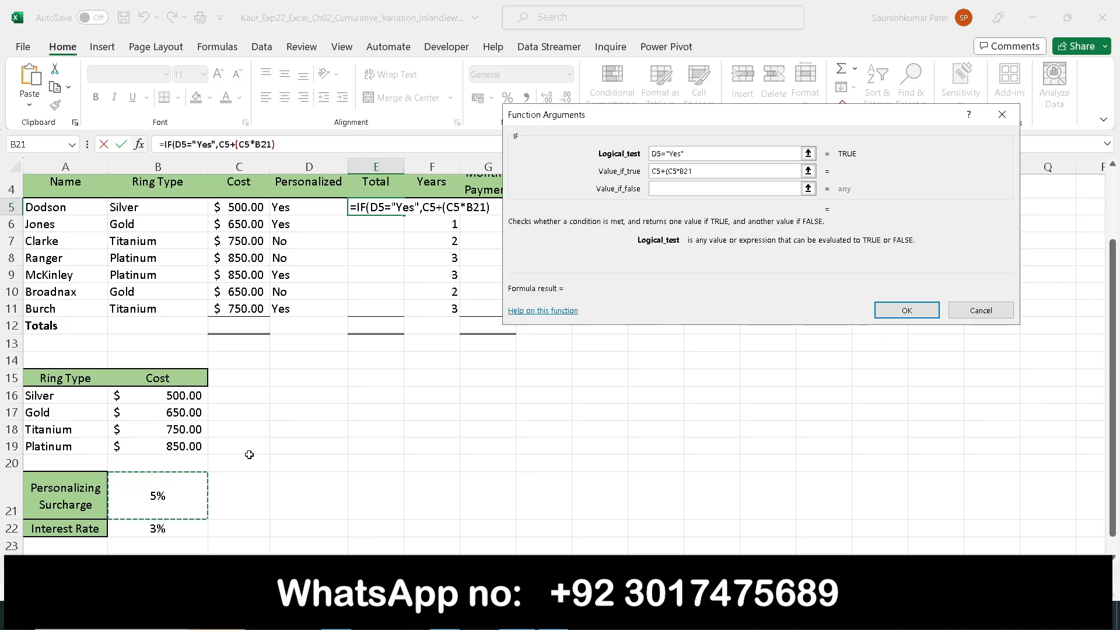
{"action": "key", "text": "F4"}
{"action": "type", "text": ")"}
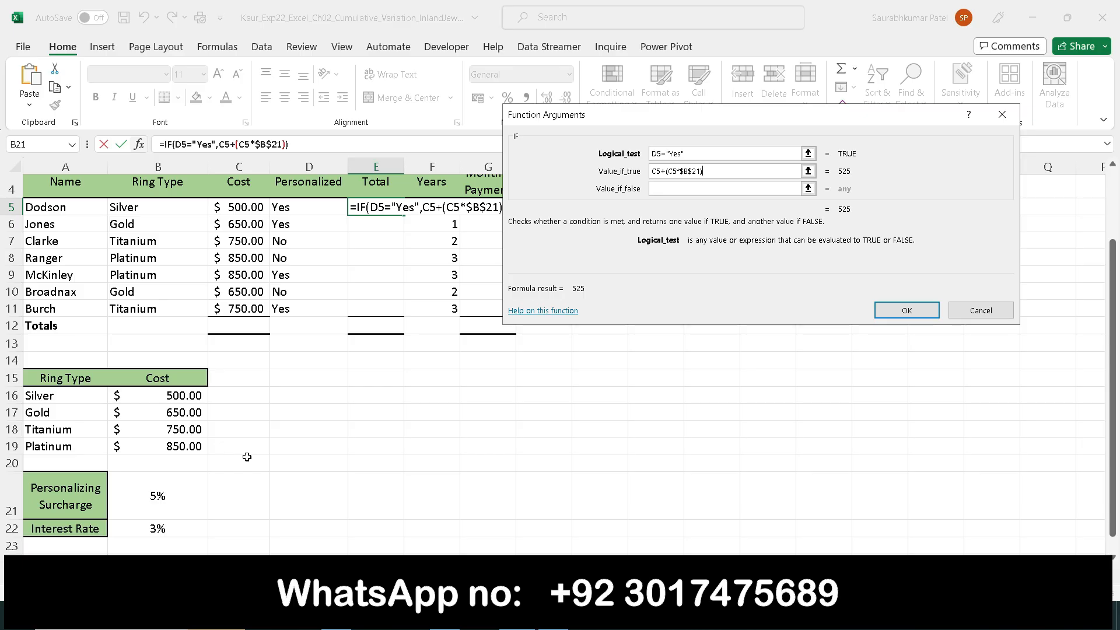
Set the IF function's value if false to C5 and accept the completed formula in E5
{"action": "left_click", "coordinate": [666, 192]}
{"action": "left_click", "coordinate": [654, 190]}
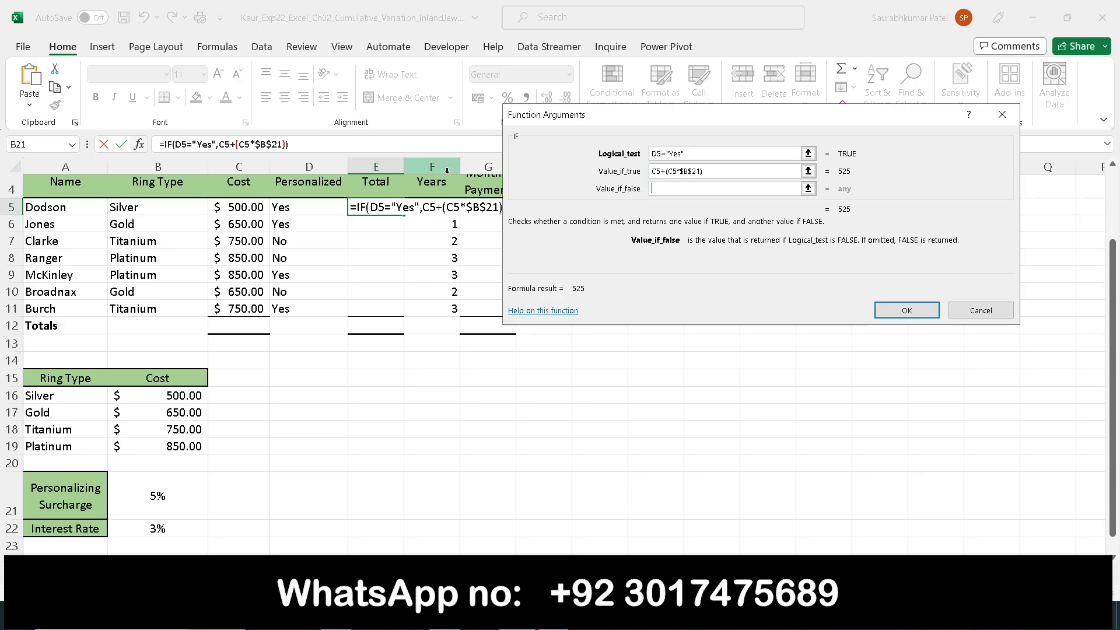
{"action": "left_click", "coordinate": [246, 205]}
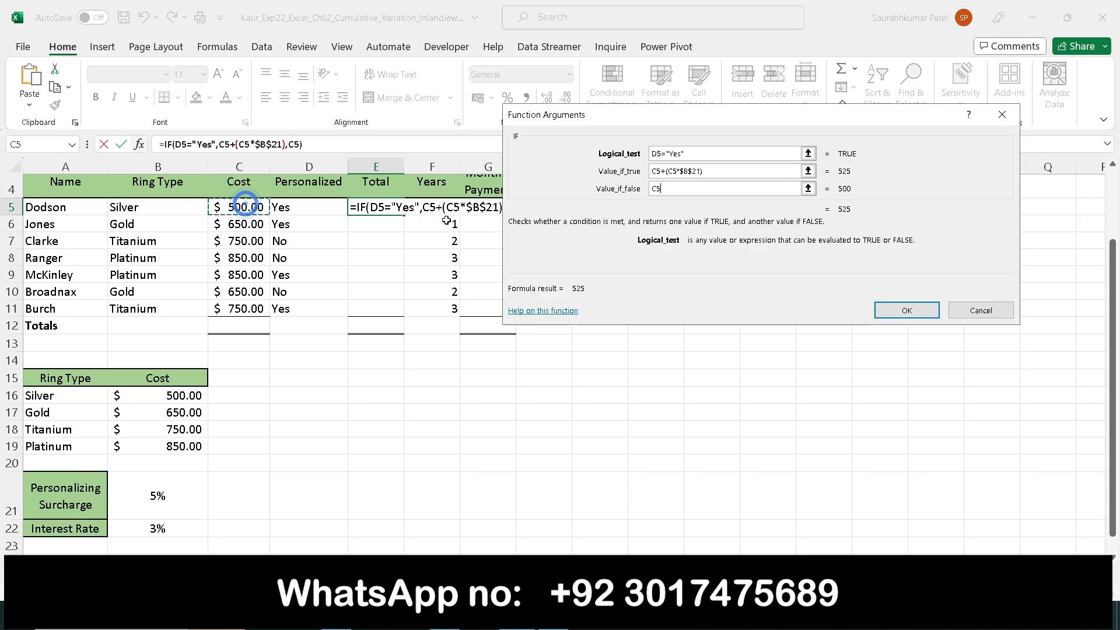
{"action": "left_click", "coordinate": [887, 311]}
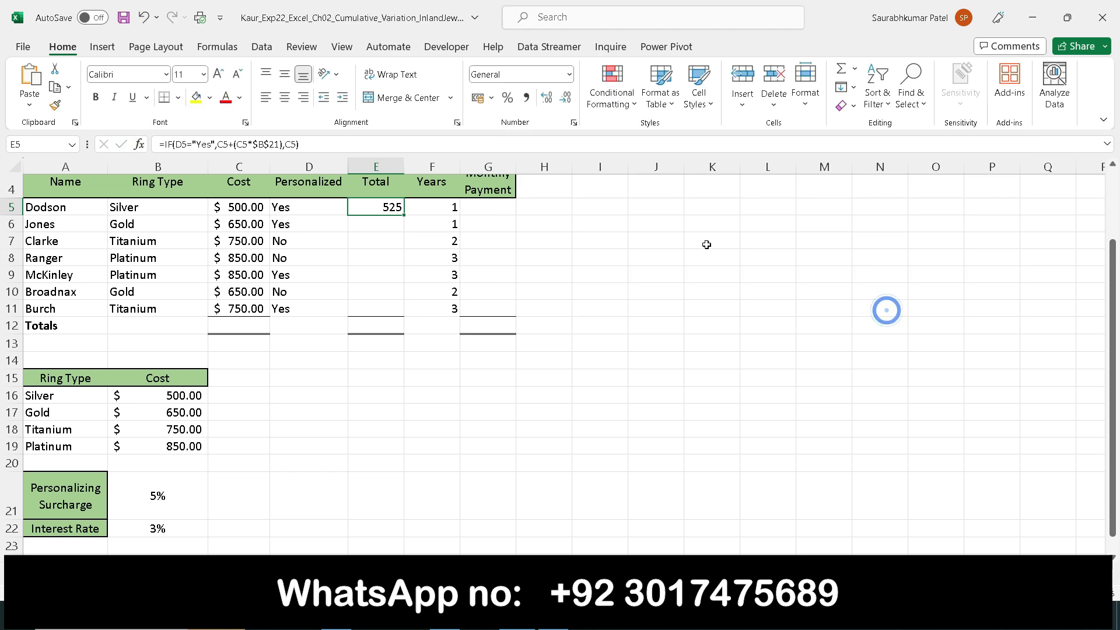
Switch to Word and highlight "appropriate relative and absolute cell references" in instruction 7
{"action": "mouse_move", "coordinate": [553, 619]}
{"action": "left_click", "coordinate": [553, 525]}
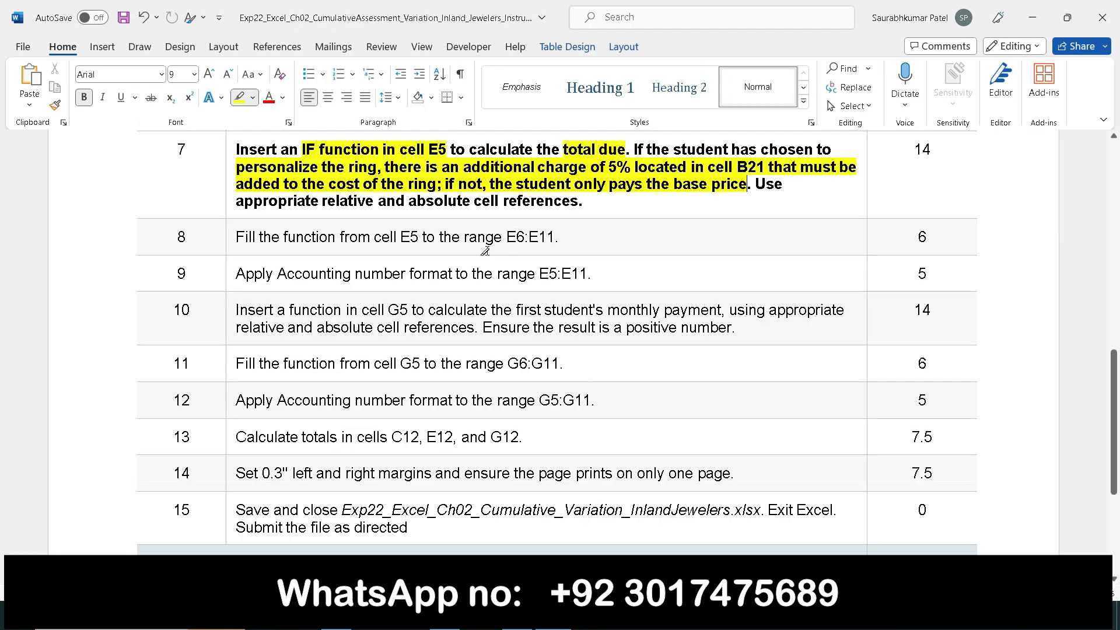
{"action": "left_click", "coordinate": [746, 187]}
{"action": "left_click_drag", "start_coordinate": [244, 203], "coordinate": [579, 204]}
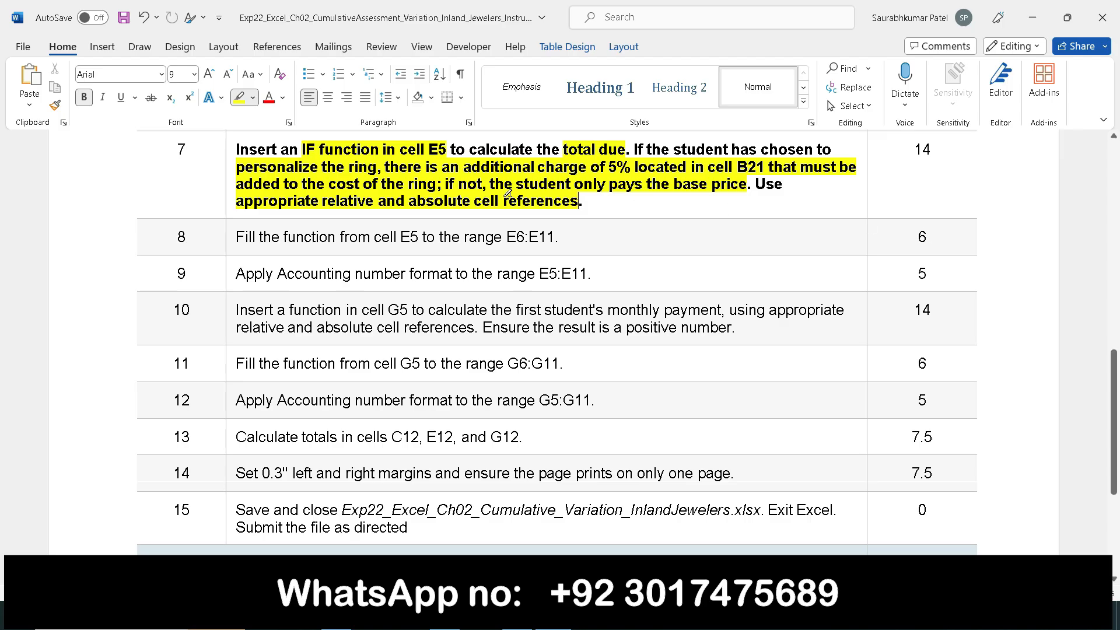
Remove the bold formatting and all yellow highlighting from the text of instruction 7
{"action": "left_click", "coordinate": [227, 154]}
{"action": "left_click", "coordinate": [246, 133]}
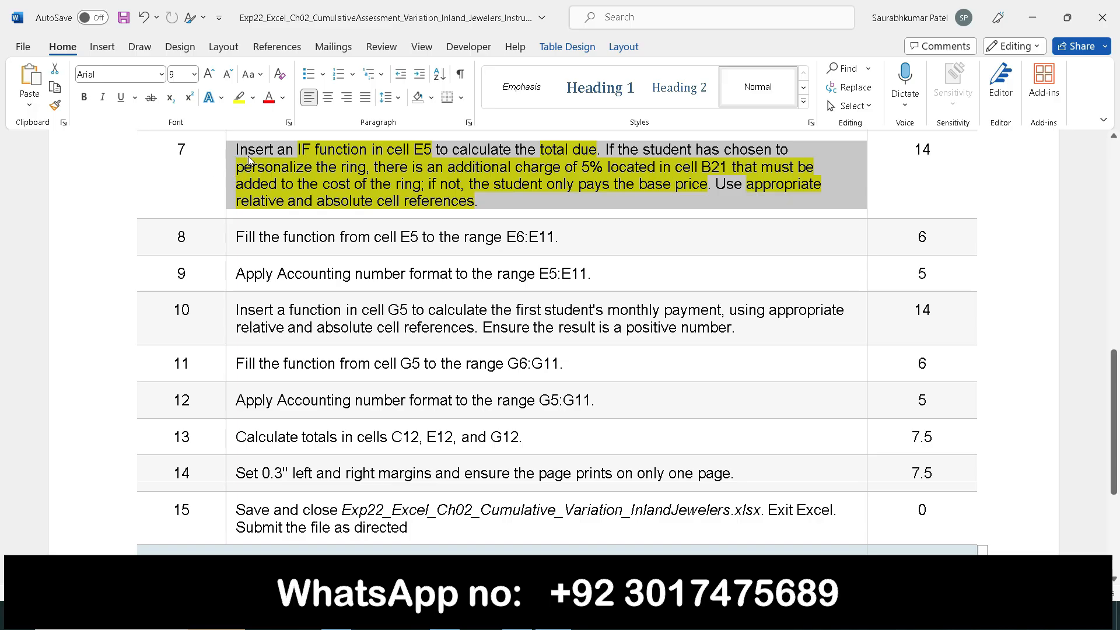
{"action": "left_click", "coordinate": [237, 182]}
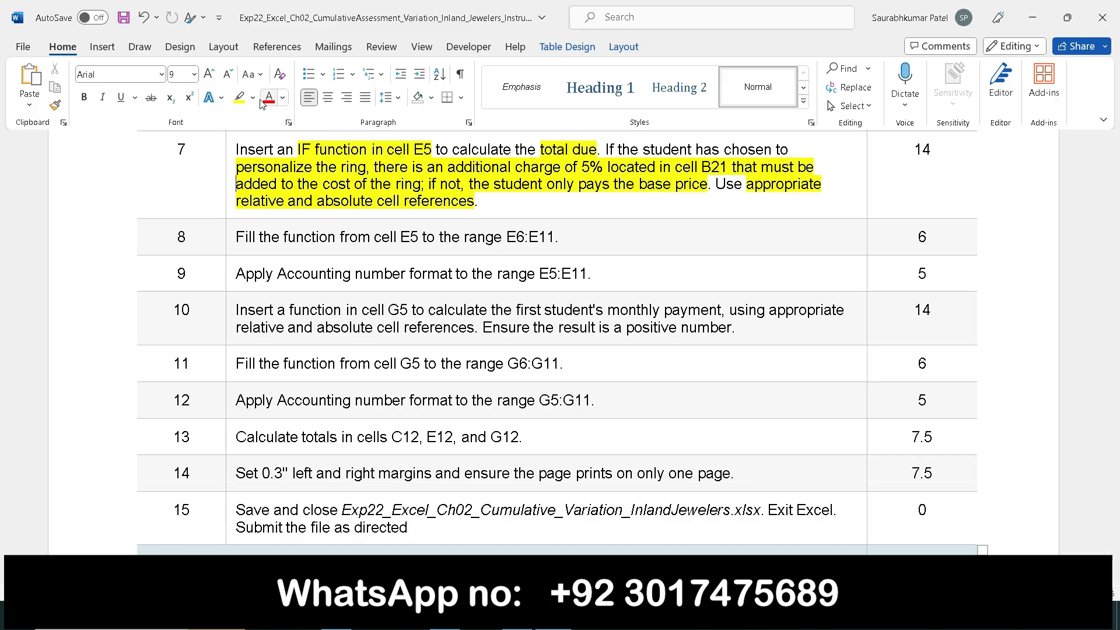
{"action": "left_click", "coordinate": [228, 149]}
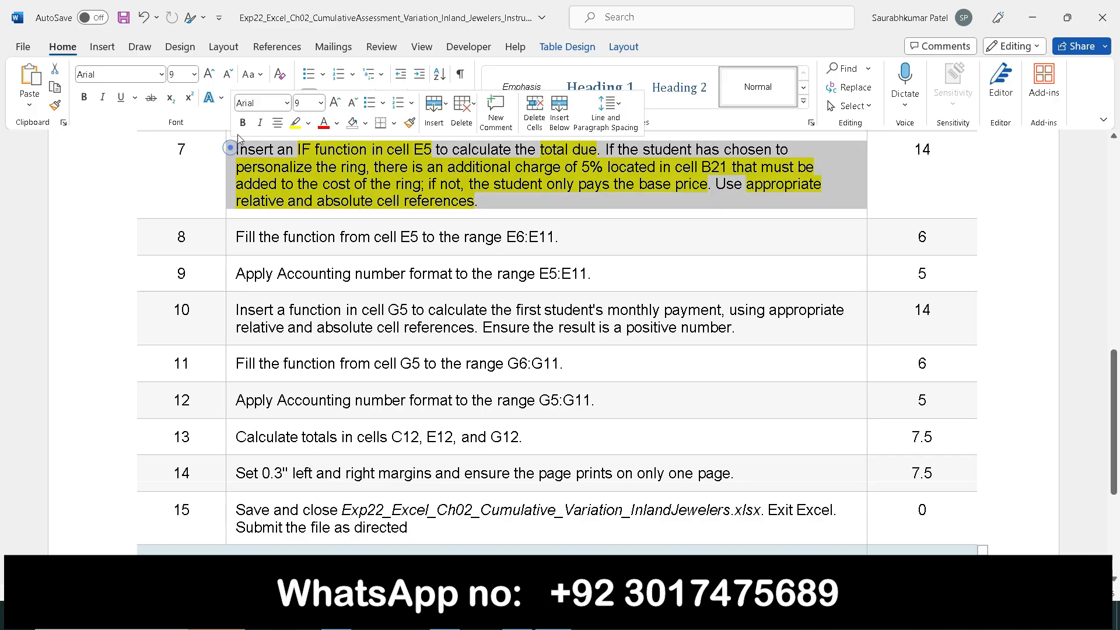
{"action": "left_click", "coordinate": [298, 123]}
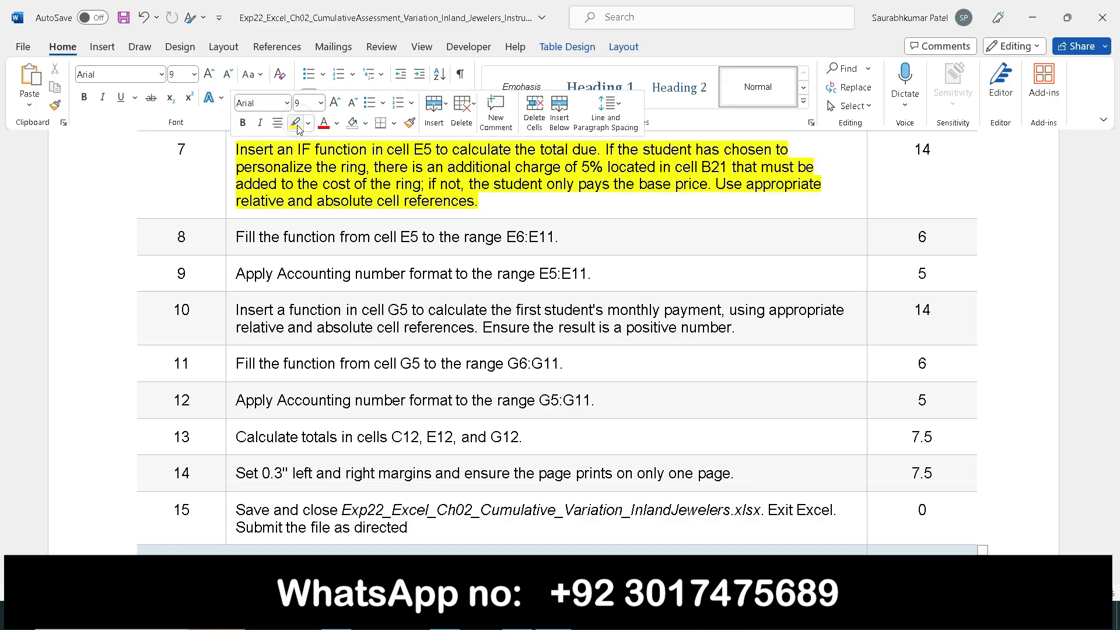
{"action": "left_click_drag", "start_coordinate": [487, 205], "coordinate": [244, 152]}
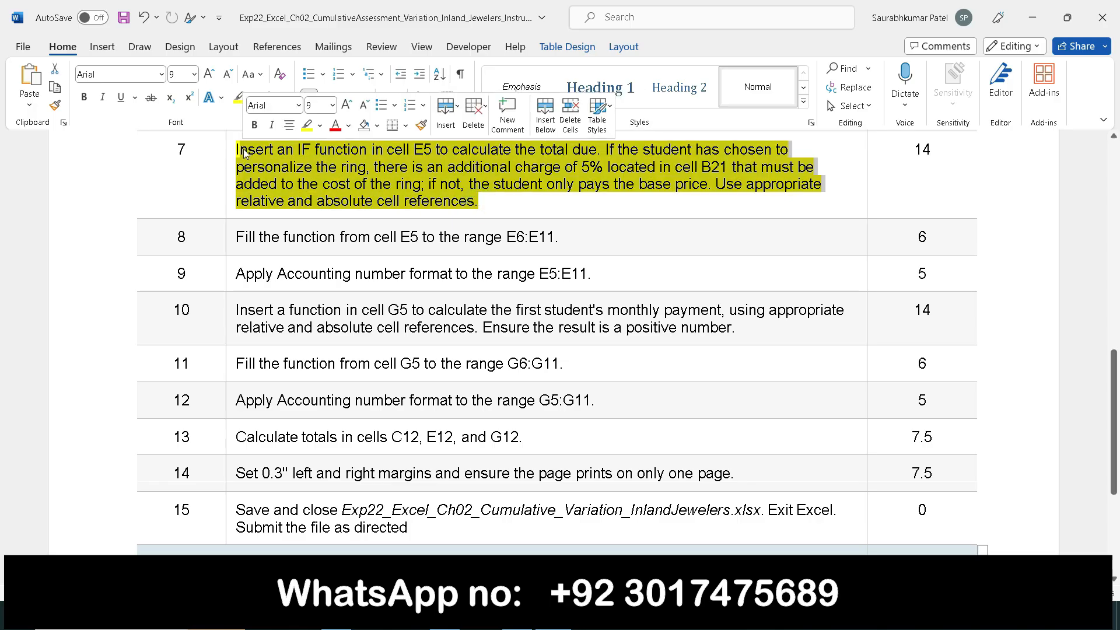
{"action": "left_click", "coordinate": [306, 124]}
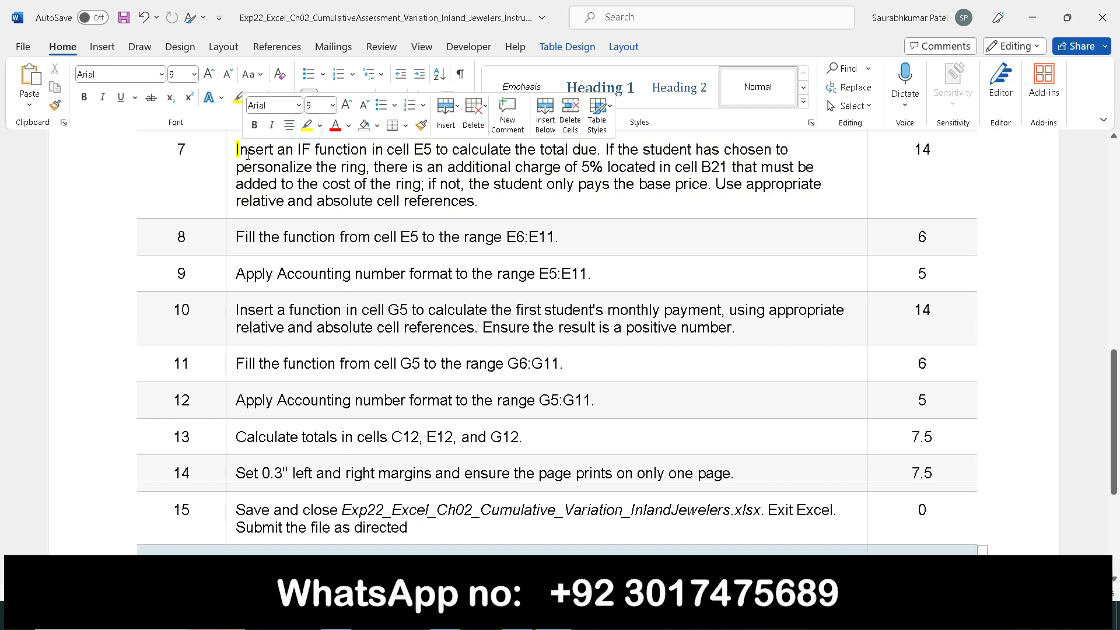
{"action": "left_click", "coordinate": [304, 125]}
{"action": "left_click", "coordinate": [242, 153]}
{"action": "left_click_drag", "start_coordinate": [243, 154], "coordinate": [234, 156]}
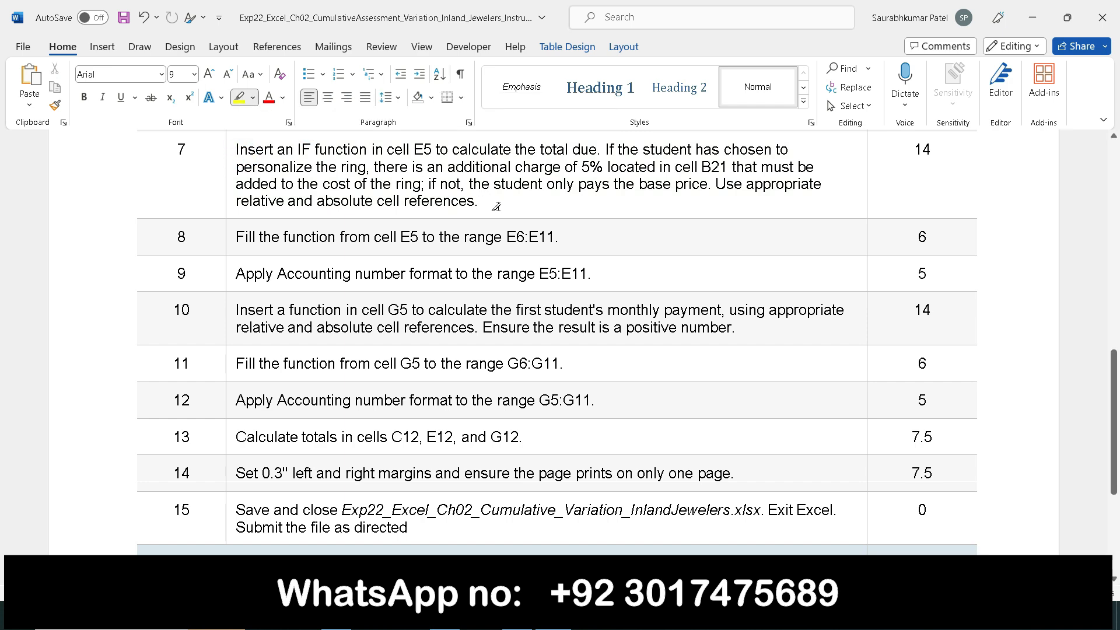
Highlight instruction 8 in Word, switch to Excel and fill the IF function from E5 to the range E6:E11
{"action": "left_click_drag", "start_coordinate": [557, 236], "coordinate": [252, 231]}
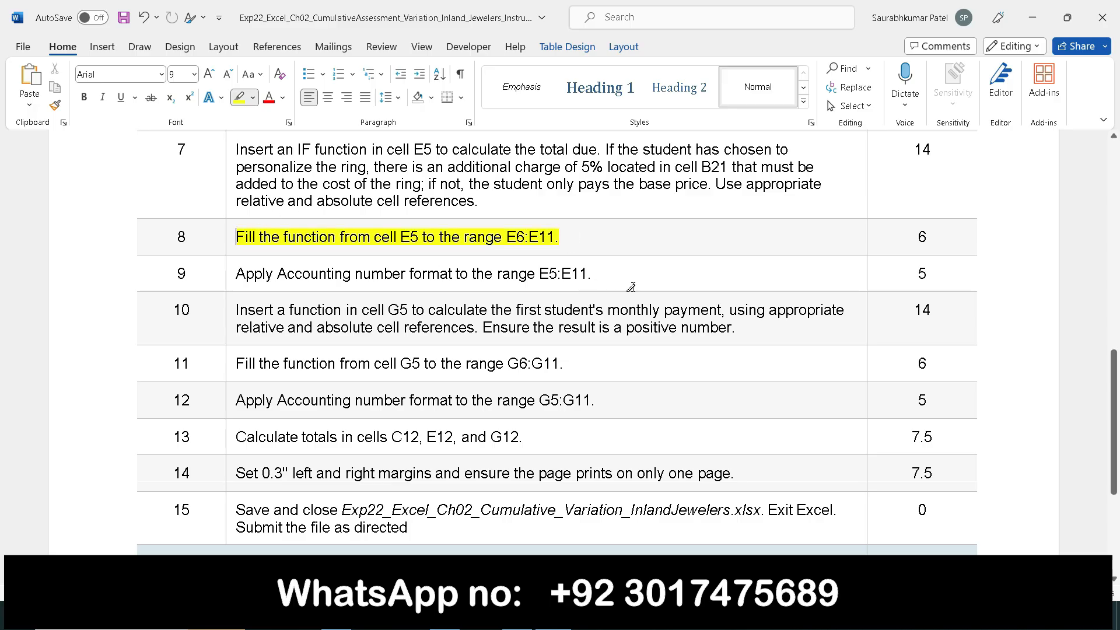
{"action": "left_click_drag", "start_coordinate": [1113, 373], "coordinate": [1116, 408]}
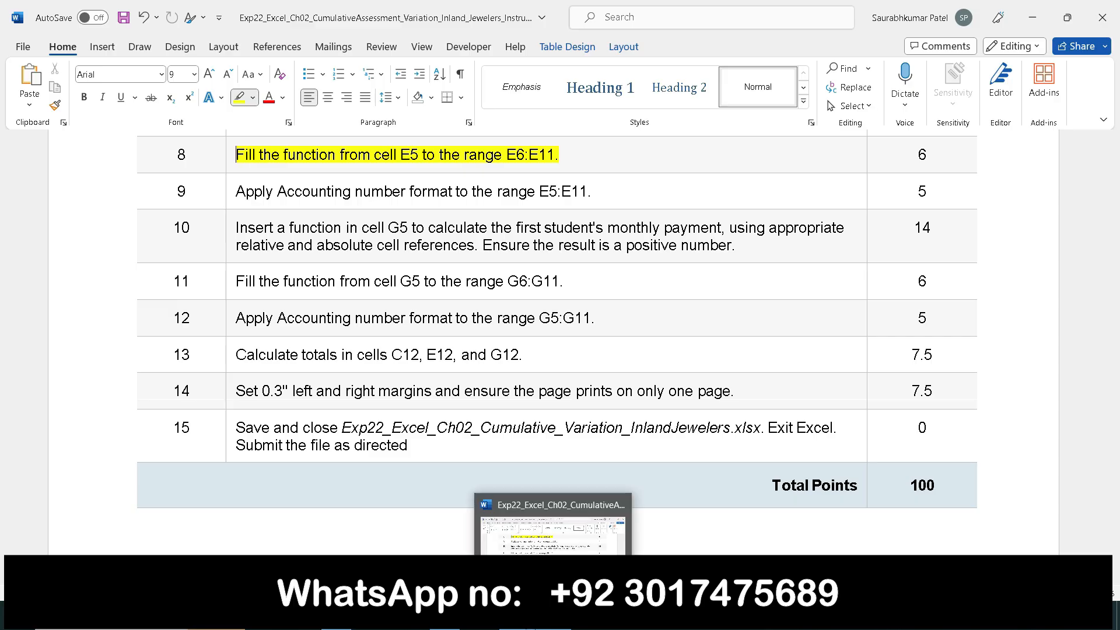
{"action": "left_click", "coordinate": [551, 513]}
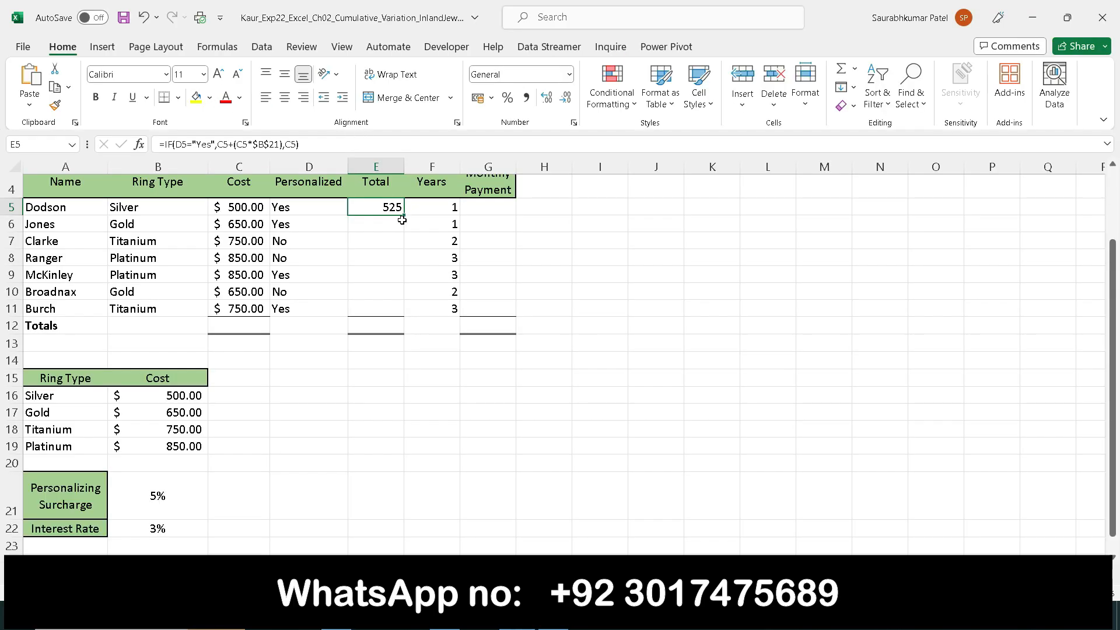
{"action": "left_click_drag", "start_coordinate": [404, 217], "coordinate": [408, 314]}
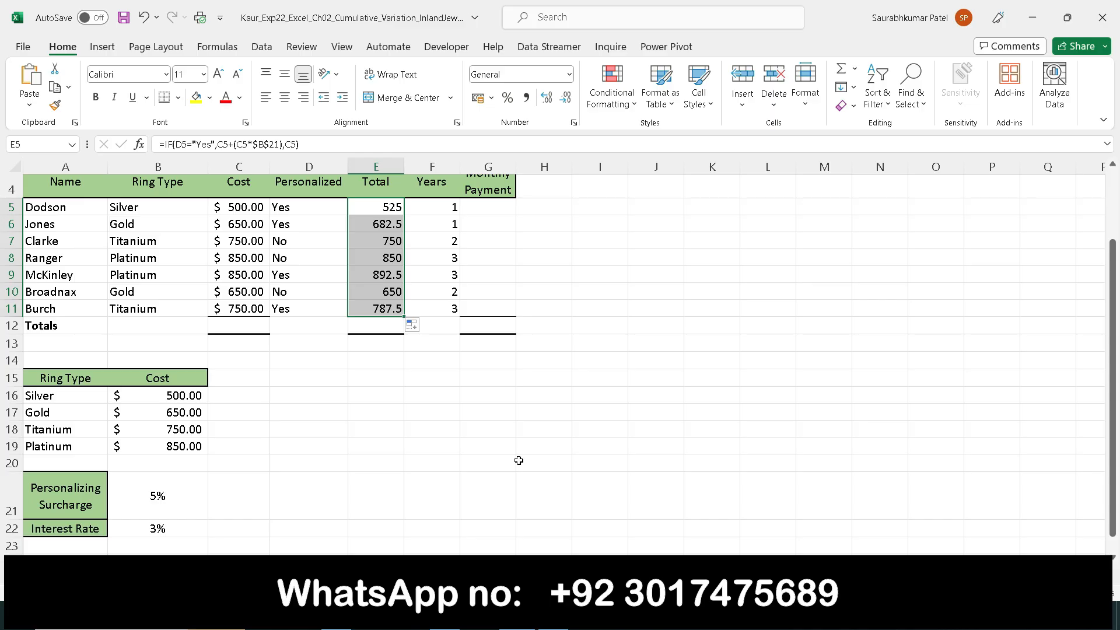
Switch to Word, clear the highlight from instruction 8, and make instruction 9 bold with yellow highlighting
{"action": "left_click", "coordinate": [553, 615]}
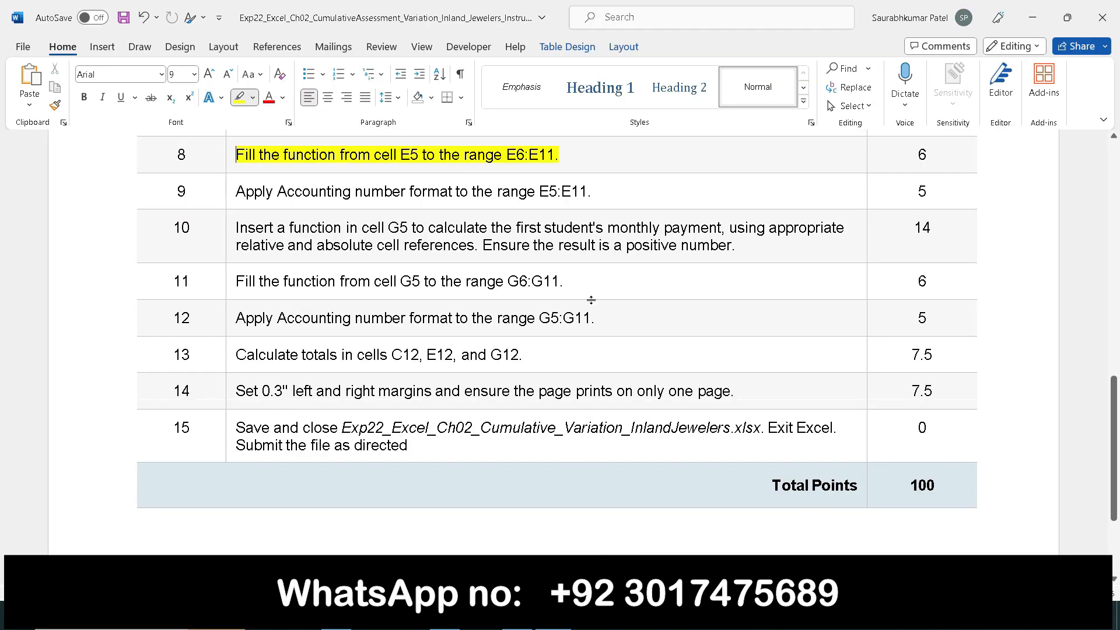
{"action": "left_click", "coordinate": [232, 156]}
{"action": "left_click", "coordinate": [228, 196]}
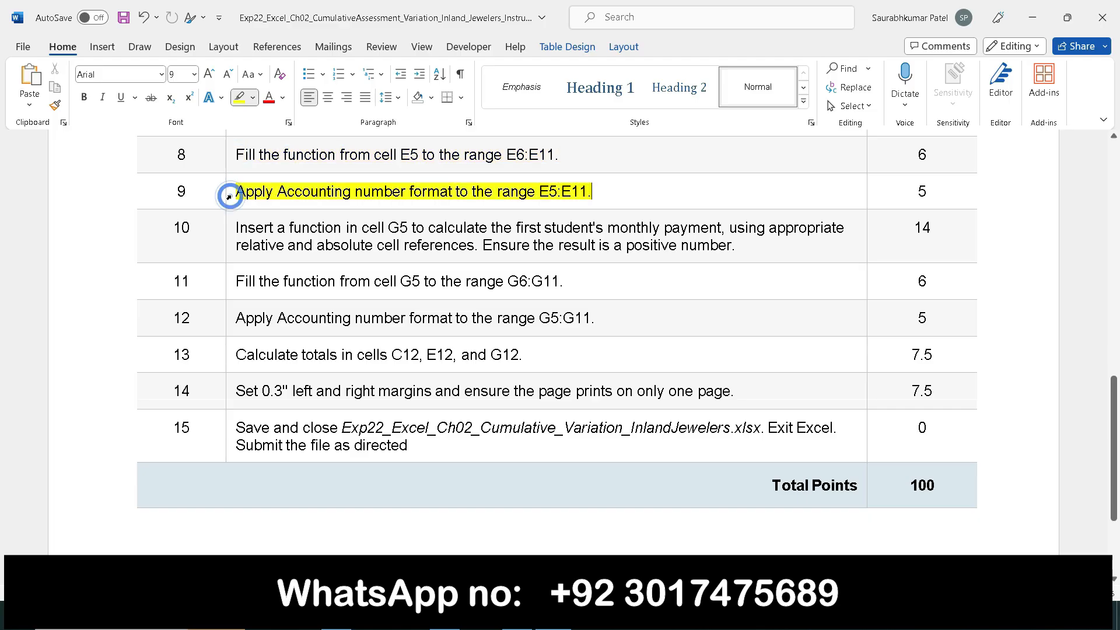
{"action": "mouse_move", "coordinate": [237, 193]}
{"action": "left_mouse_down"}
{"action": "mouse_move", "coordinate": [593, 193]}
{"action": "mouse_move", "coordinate": [237, 187]}
{"action": "left_mouse_up"}
{"action": "left_click", "coordinate": [229, 196]}
{"action": "left_click", "coordinate": [229, 196]}
{"action": "left_click", "coordinate": [229, 197]}
{"action": "left_click", "coordinate": [239, 103]}
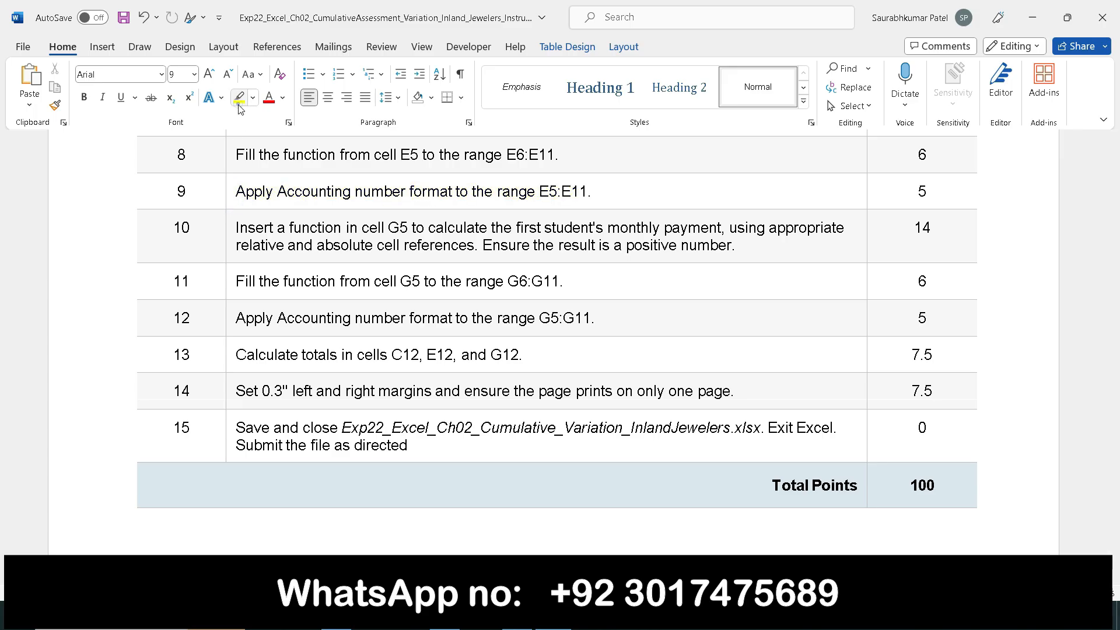
{"action": "left_click", "coordinate": [232, 195]}
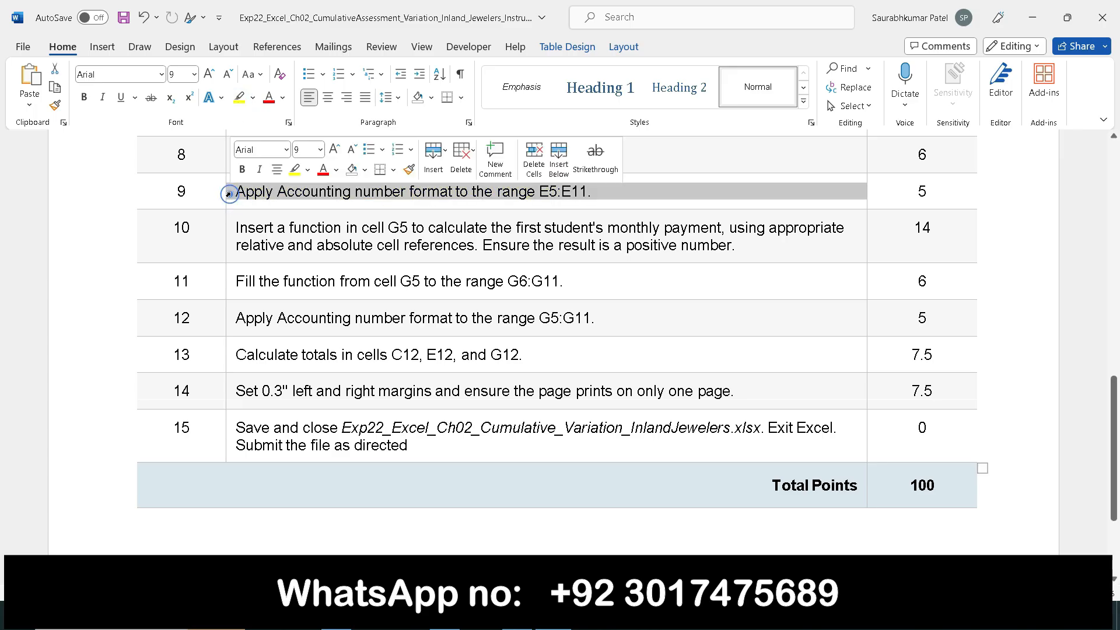
{"action": "left_click", "coordinate": [243, 169]}
{"action": "left_click", "coordinate": [295, 170]}
{"action": "left_click", "coordinate": [296, 191]}
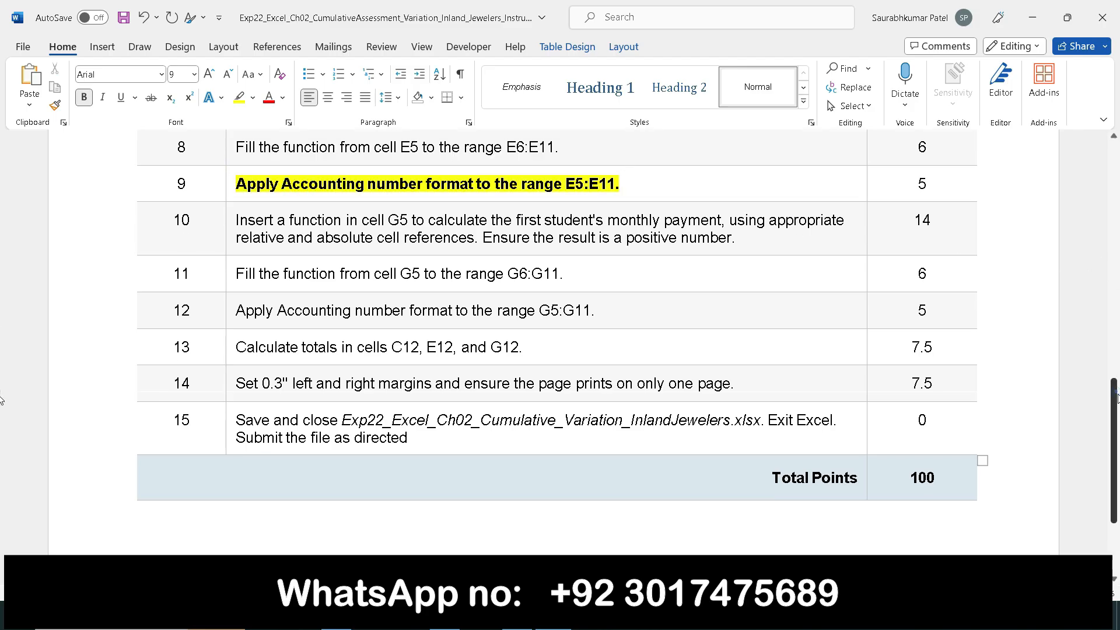
Switch to Excel and apply the Accounting number format with the dollar symbol to the range E5:E11
{"action": "scroll", "coordinate": [1116, 396], "scroll_direction": "down", "scroll_amount": 1}
{"action": "left_click_drag", "start_coordinate": [1117, 400], "coordinate": [1118, 409]}
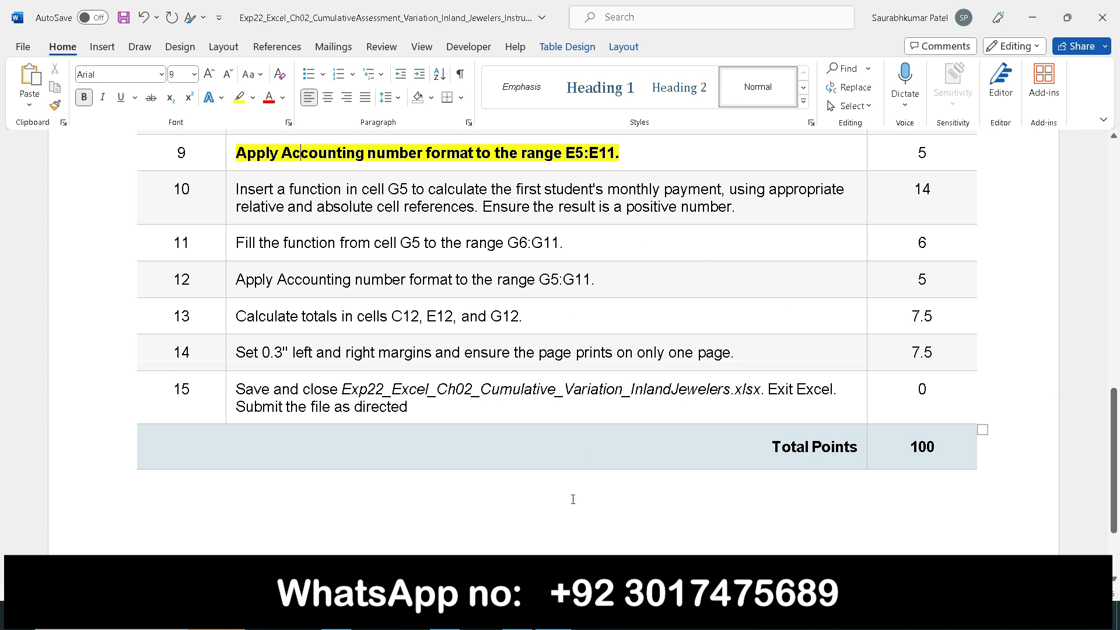
{"action": "left_click", "coordinate": [517, 620]}
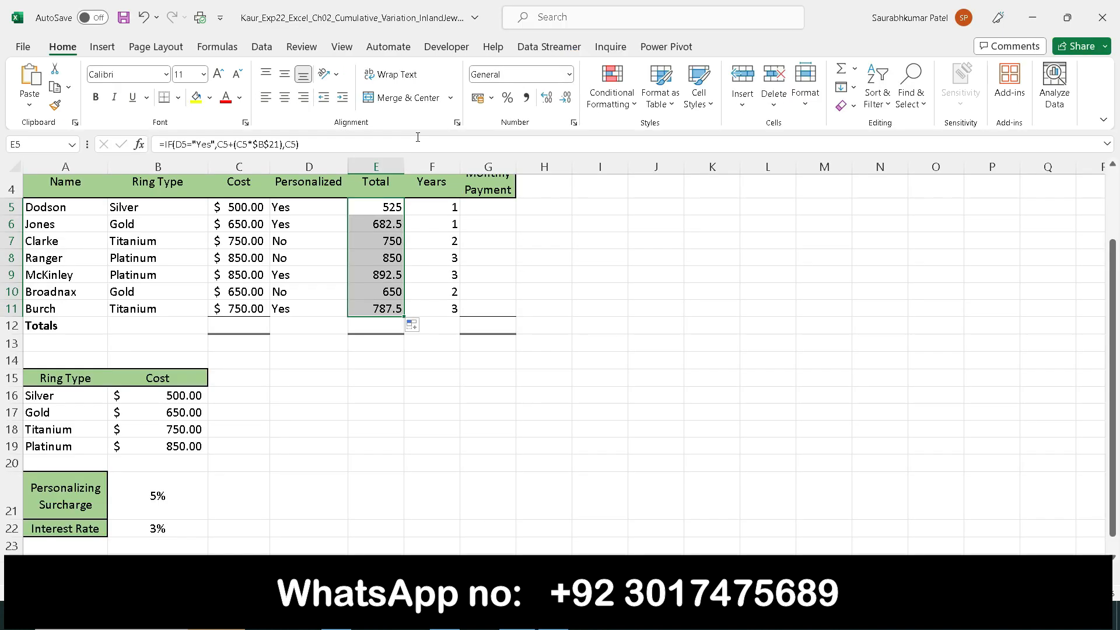
{"action": "left_click", "coordinate": [568, 74]}
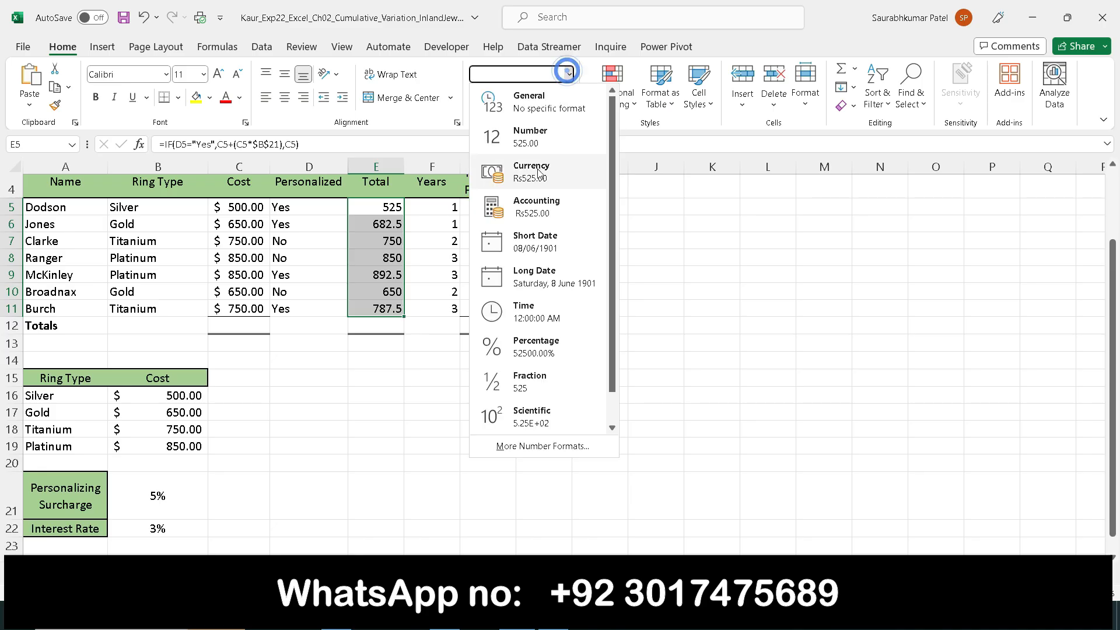
{"action": "left_click", "coordinate": [535, 206]}
{"action": "left_click", "coordinate": [480, 98]}
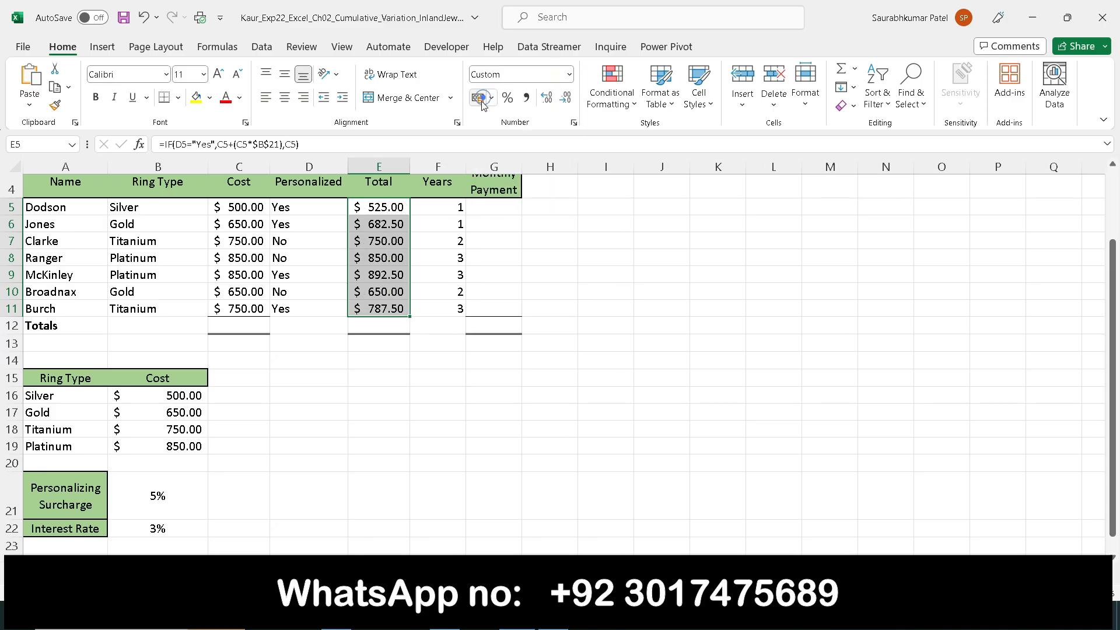
Switch to Word and remove the bold formatting and highlighting from instruction 9
{"action": "left_click", "coordinate": [553, 620]}
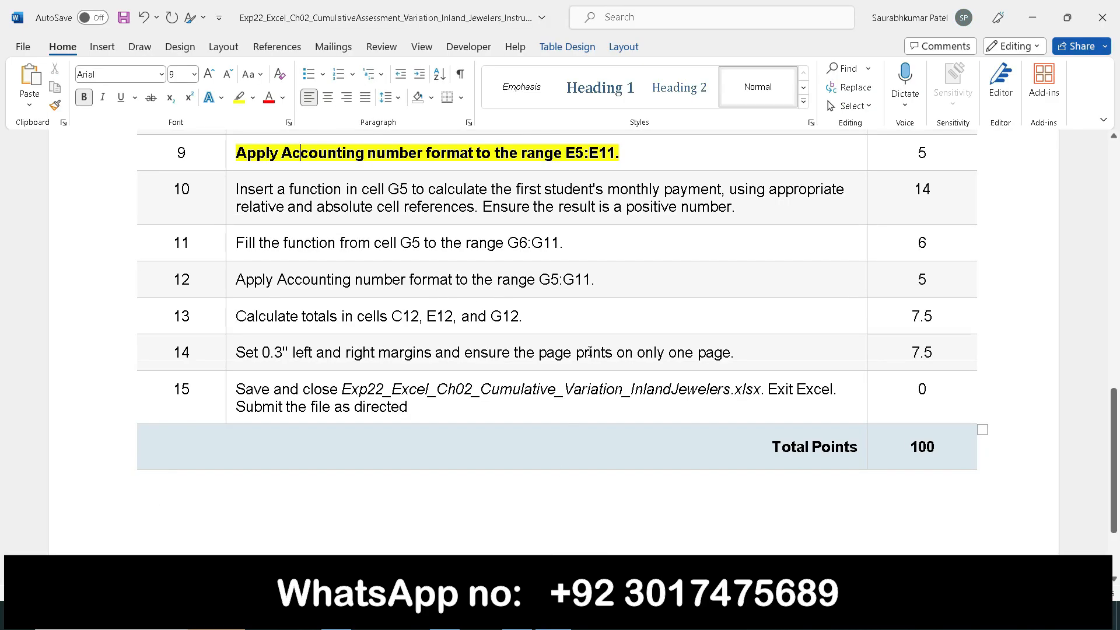
{"action": "left_click", "coordinate": [236, 156]}
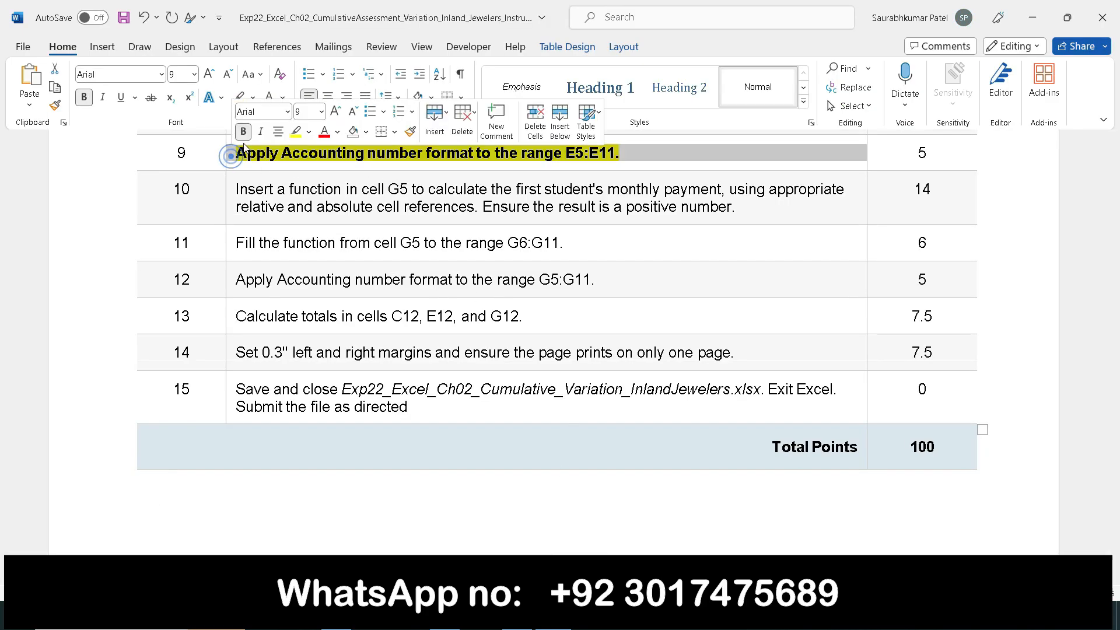
{"action": "left_click", "coordinate": [243, 133]}
{"action": "left_click", "coordinate": [296, 132]}
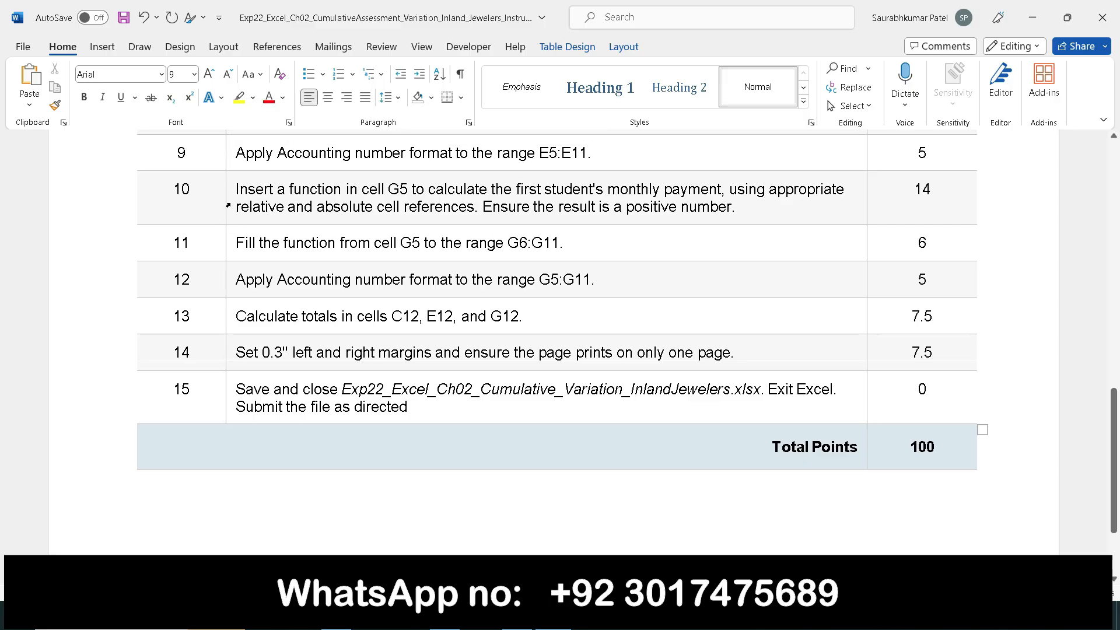
Make the text of instruction 10 about the monthly payment function in G5 bold with yellow highlighting
{"action": "left_click", "coordinate": [228, 205]}
{"action": "left_click", "coordinate": [241, 177]}
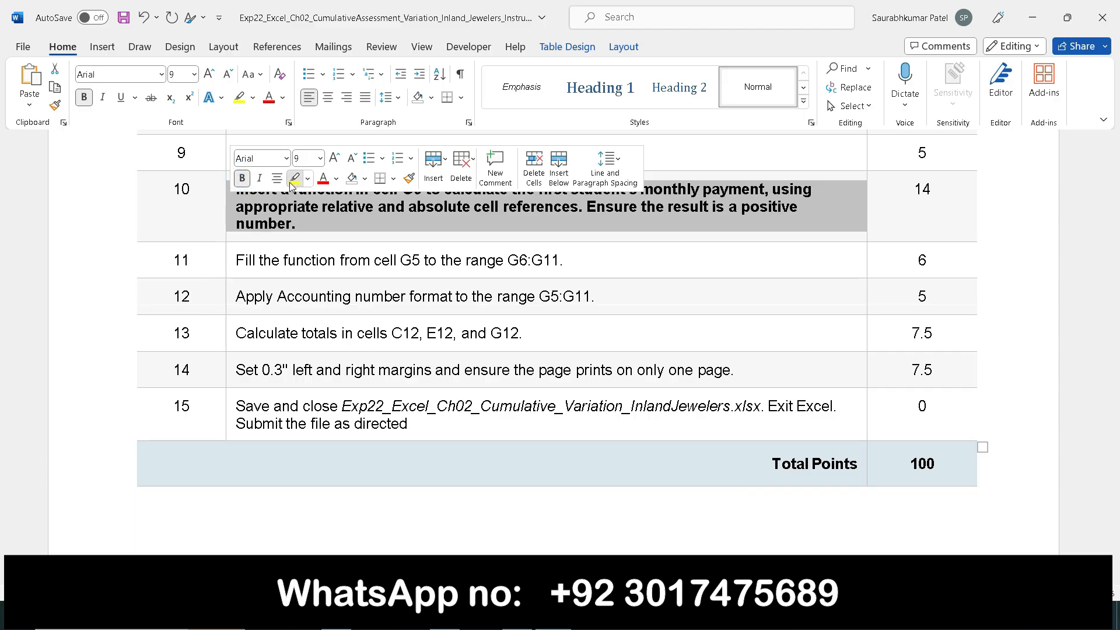
{"action": "left_click", "coordinate": [294, 178]}
{"action": "left_click", "coordinate": [376, 229]}
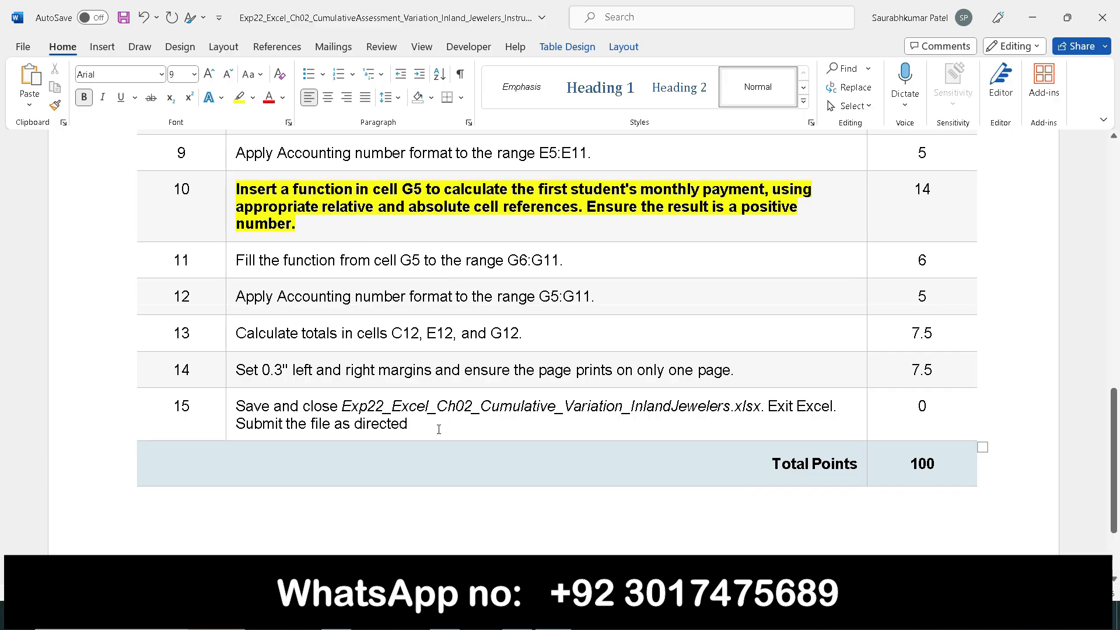
Add the highlighted red note "For Complete Solution Contact me on my WhatsApp Number that is given in video description. Many thanks" below the instructions table
{"action": "scroll", "coordinate": [438, 430], "scroll_direction": "down", "scroll_amount": 3}
{"action": "scroll", "coordinate": [438, 430], "scroll_direction": "up", "scroll_amount": 15}
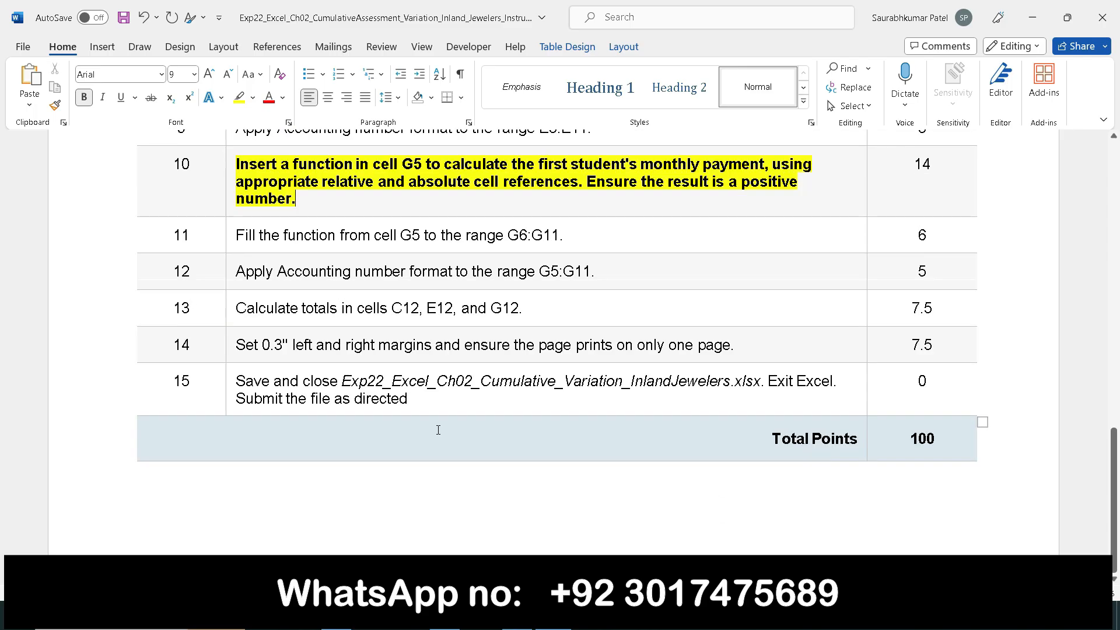
{"action": "scroll", "coordinate": [438, 430], "scroll_direction": "down", "scroll_amount": 10}
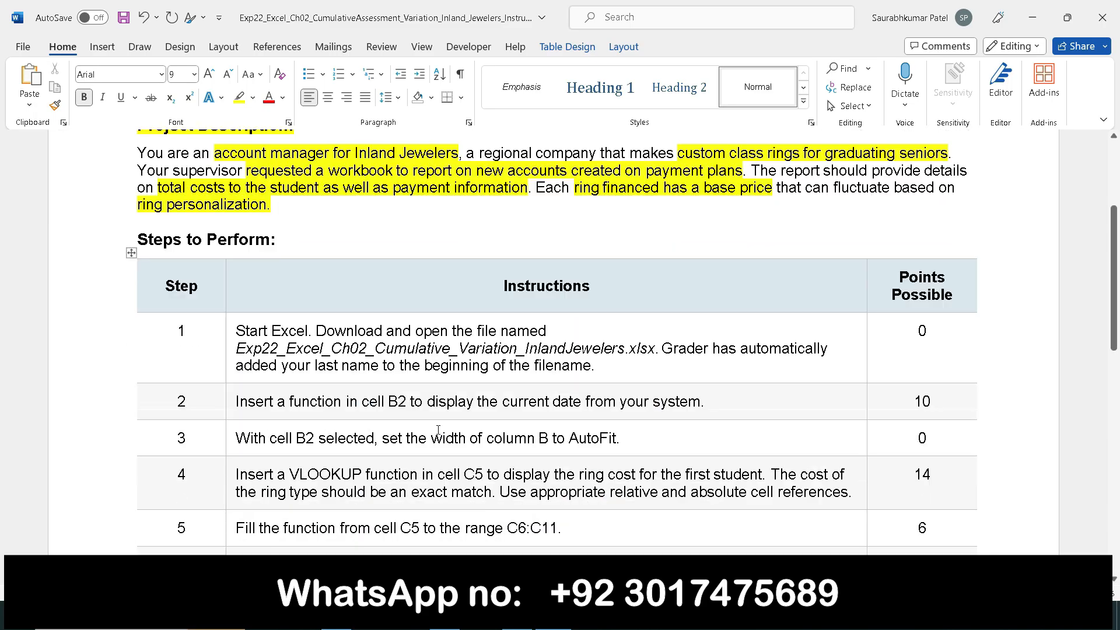
{"action": "scroll", "coordinate": [438, 430], "scroll_direction": "down", "scroll_amount": 7}
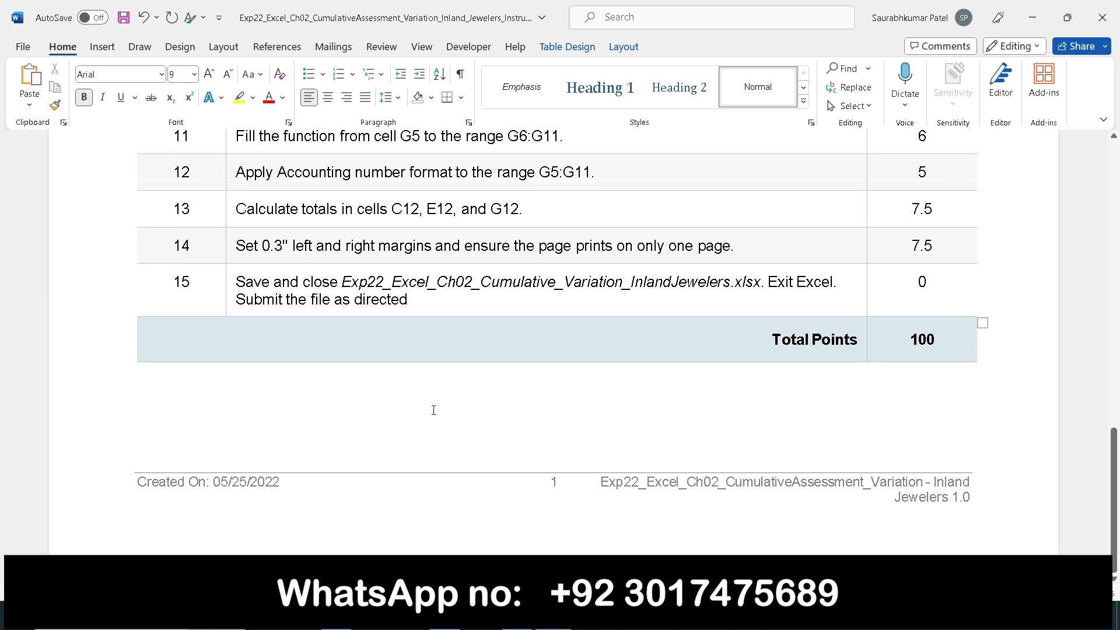
{"action": "left_click", "coordinate": [387, 414]}
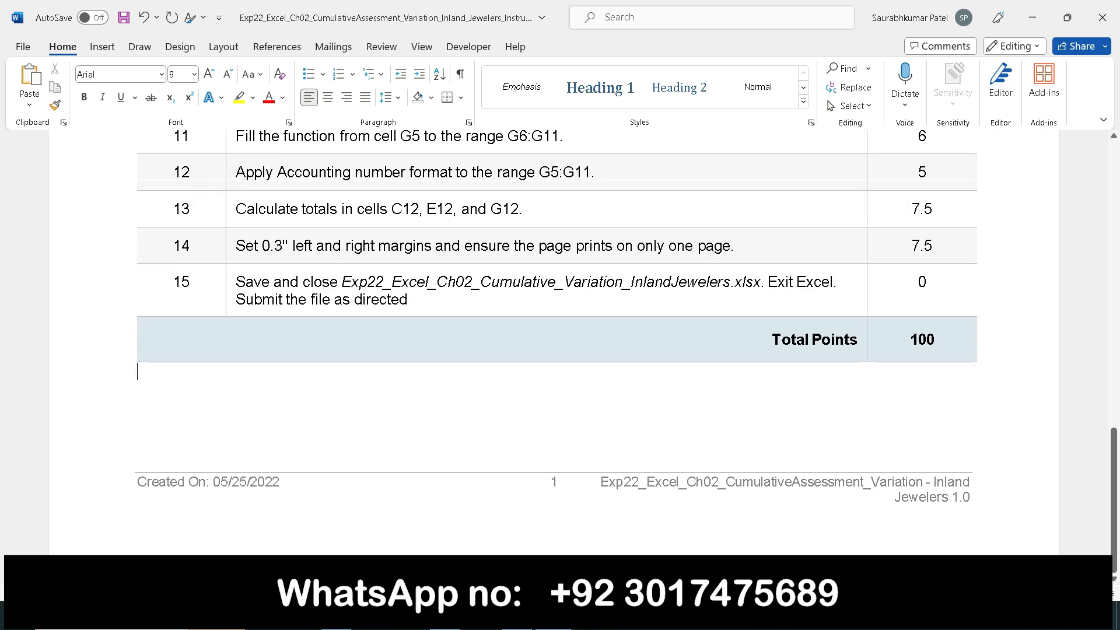
{"action": "key", "text": "Return"}
{"action": "key", "text": "Return"}
{"action": "key", "text": "Return"}
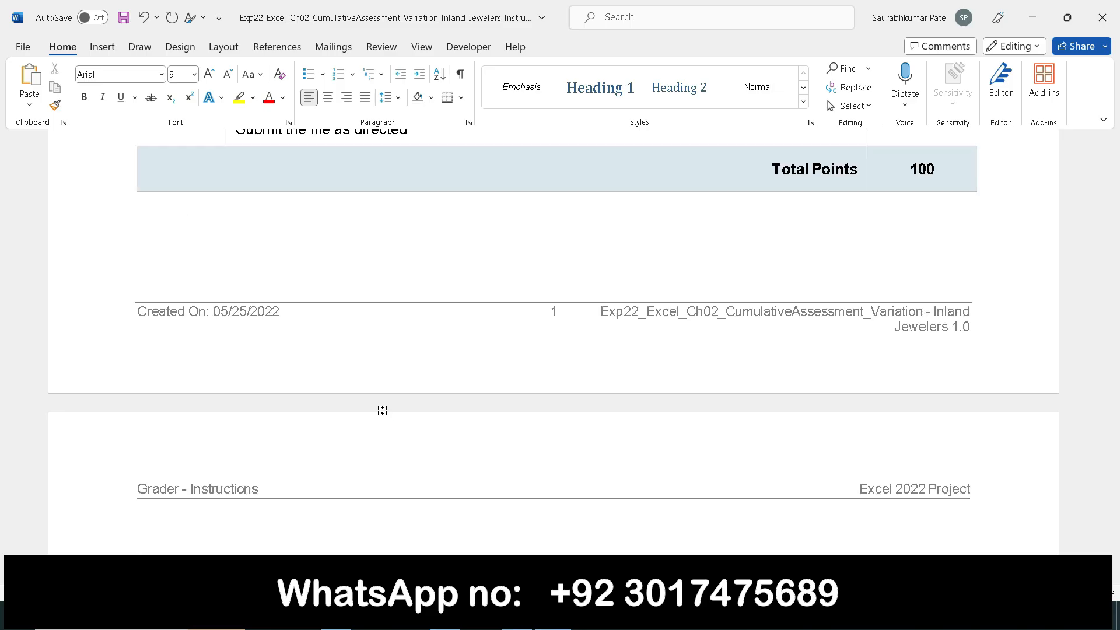
{"action": "scroll", "coordinate": [595, 243], "scroll_direction": "down", "scroll_amount": 5}
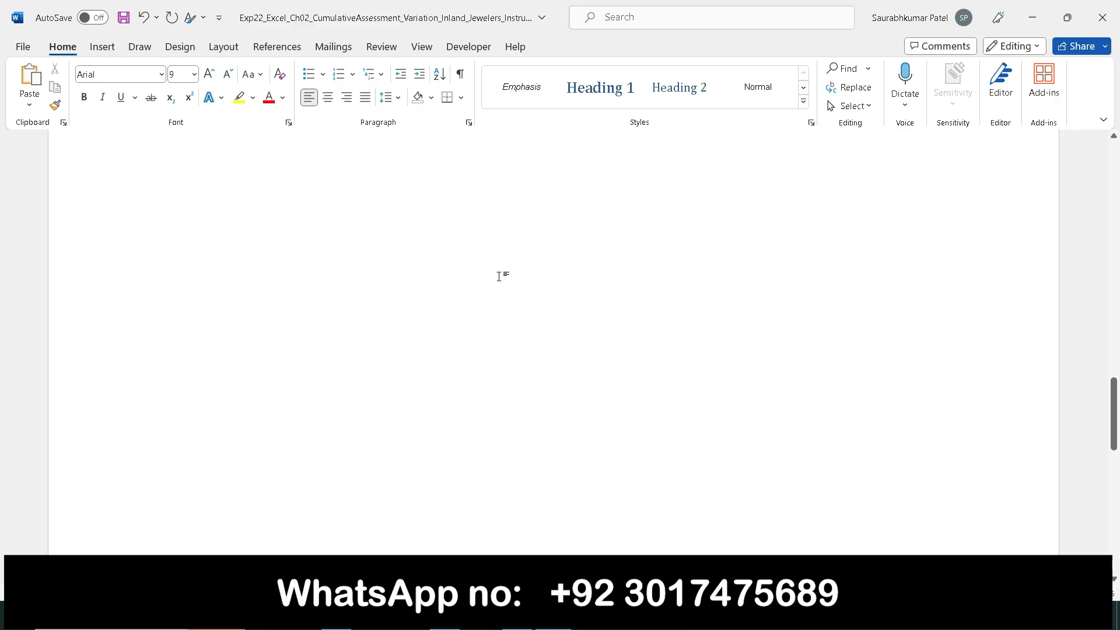
{"action": "type", "text": "For Complete Solution Contact me on my WhatsApp Number that is given in video description. Many thanks"}
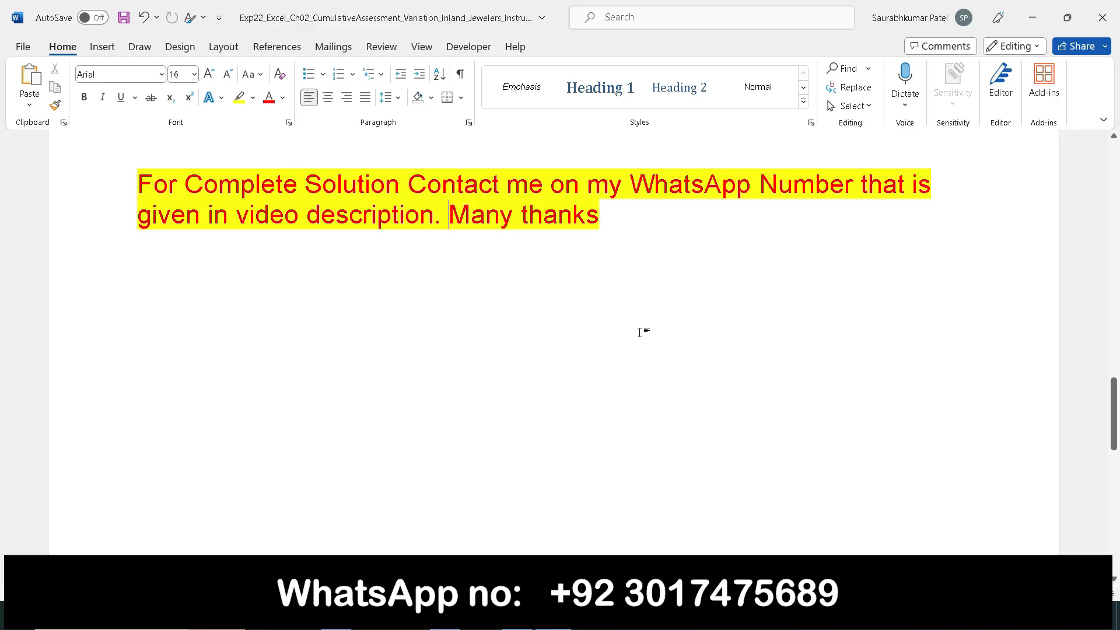